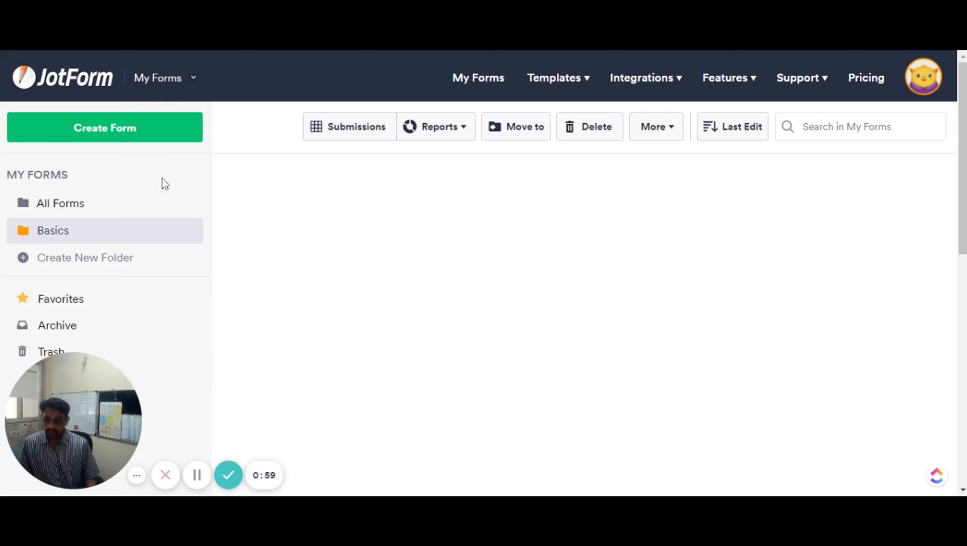
# Create a blank Classic Form from scratch in the Form Builder
pyautogui.click(97, 134)
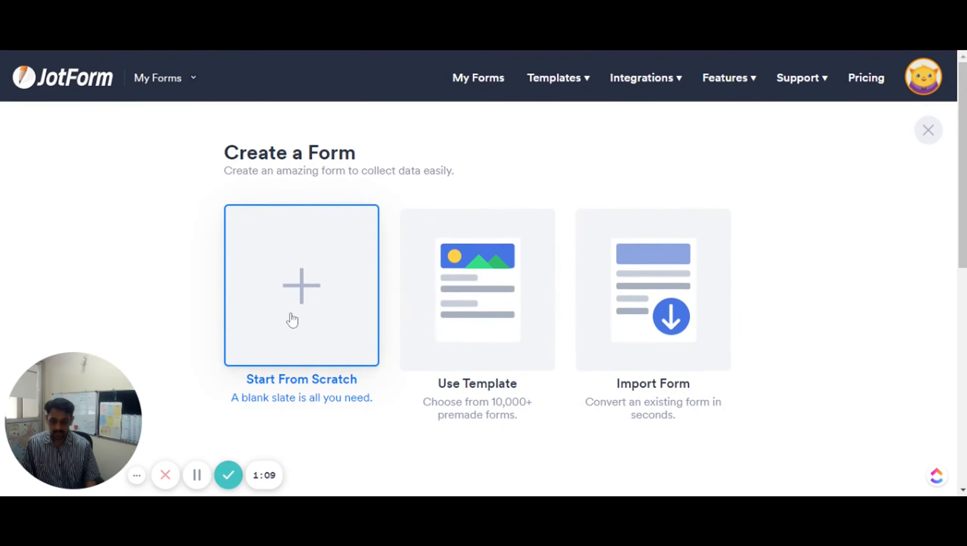
pyautogui.click(295, 284)
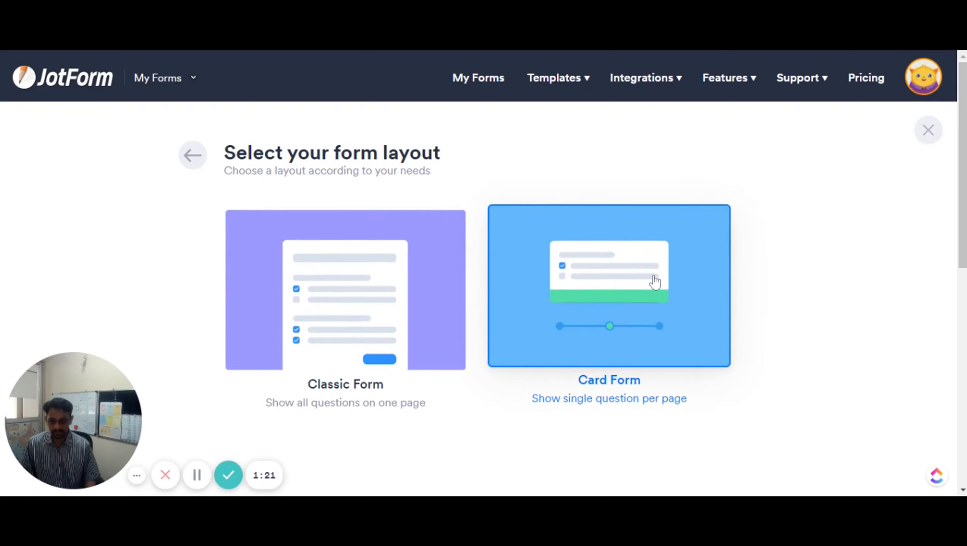
pyautogui.click(368, 291)
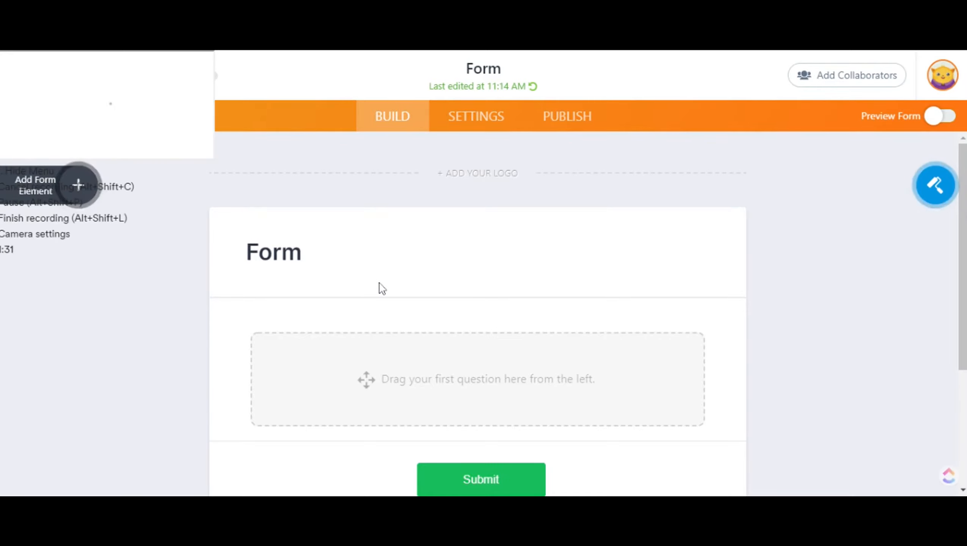
pyautogui.scroll(-1, 380, 287)
pyautogui.scroll(-3, 380, 287)
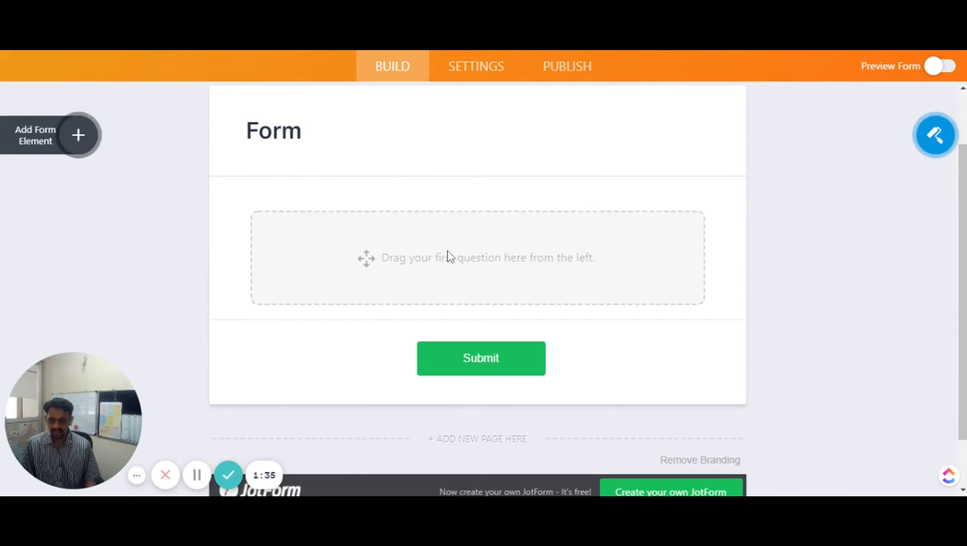
pyautogui.scroll(2, 449, 253)
pyautogui.scroll(2, 319, 251)
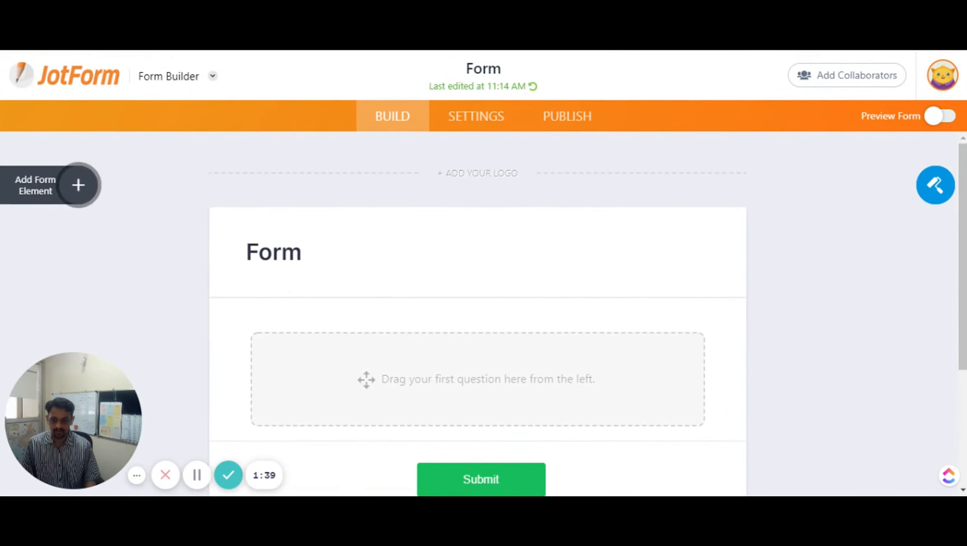
# Change the header's heading text from 'Form' to 'Job Application'
pyautogui.click(272, 253)
pyautogui.hotkey('ctrl', 'a')
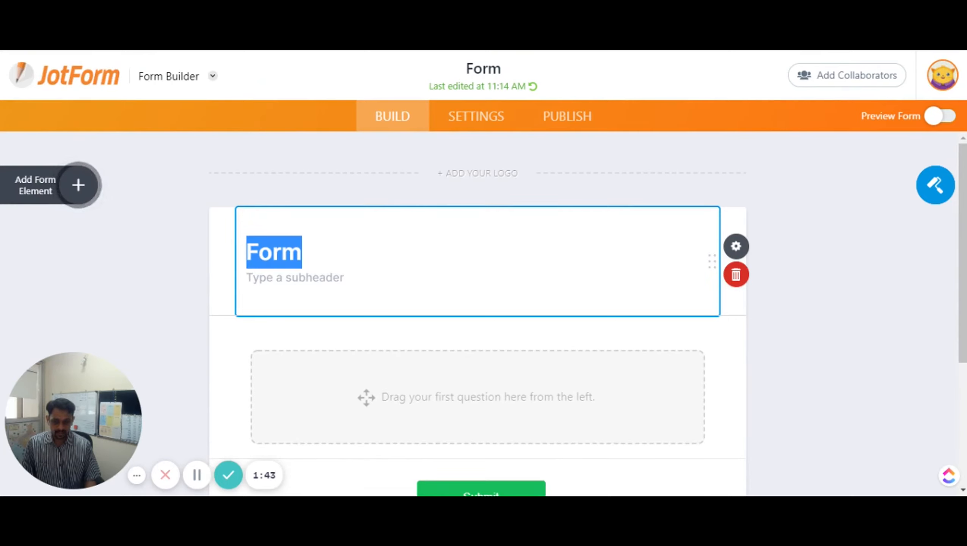
pyautogui.click(736, 245)
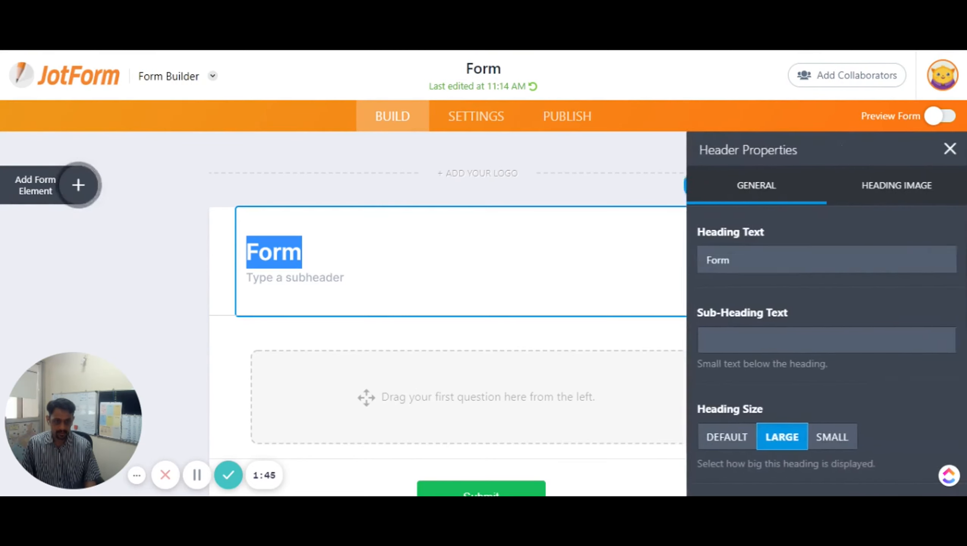
pyautogui.click(710, 260)
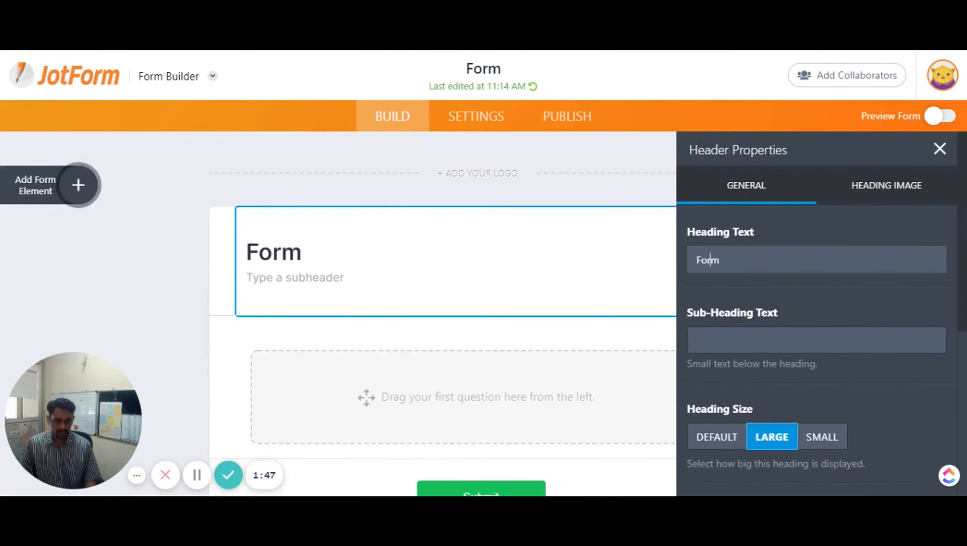
pyautogui.moveTo(720, 260); pyautogui.dragTo(676, 270)
pyautogui.write('Job Appluca')
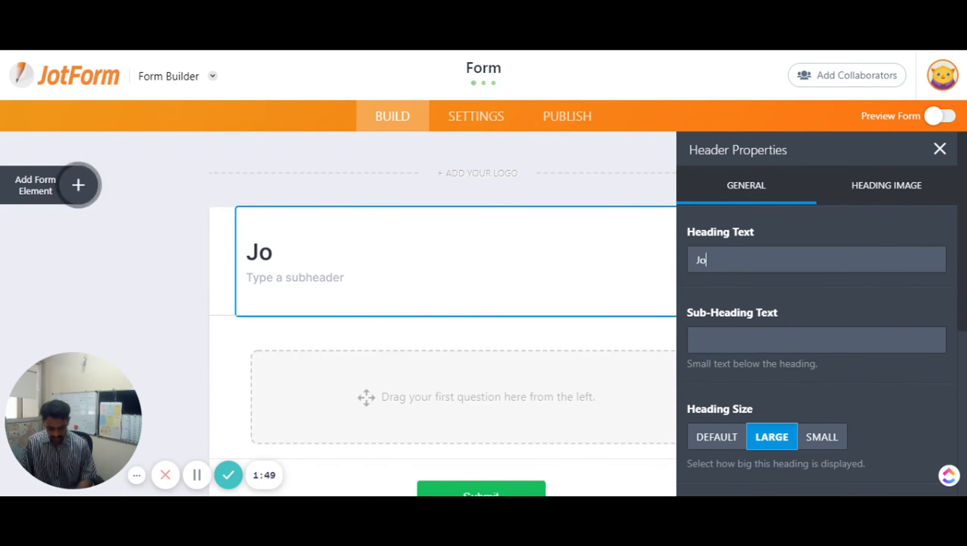
pyautogui.press('BackSpace')
pyautogui.press('BackSpace')
pyautogui.press('BackSpace')
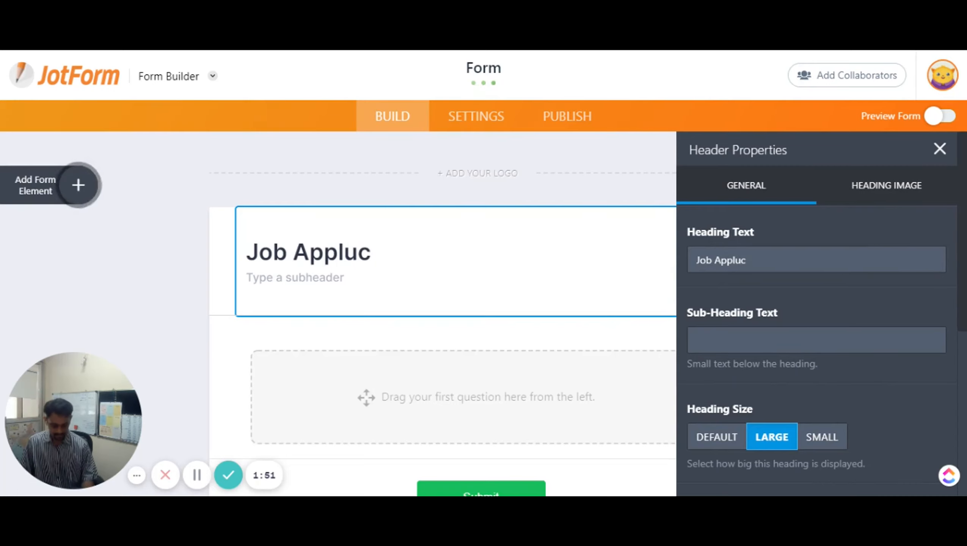
pyautogui.write('icatyion')
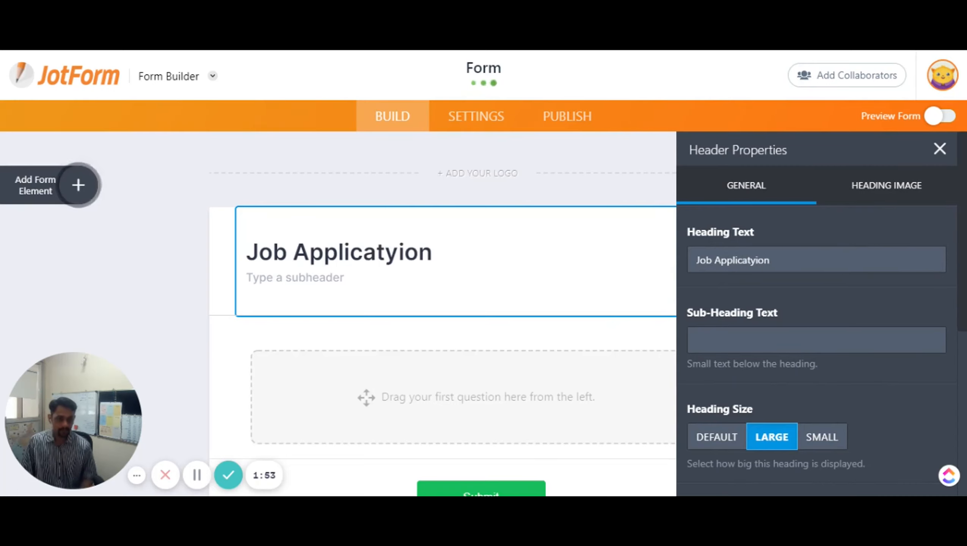
pyautogui.press('Left')
pyautogui.press('Left')
pyautogui.press('Left')
pyautogui.press('BackSpace')
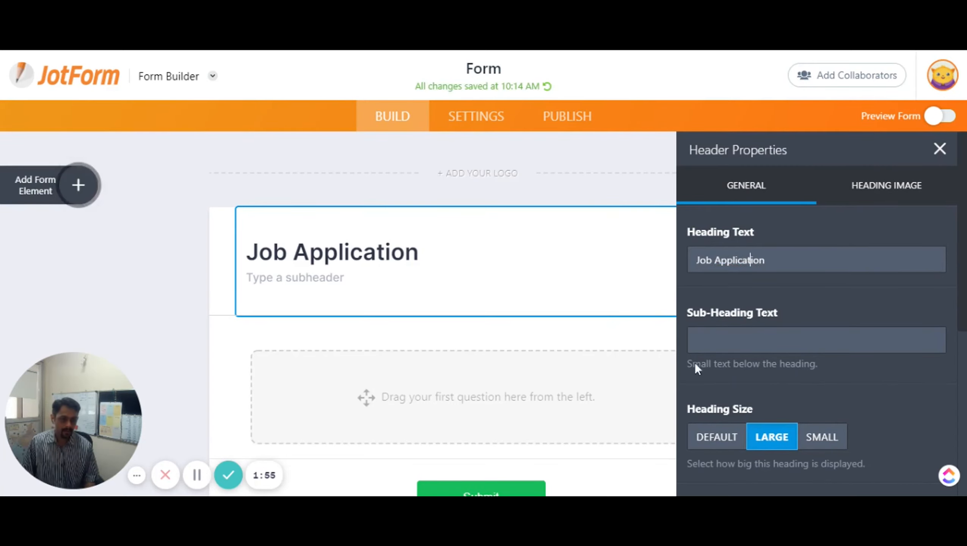
# Add the sub-heading 'Submit your details' and keep the heading size at Large
pyautogui.click(708, 329)
pyautogui.click(720, 333)
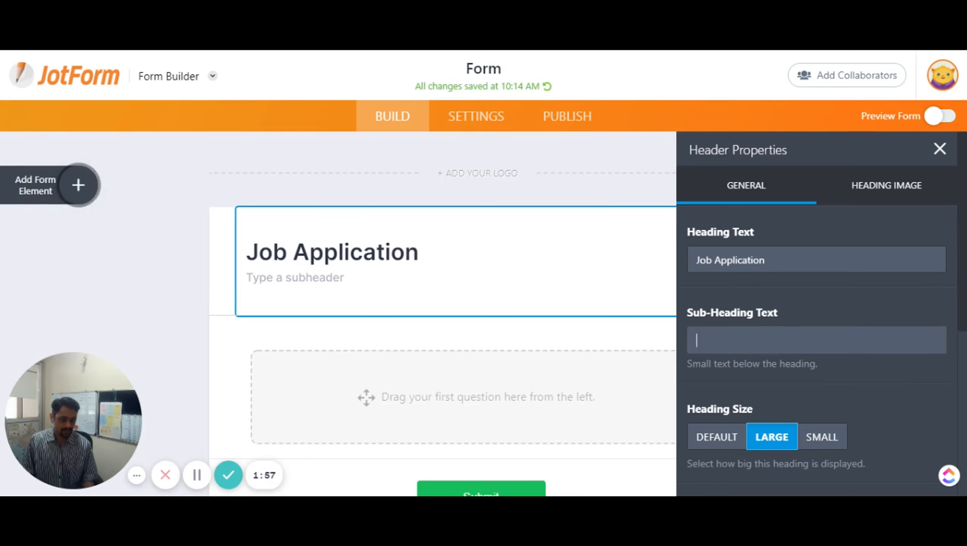
pyautogui.press('Return')
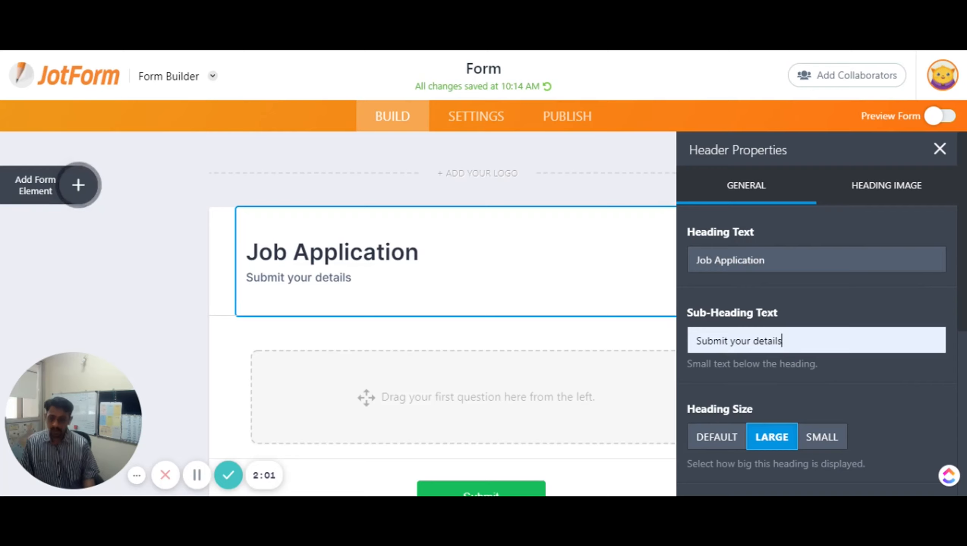
pyautogui.click(708, 445)
pyautogui.click(763, 446)
pyautogui.click(818, 444)
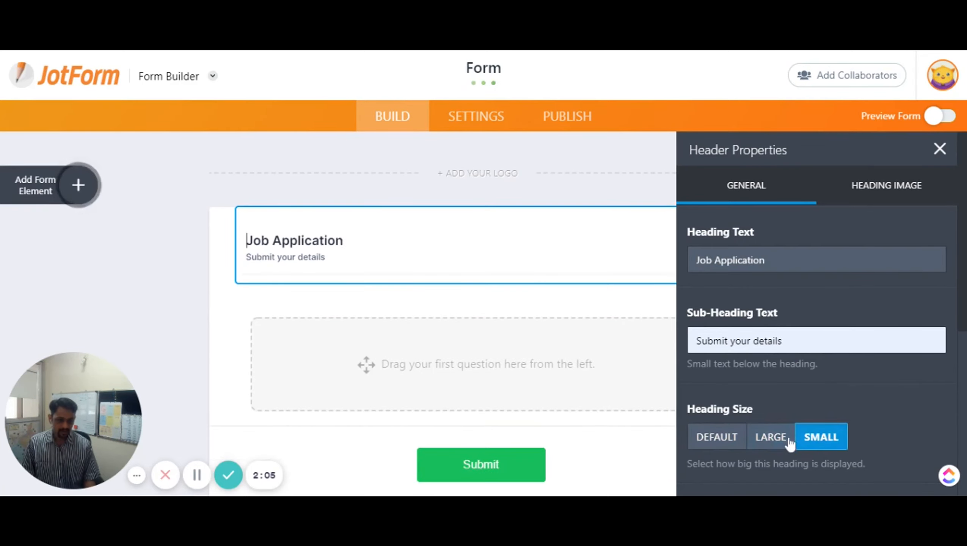
pyautogui.click(773, 444)
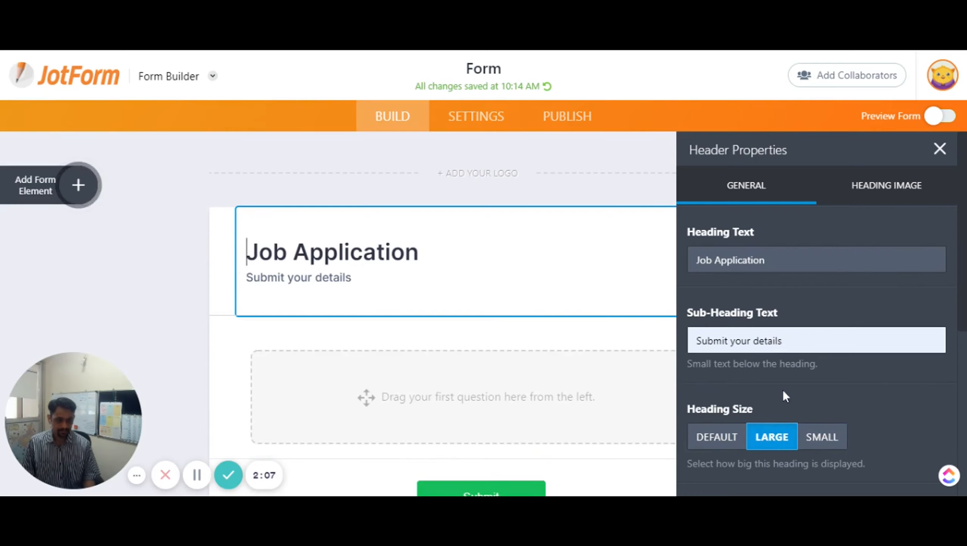
# Set the header's text alignment to Center
pyautogui.scroll(-3, 782, 390)
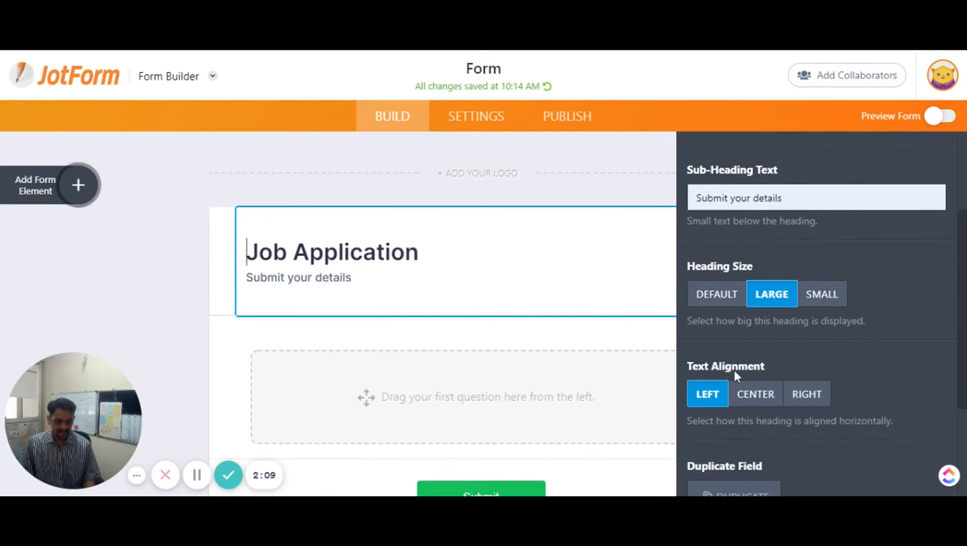
pyautogui.click(766, 396)
pyautogui.click(805, 395)
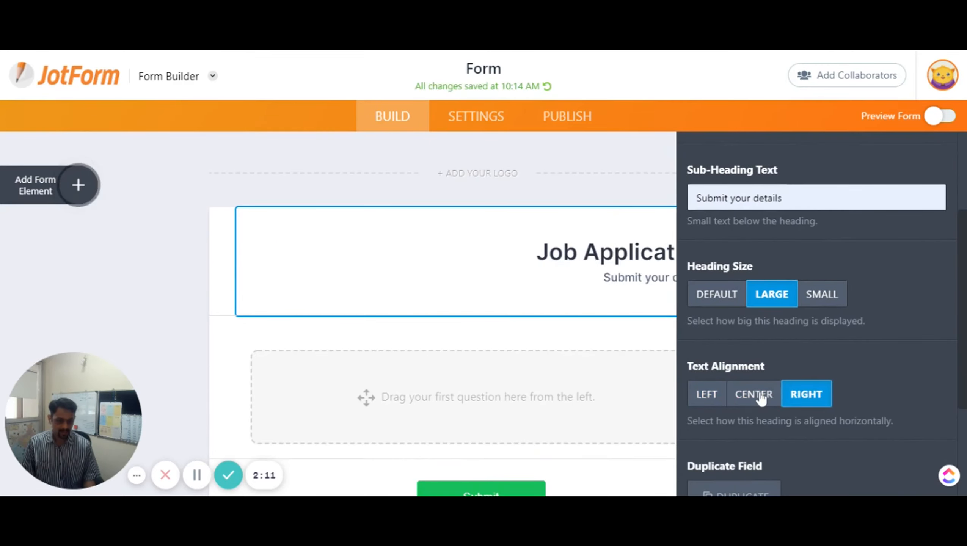
pyautogui.click(760, 395)
pyautogui.scroll(-2, 762, 373)
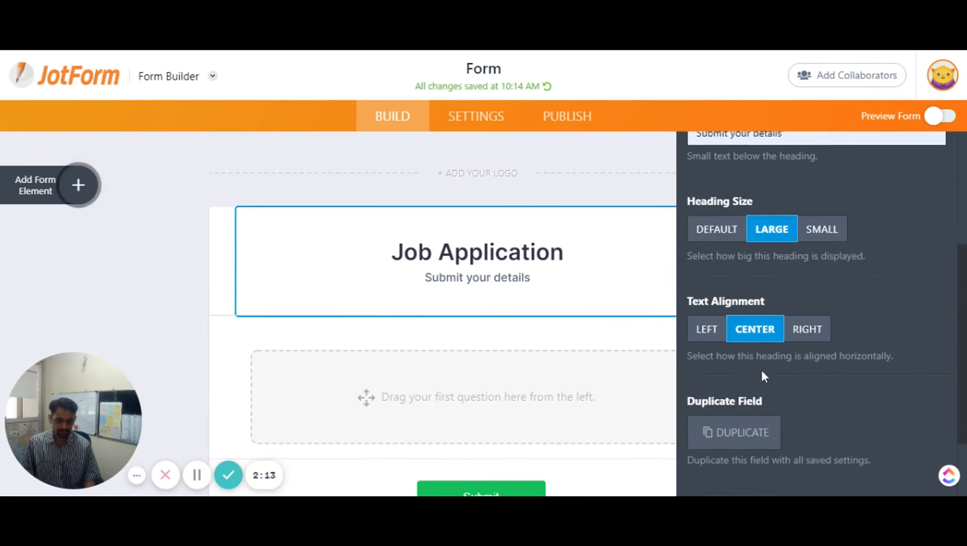
pyautogui.scroll(-2, 762, 376)
pyautogui.scroll(3, 763, 376)
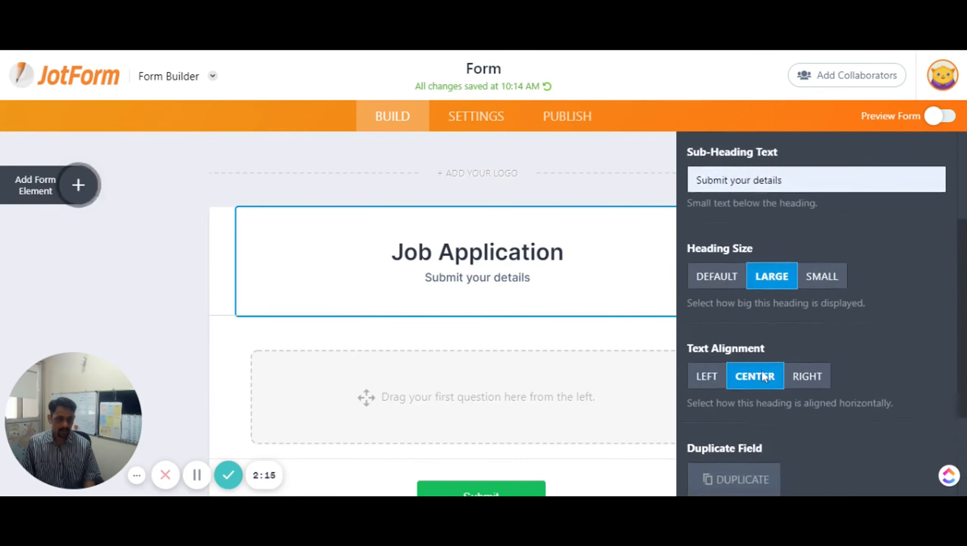
pyautogui.scroll(4, 761, 374)
pyautogui.scroll(-8, 762, 371)
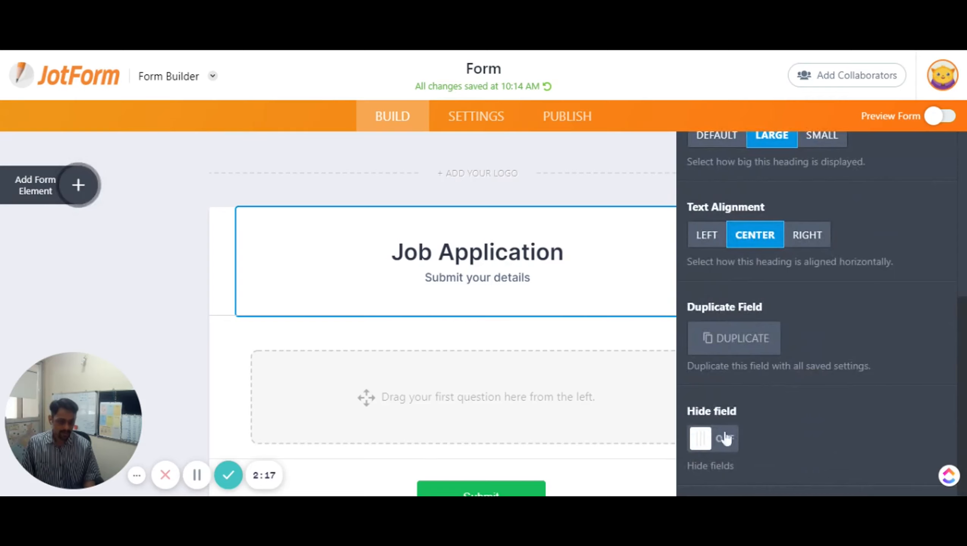
pyautogui.scroll(9, 755, 397)
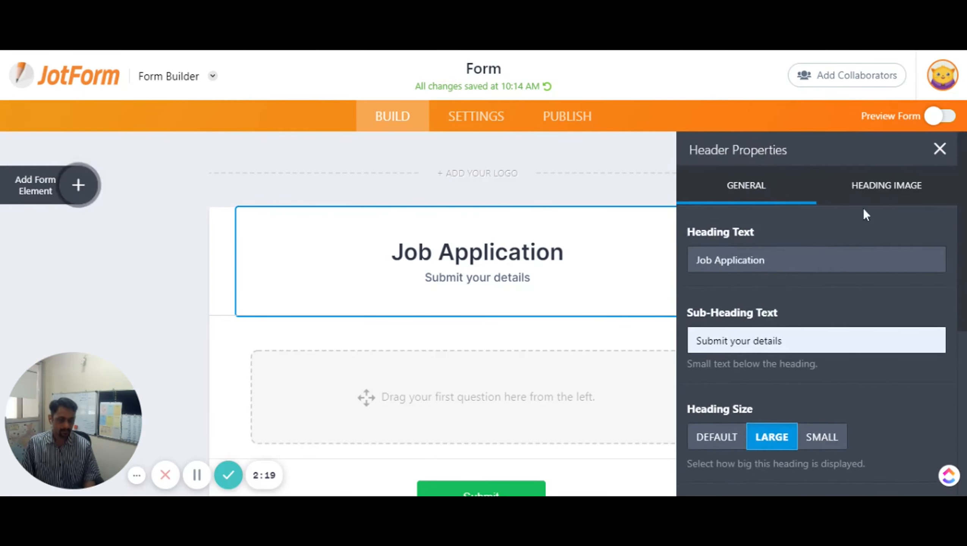
pyautogui.click(878, 190)
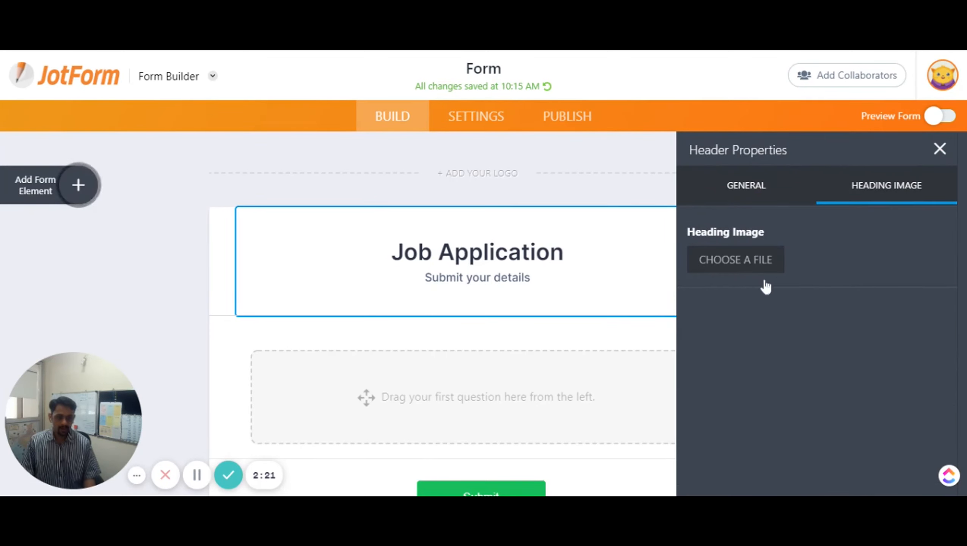
# Upload the Ritz7 logo to the header at 100 px wide, aligned left
pyautogui.click(742, 264)
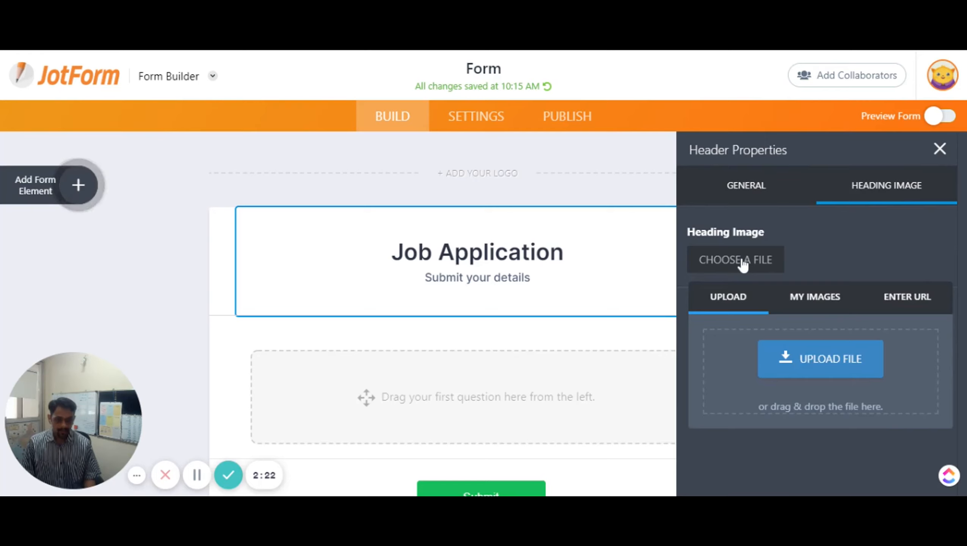
pyautogui.click(813, 367)
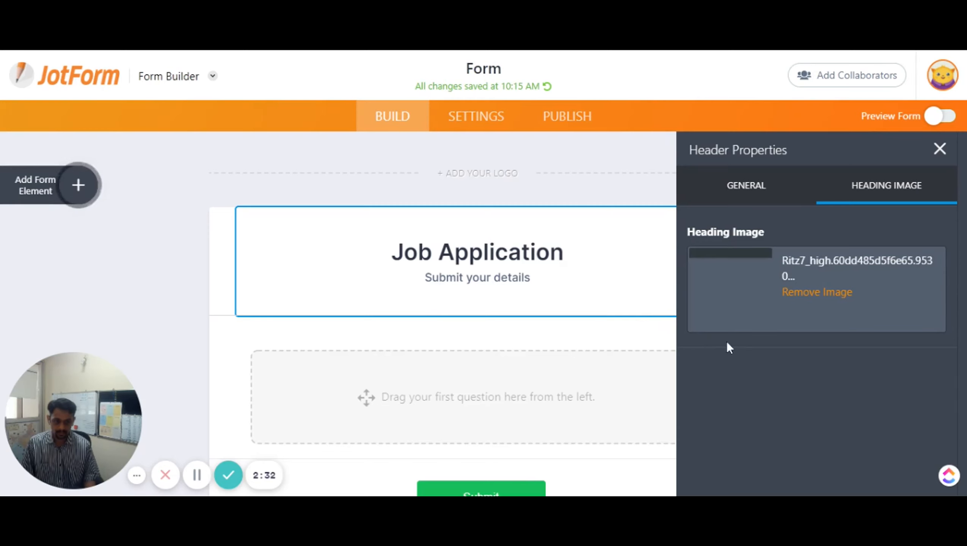
pyautogui.scroll(-4, 727, 346)
pyautogui.scroll(-2, 729, 346)
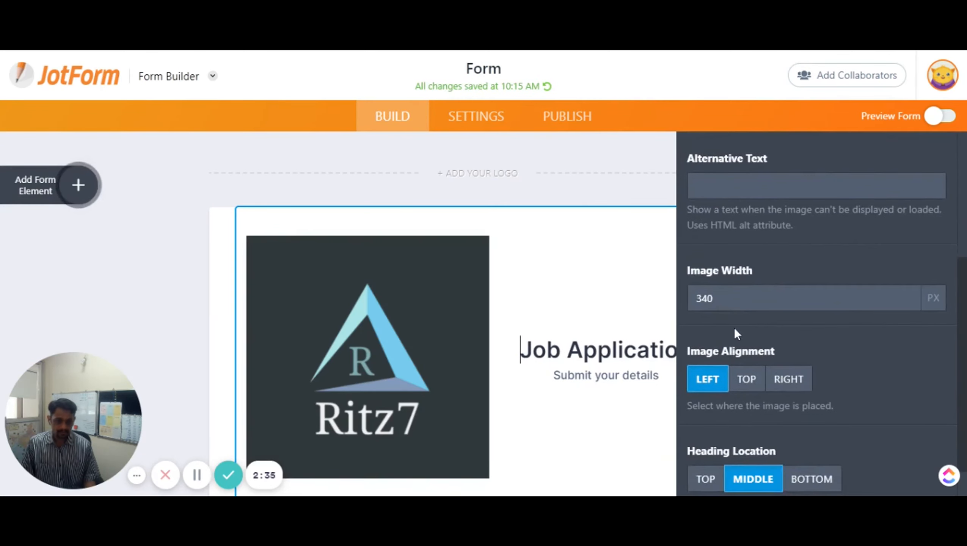
pyautogui.scroll(3, 732, 329)
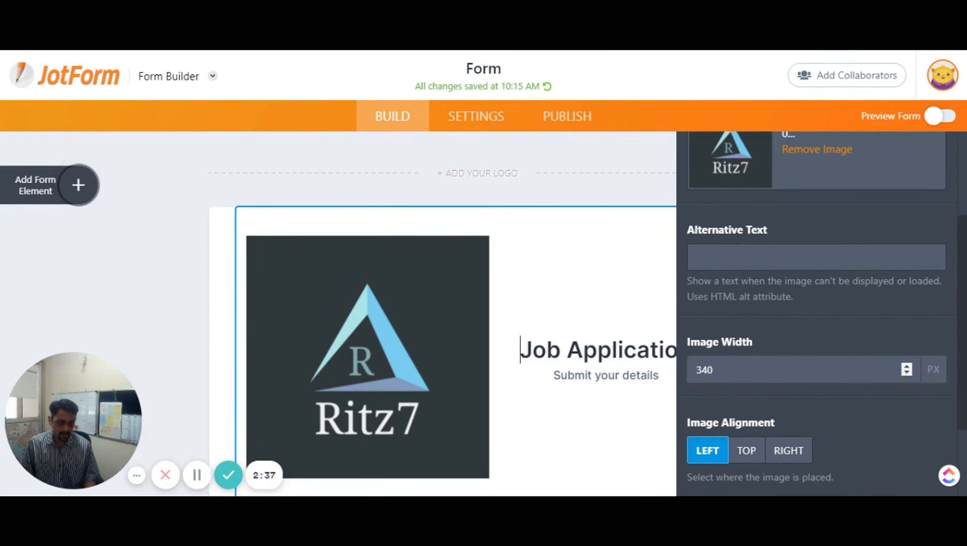
pyautogui.moveTo(907, 373); pyautogui.dragTo(907, 373)
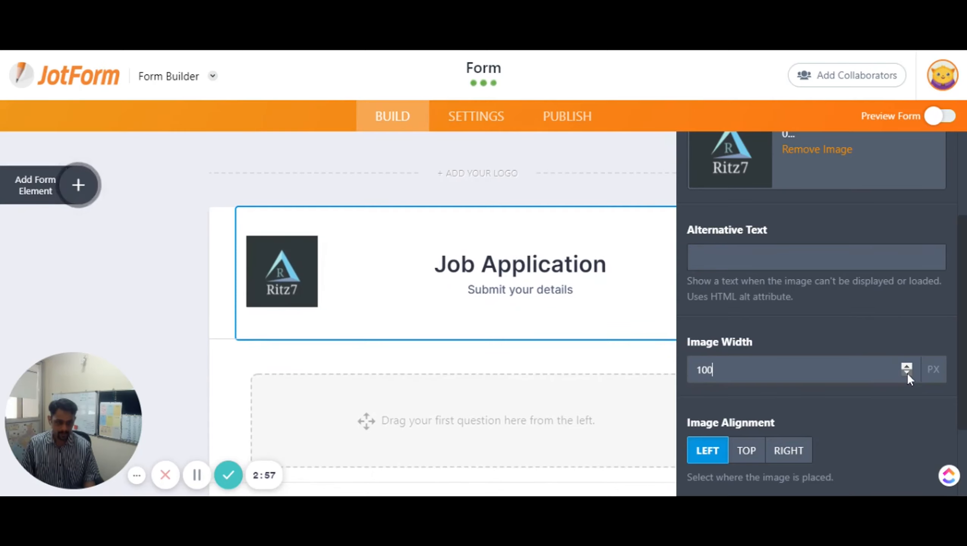
pyautogui.click(695, 257)
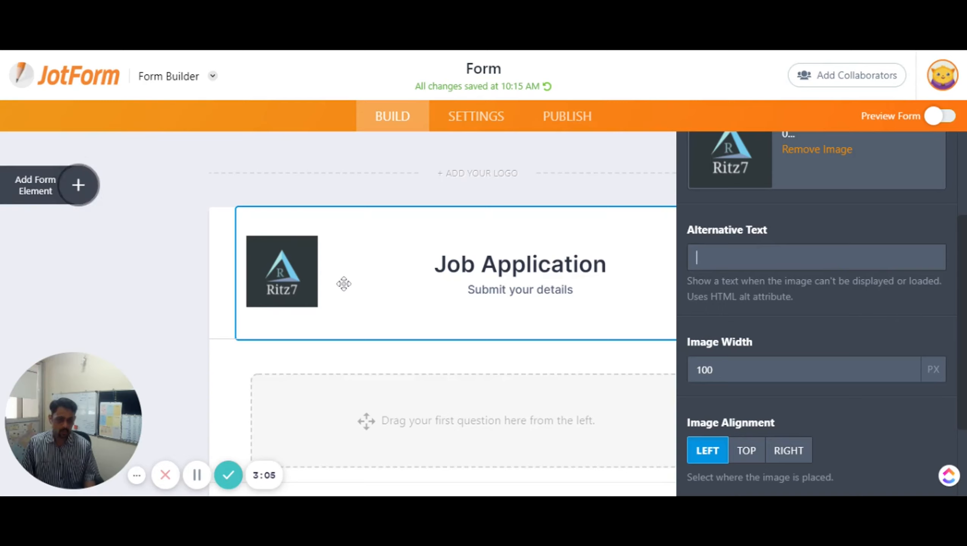
pyautogui.scroll(-2, 899, 385)
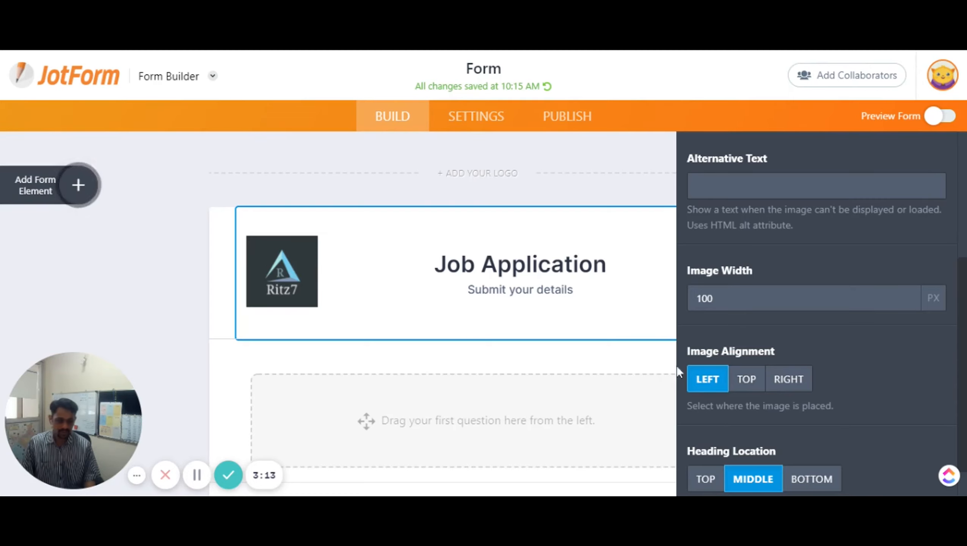
pyautogui.click(749, 380)
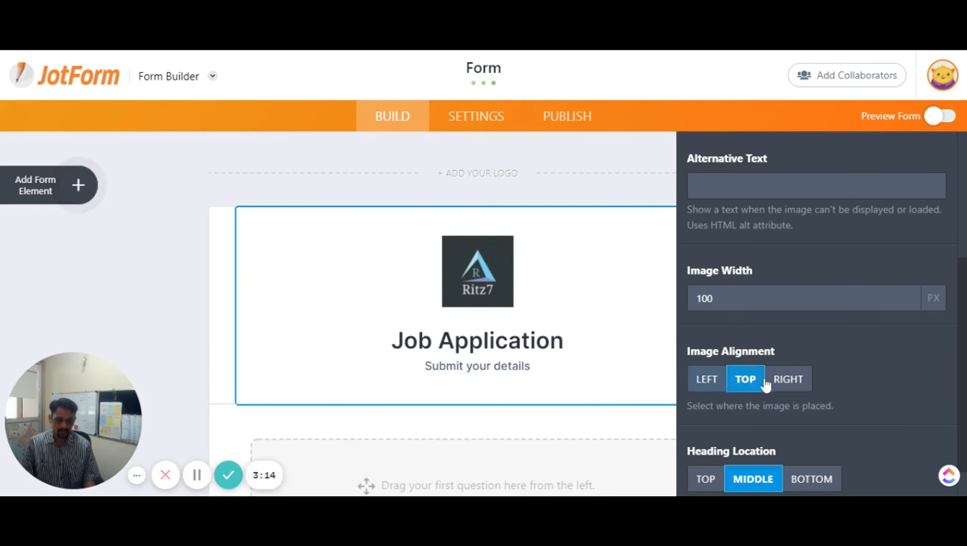
pyautogui.click(789, 382)
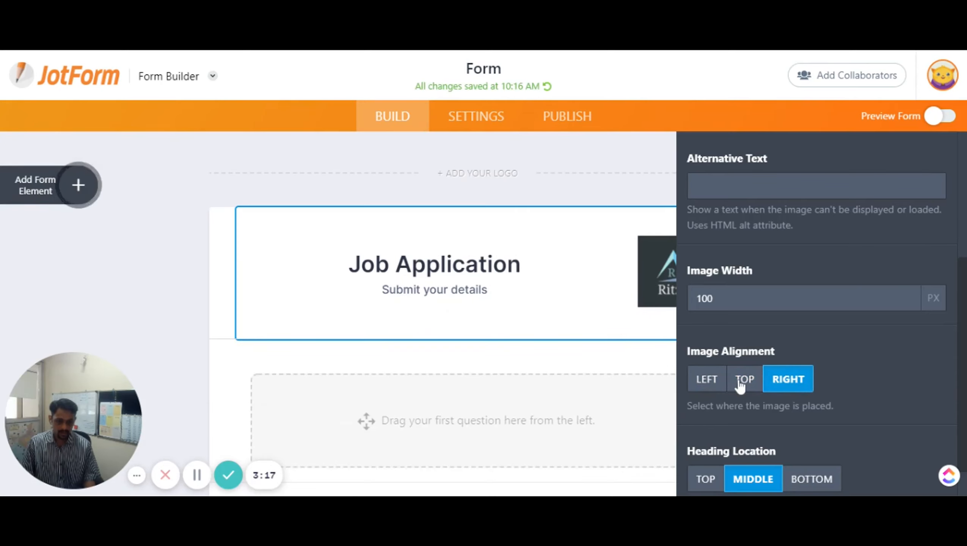
pyautogui.click(707, 380)
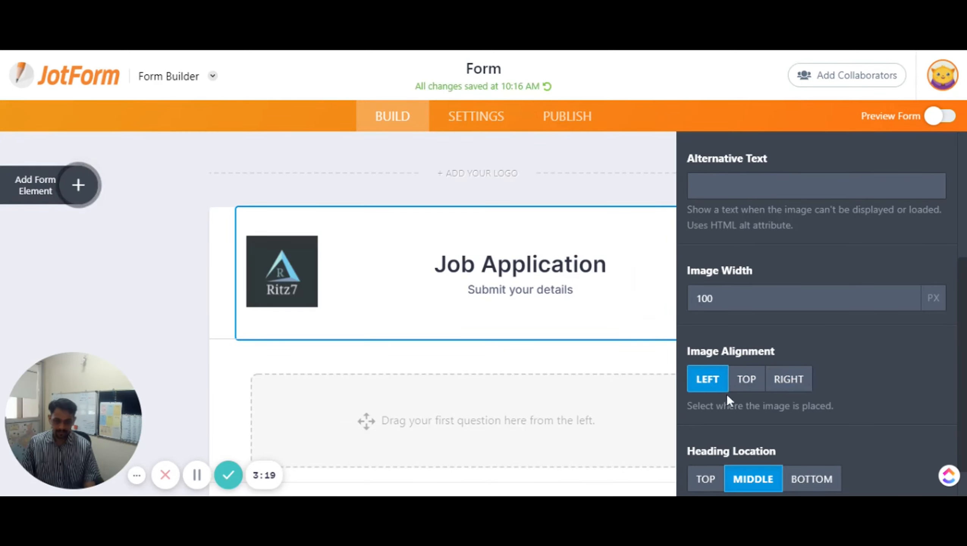
pyautogui.scroll(-1, 727, 395)
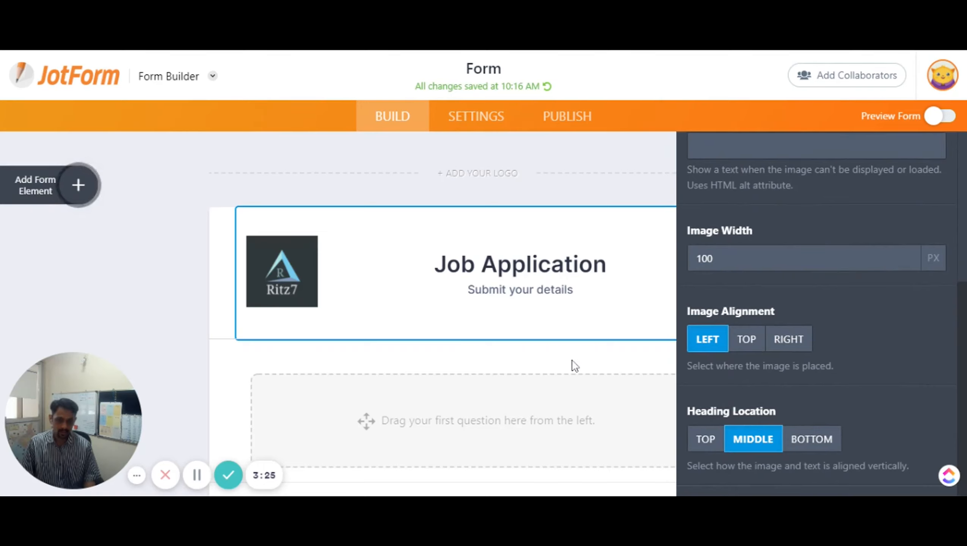
pyautogui.click(696, 439)
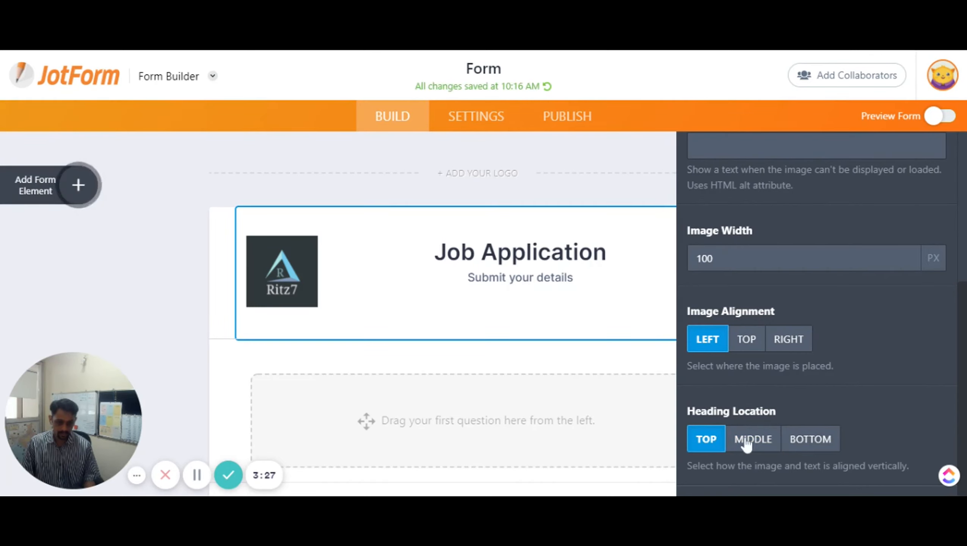
pyautogui.click(747, 444)
pyautogui.click(808, 444)
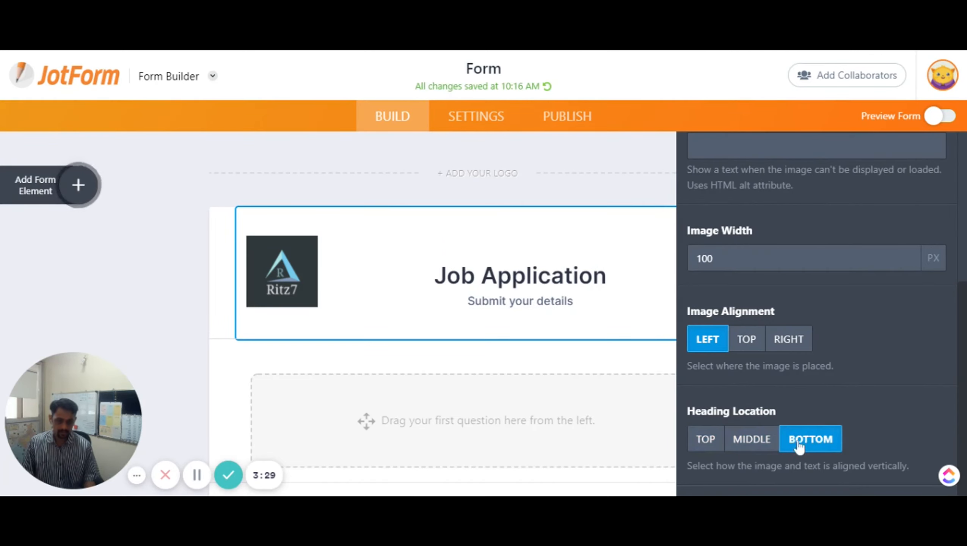
pyautogui.click(747, 444)
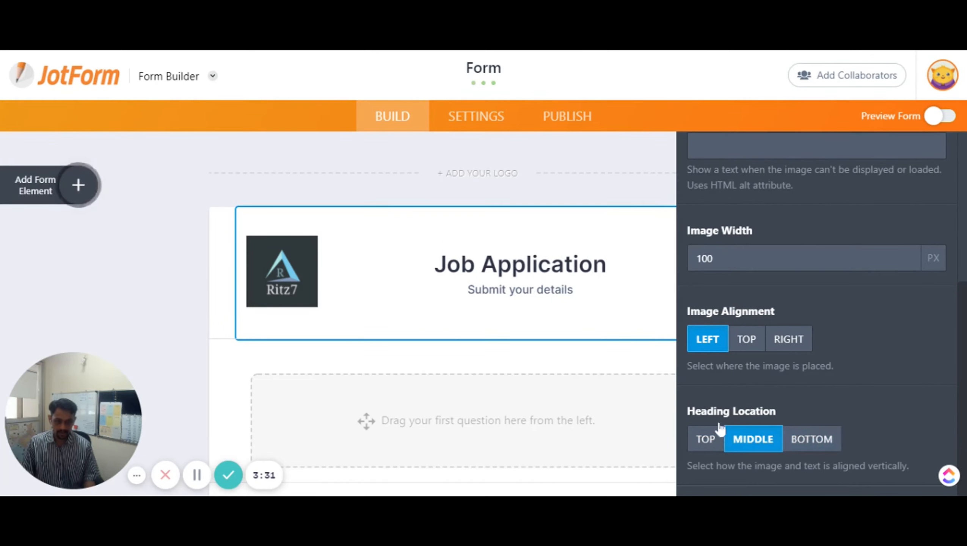
pyautogui.scroll(-5, 478, 349)
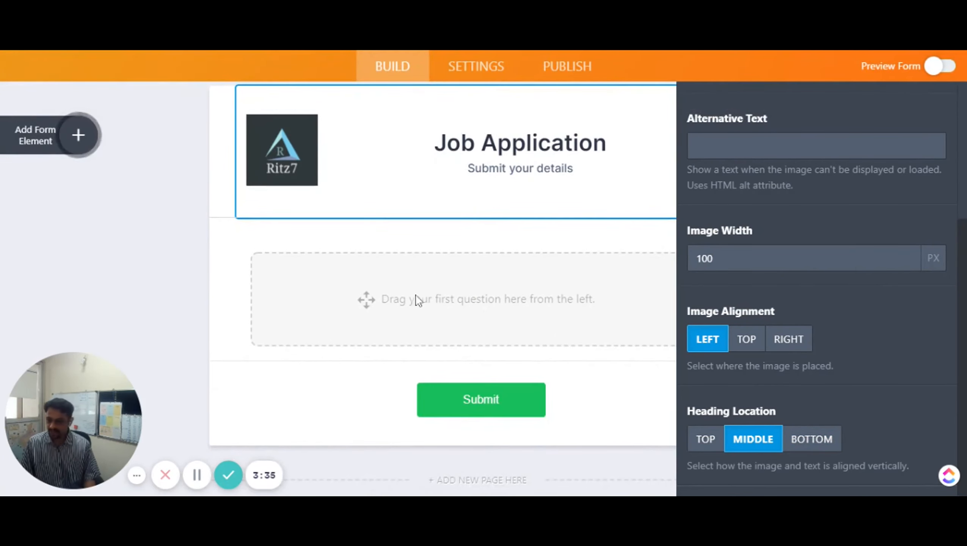
# Drag a Full Name element with First and Last Name boxes below the header
pyautogui.click(85, 136)
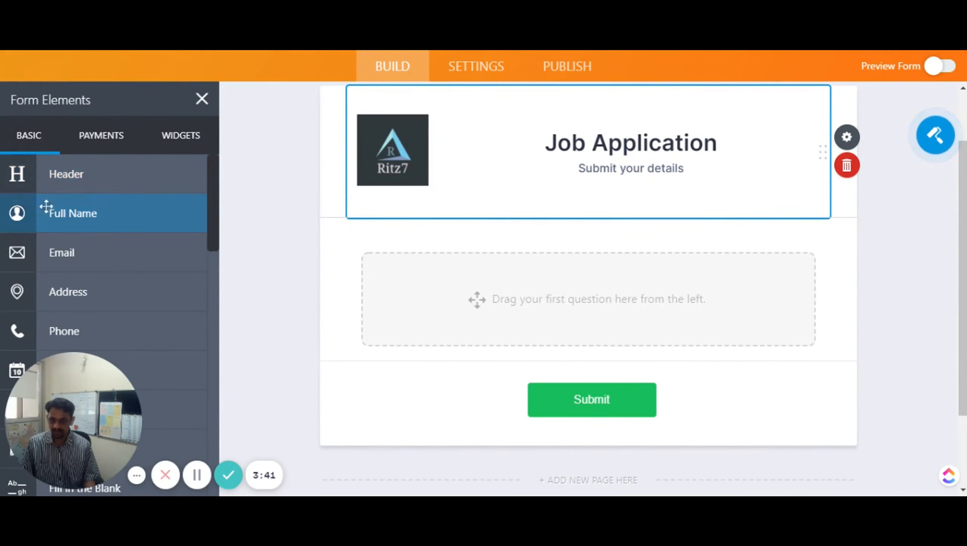
pyautogui.moveTo(46, 207); pyautogui.dragTo(488, 272)
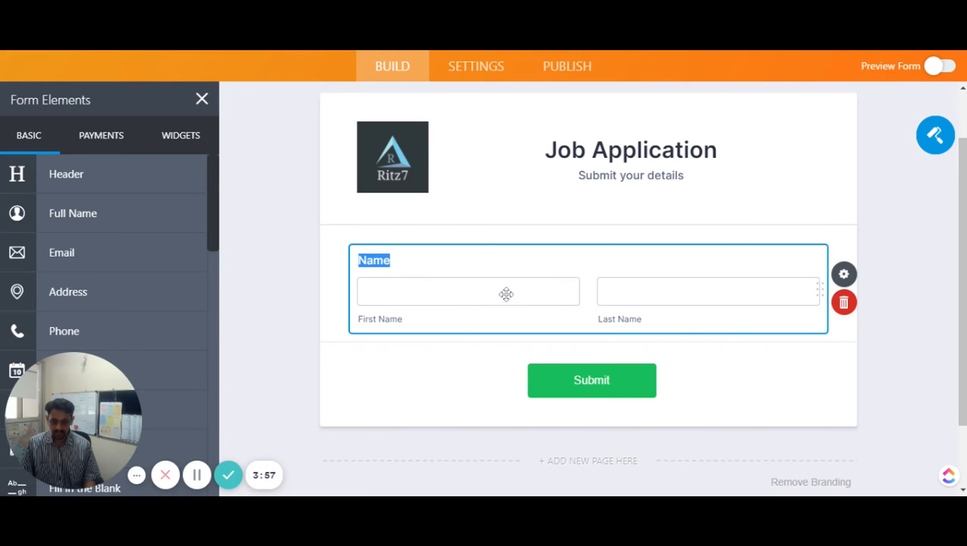
pyautogui.scroll(-5, 172, 251)
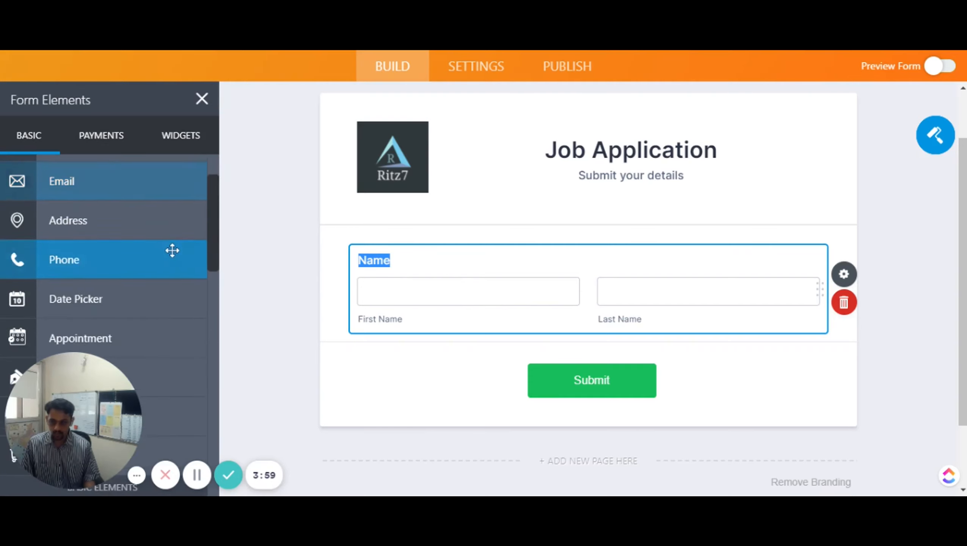
pyautogui.scroll(-2, 173, 251)
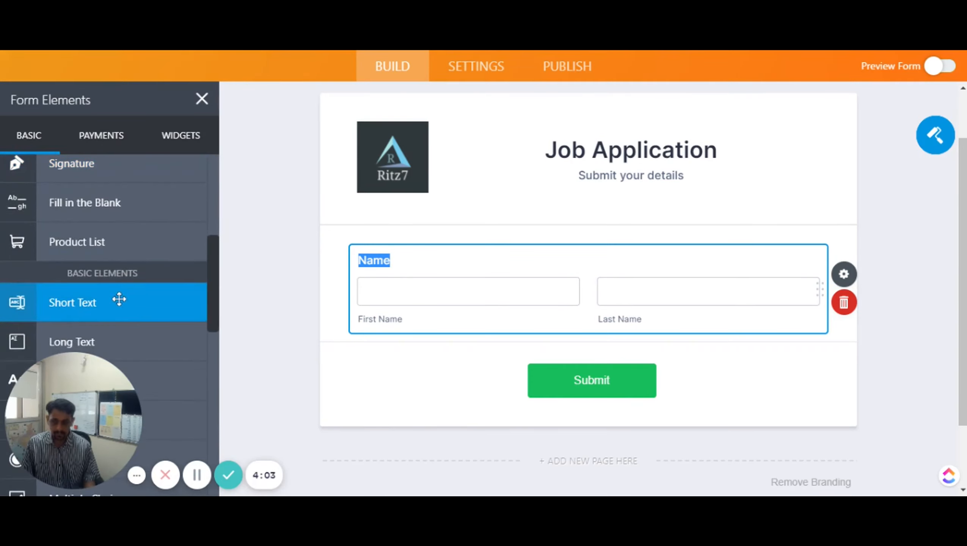
pyautogui.scroll(1, 132, 279)
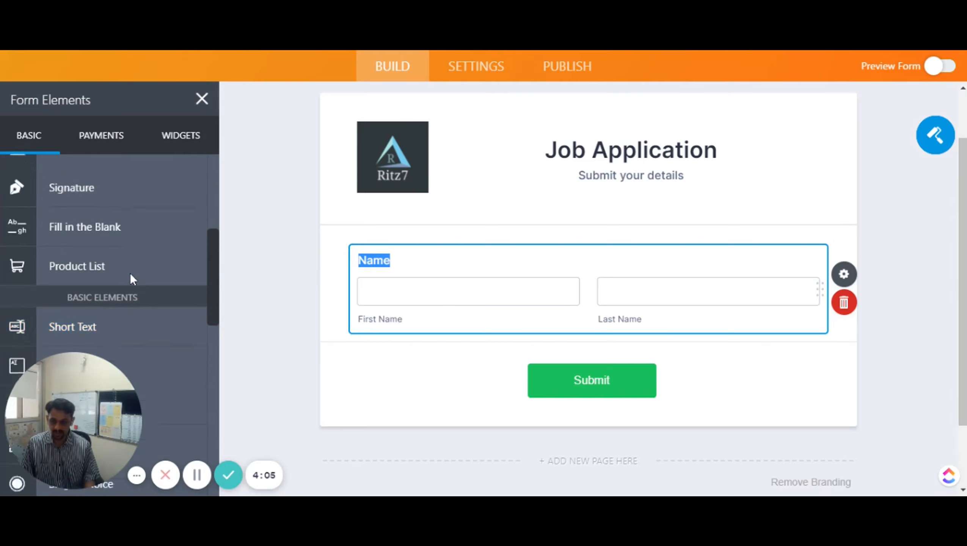
pyautogui.scroll(6, 130, 273)
pyautogui.moveTo(93, 218); pyautogui.dragTo(348, 306)
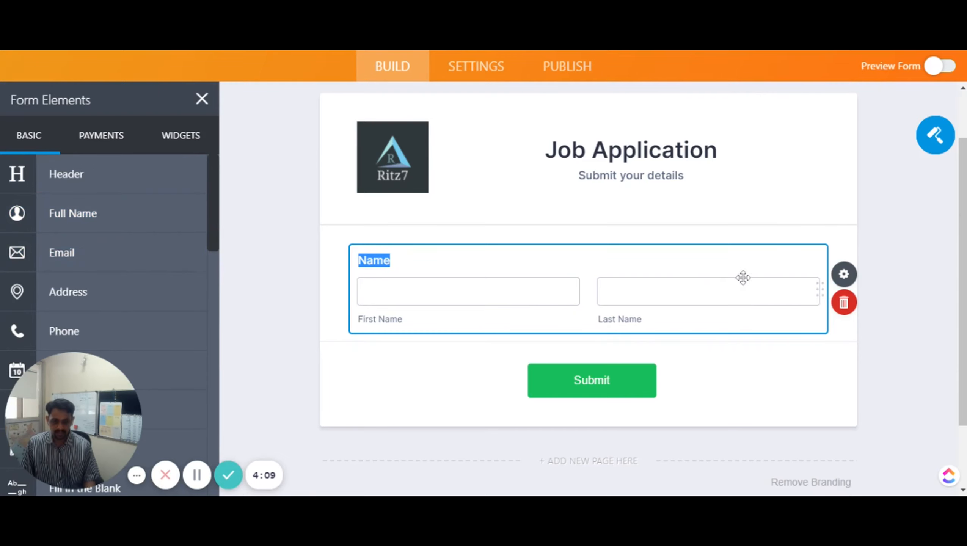
# Try the Middle Name box on the name question, then turn it back off
pyautogui.click(844, 274)
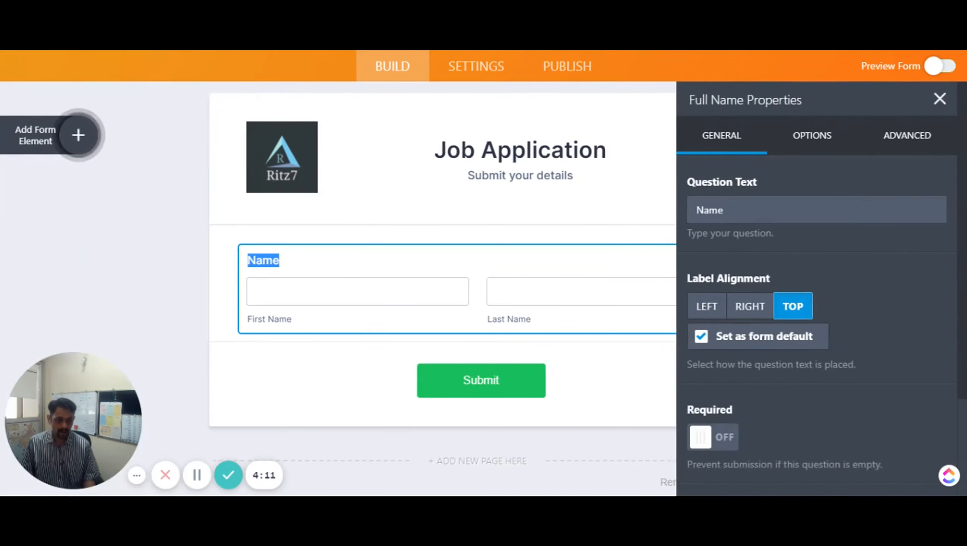
pyautogui.click(806, 138)
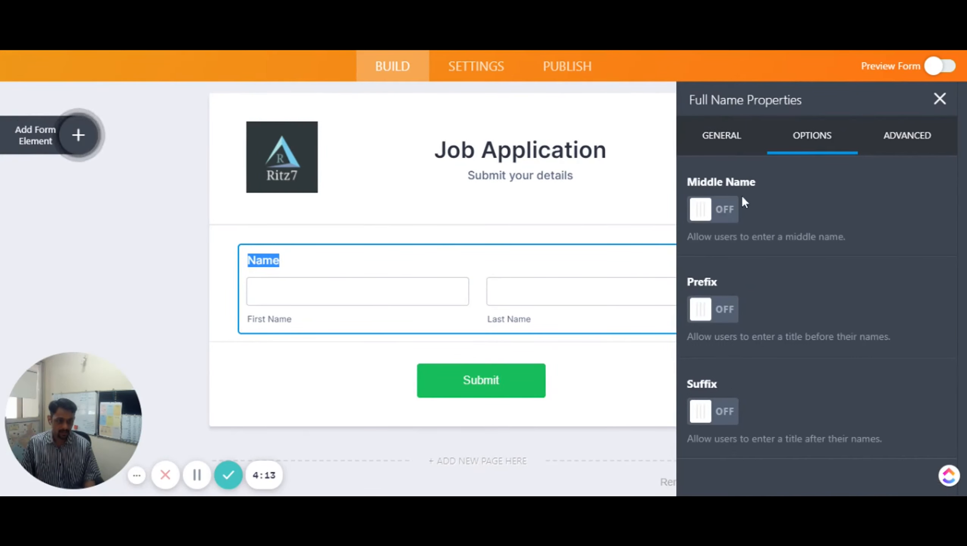
pyautogui.click(728, 212)
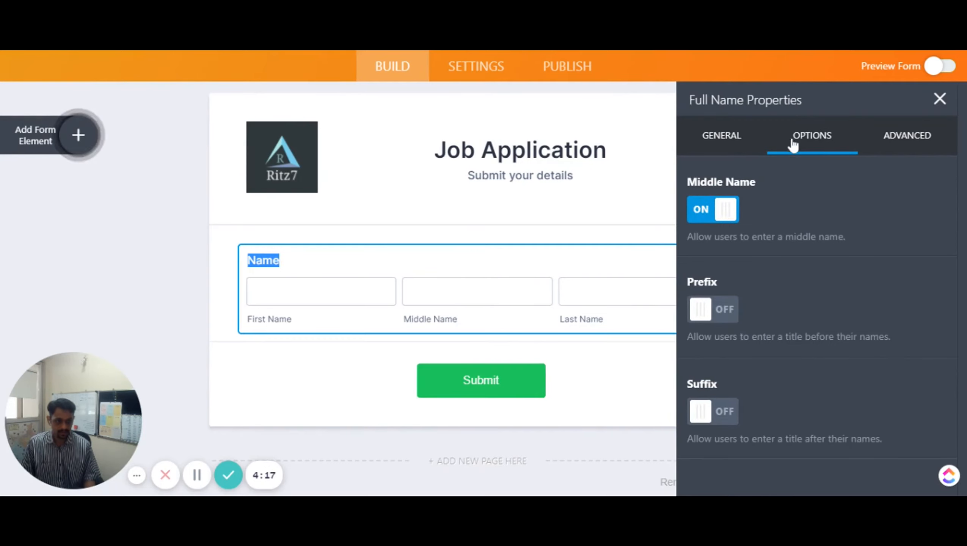
pyautogui.click(695, 211)
pyautogui.click(718, 135)
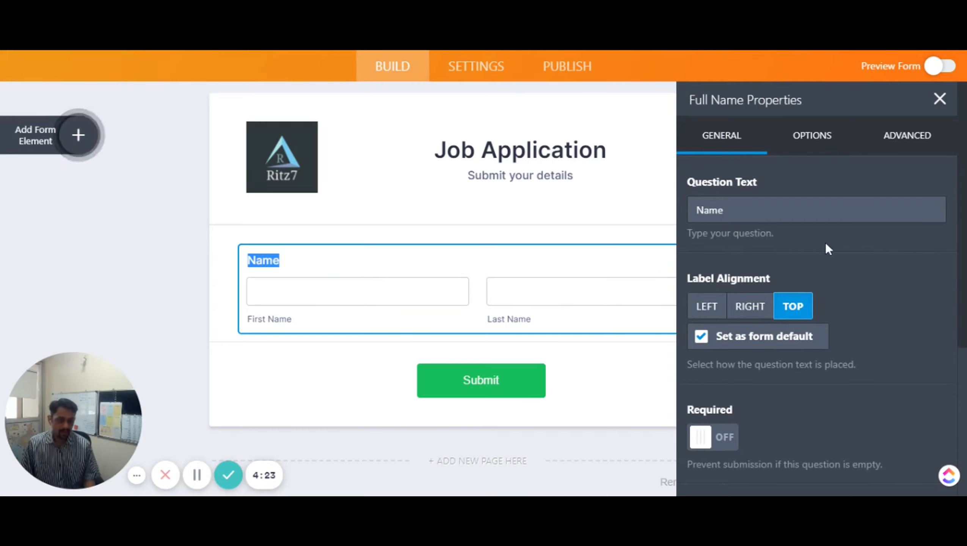
# Rename the question to 'Full Name' and set its label alignment to Top
pyautogui.click(696, 210)
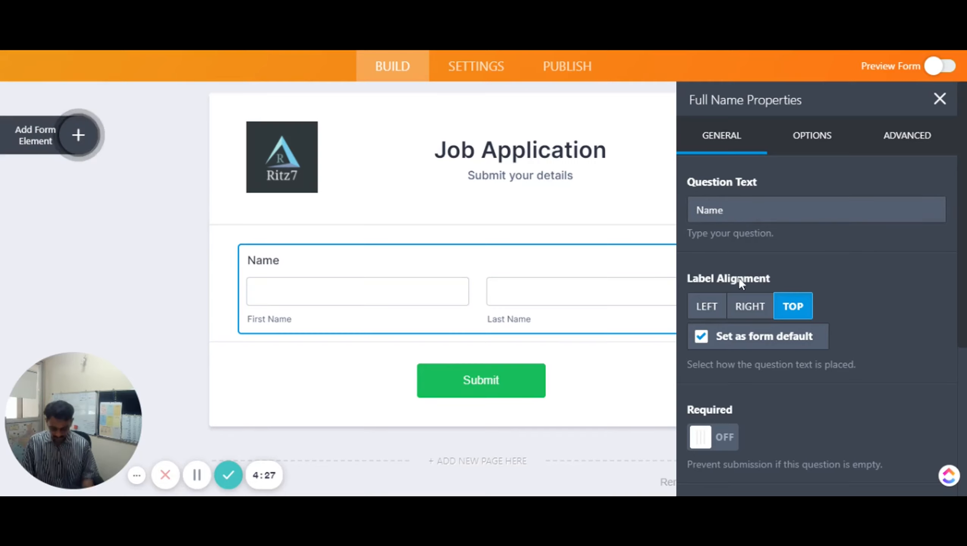
pyautogui.write('Full')
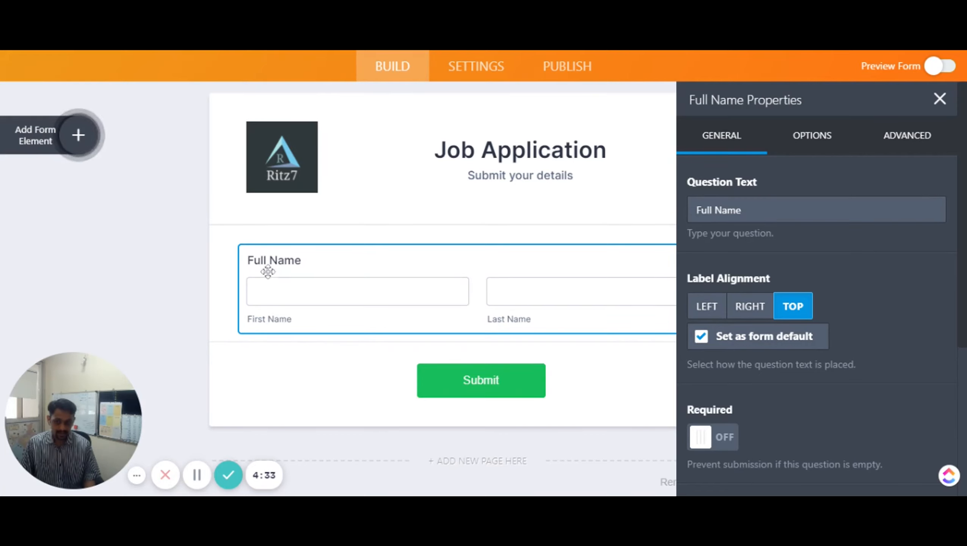
pyautogui.click(705, 308)
pyautogui.click(751, 309)
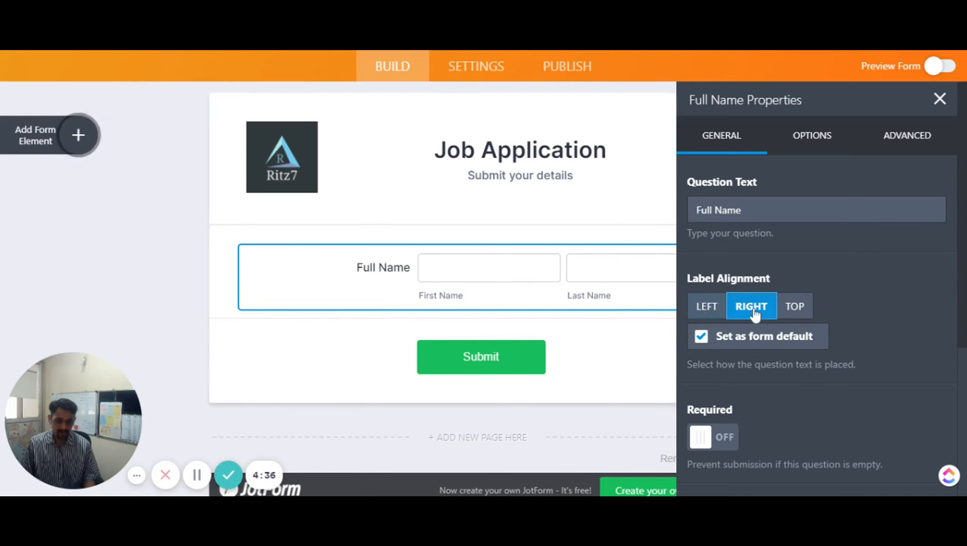
pyautogui.click(788, 312)
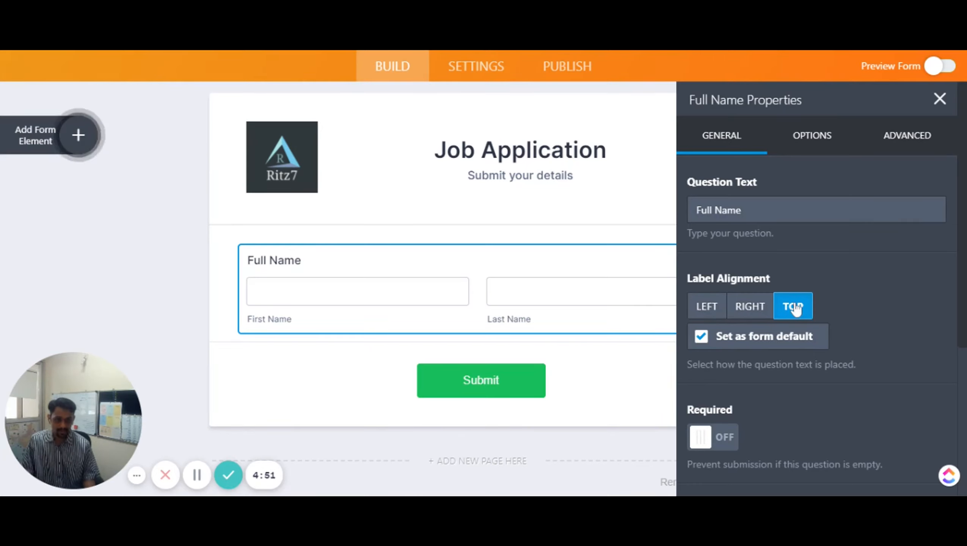
# Turn on Required for Full Name and look over its First Name sublabel
pyautogui.scroll(-4, 799, 353)
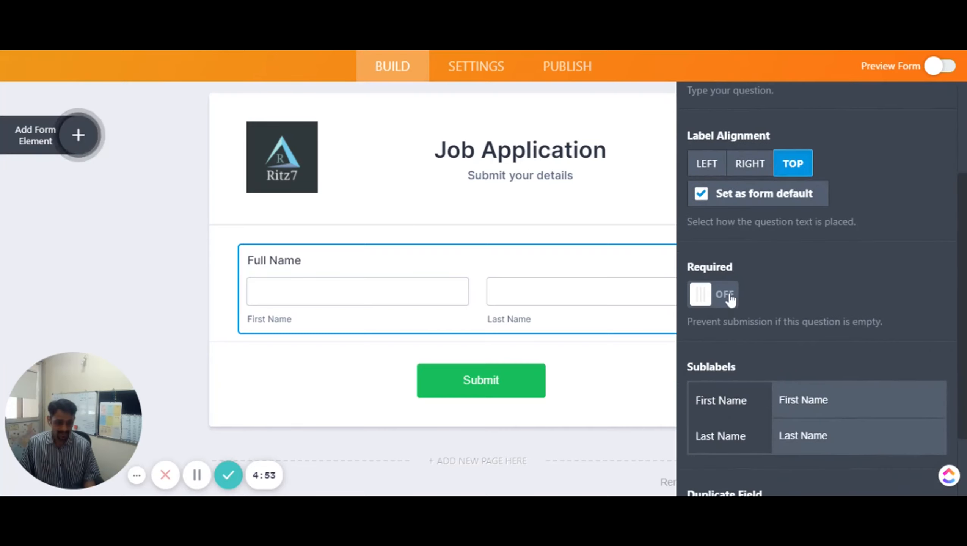
pyautogui.click(726, 295)
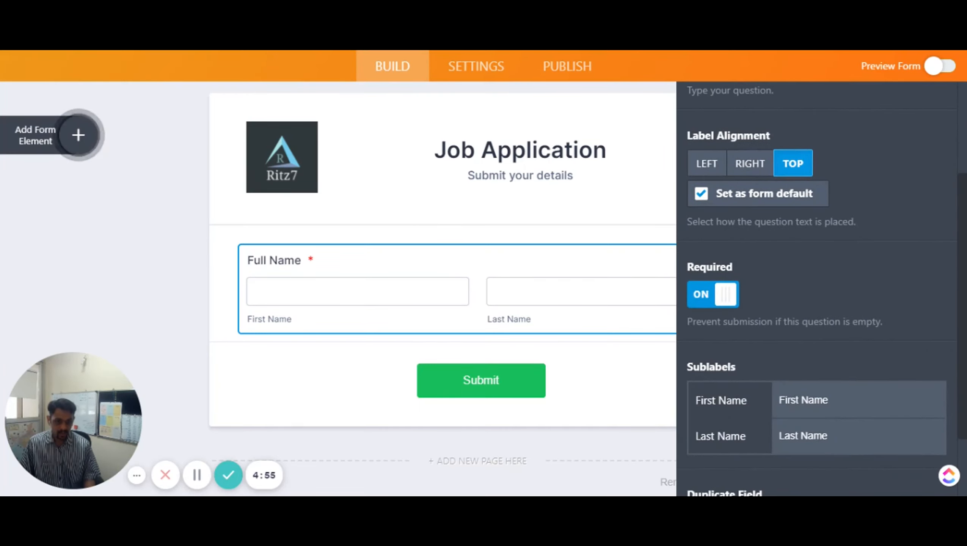
pyautogui.click(781, 403)
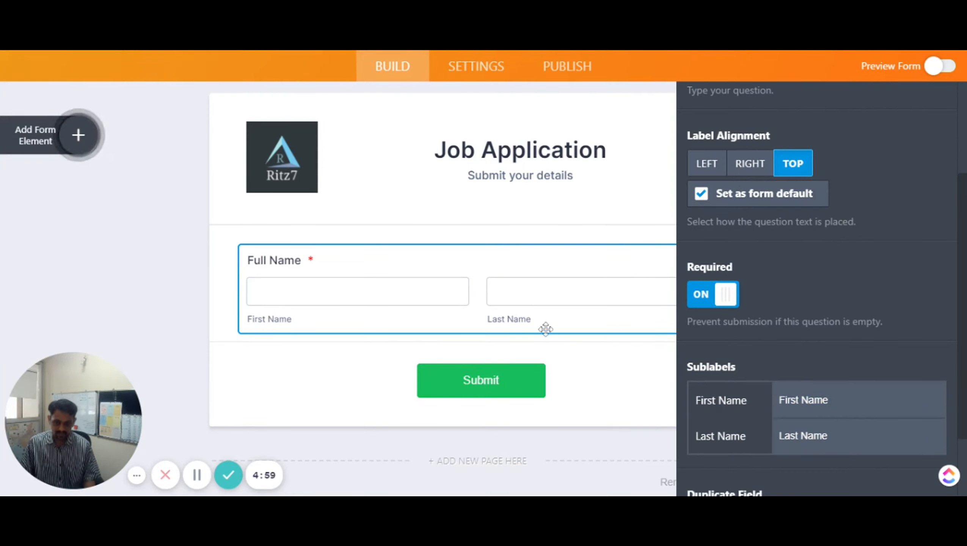
pyautogui.click(793, 414)
pyautogui.scroll(-2, 795, 422)
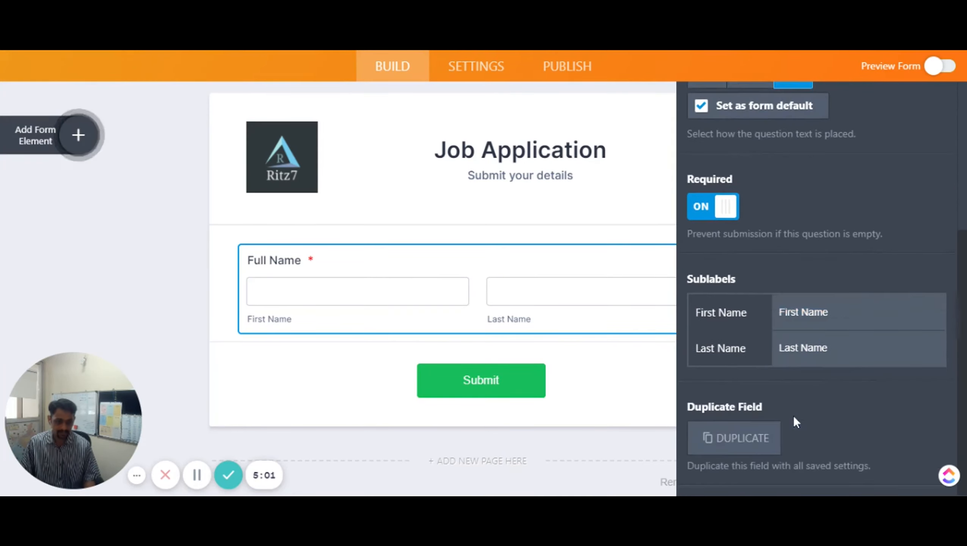
pyautogui.scroll(4, 796, 422)
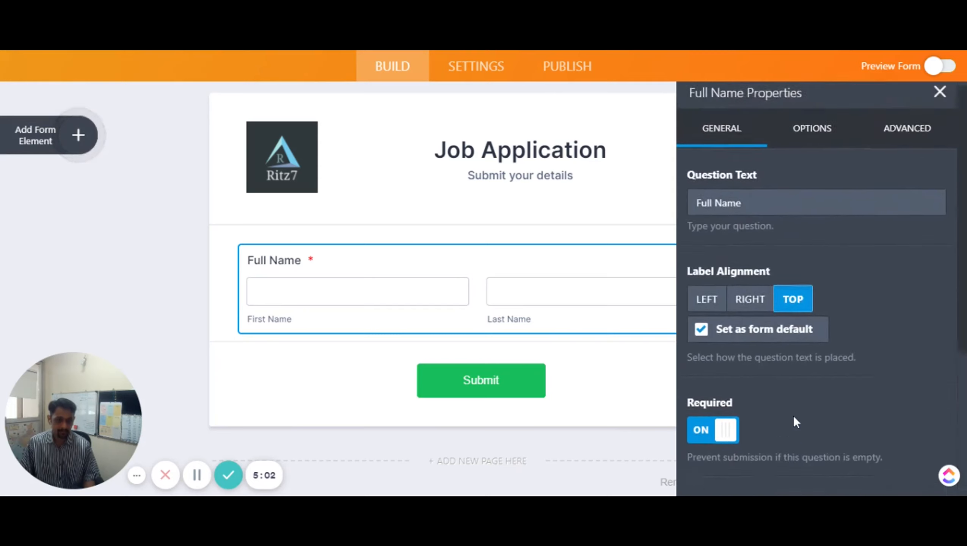
# Try Middle Name and a dropdown Prefix on Full Name, leaving both switched off
pyautogui.click(803, 137)
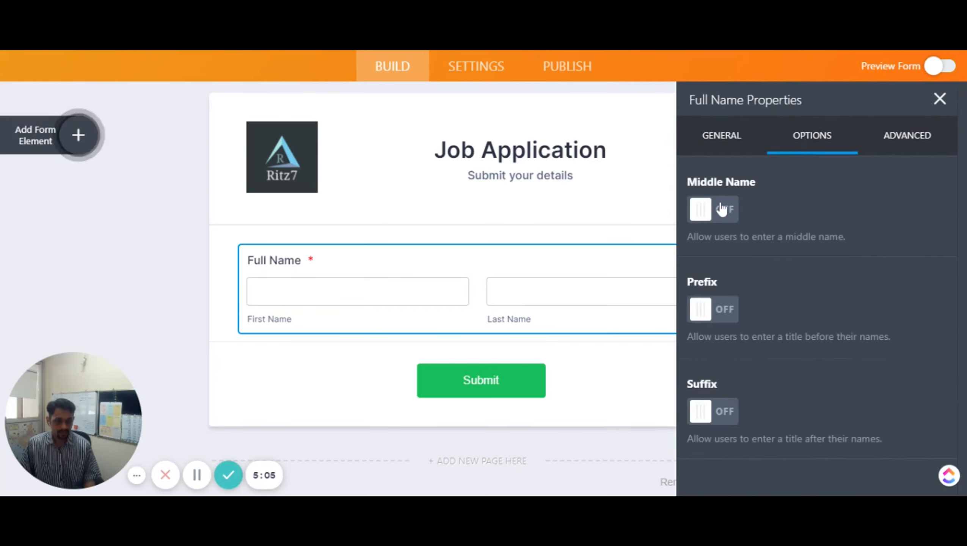
pyautogui.click(725, 211)
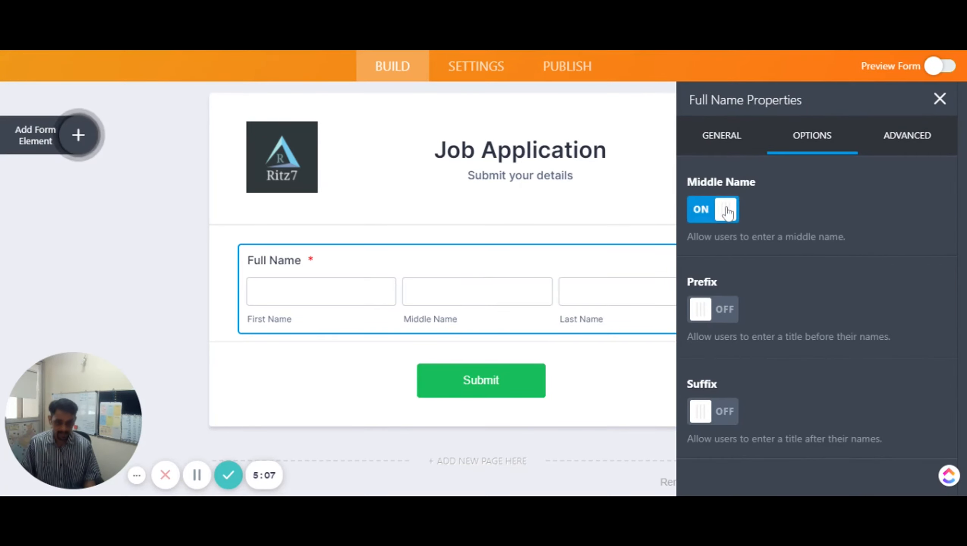
pyautogui.click(726, 211)
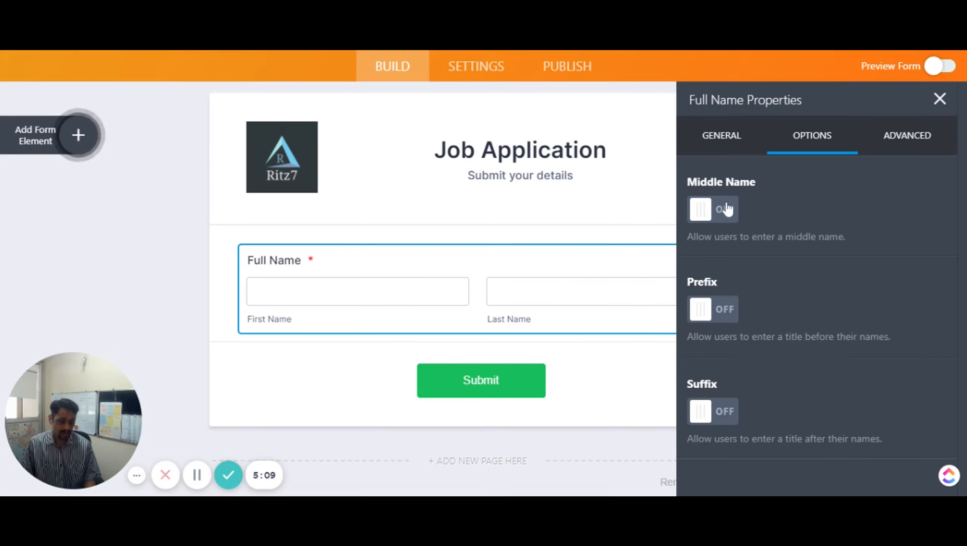
pyautogui.click(728, 309)
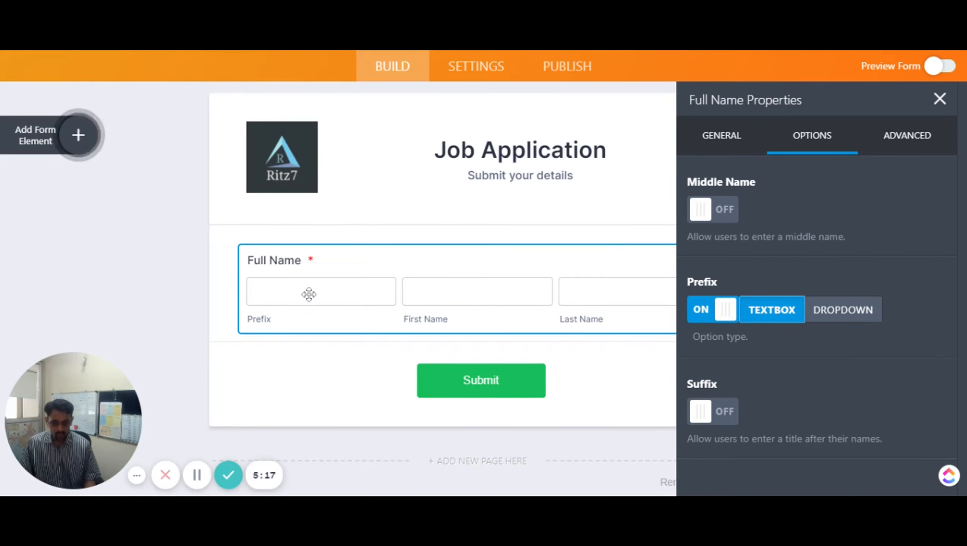
pyautogui.click(836, 310)
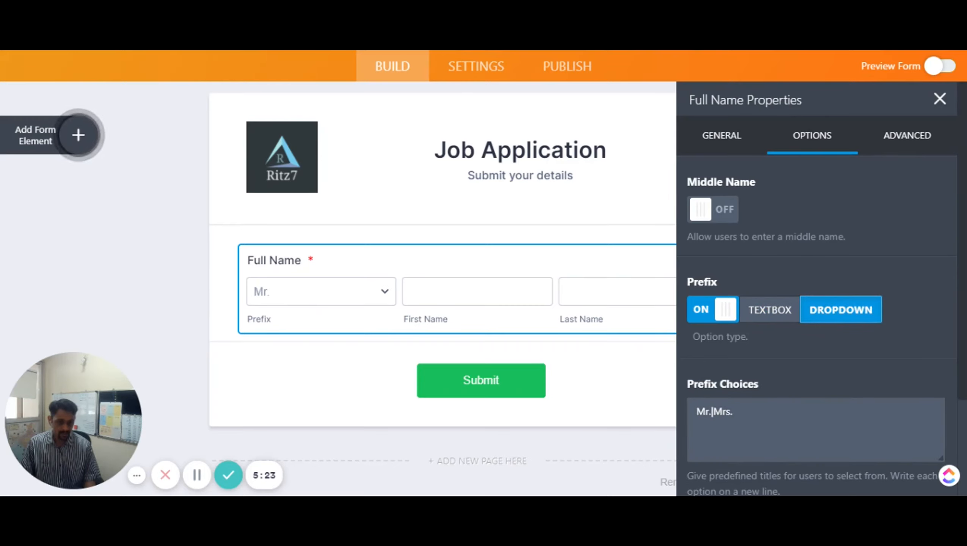
pyautogui.click(704, 315)
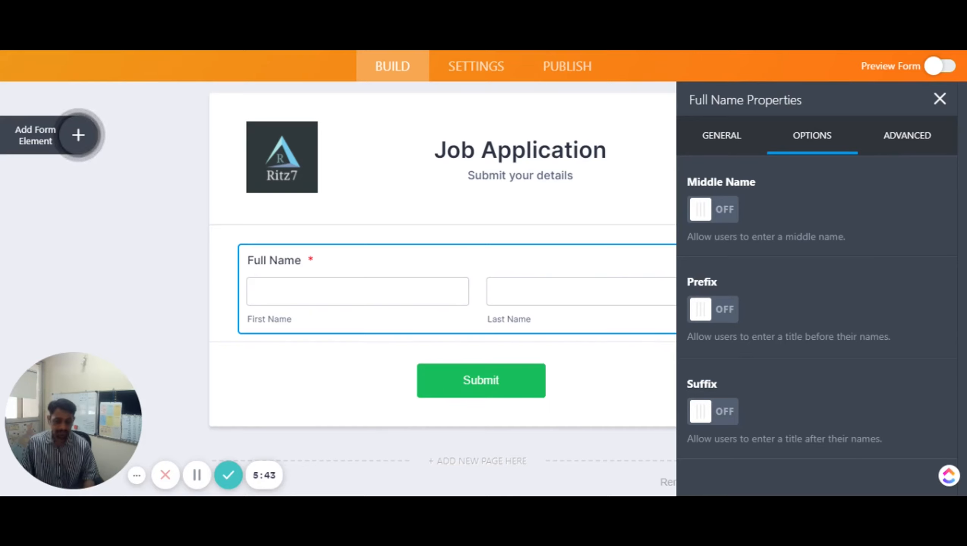
pyautogui.click(900, 145)
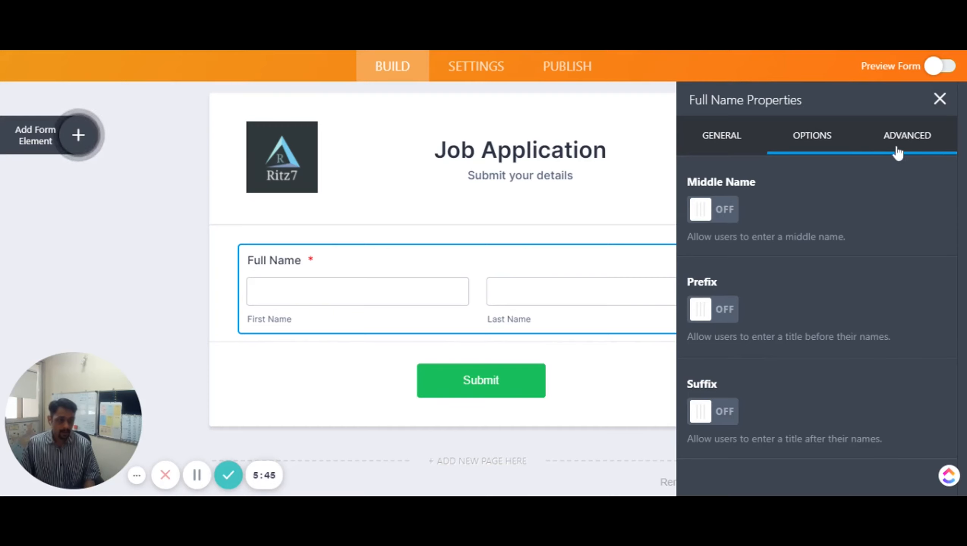
# Type a sample name as a Full Name placeholder, then clear the placeholders
pyautogui.click(891, 251)
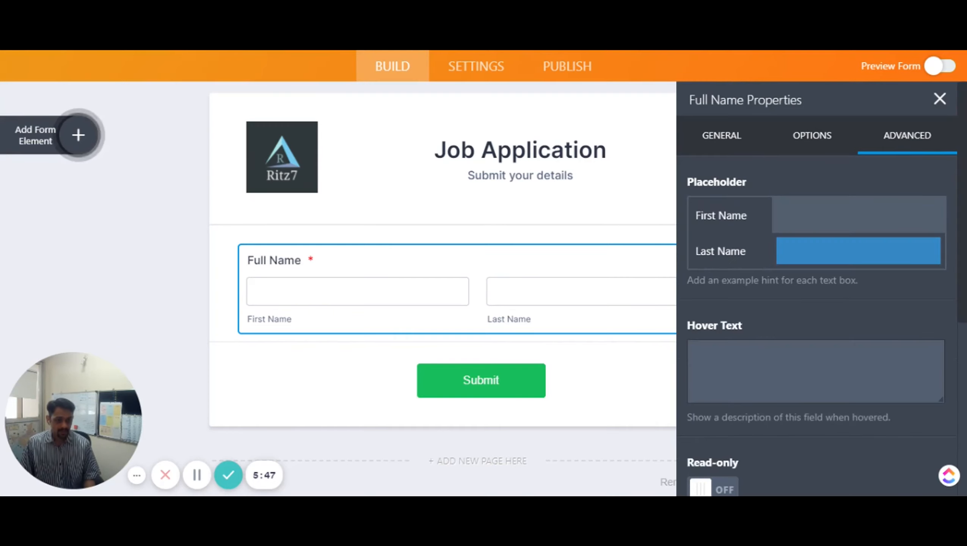
pyautogui.click(780, 220)
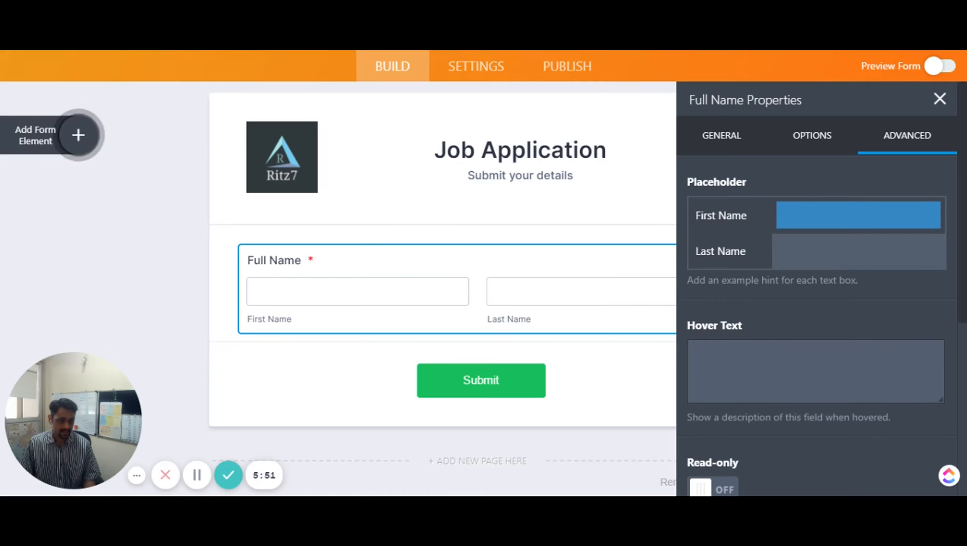
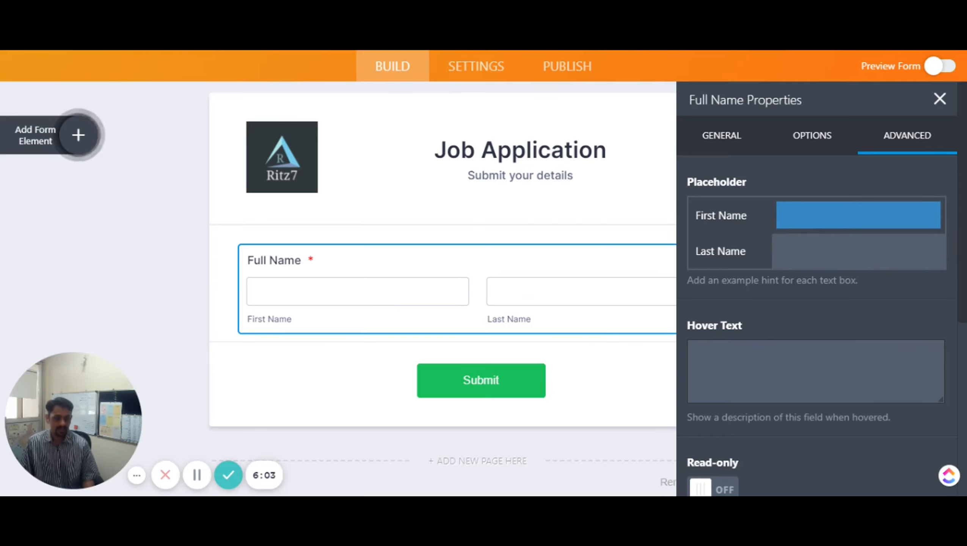
# Toggle Shrink on and back off, keeping Full Name full width, and close its settings
pyautogui.scroll(-3, 803, 325)
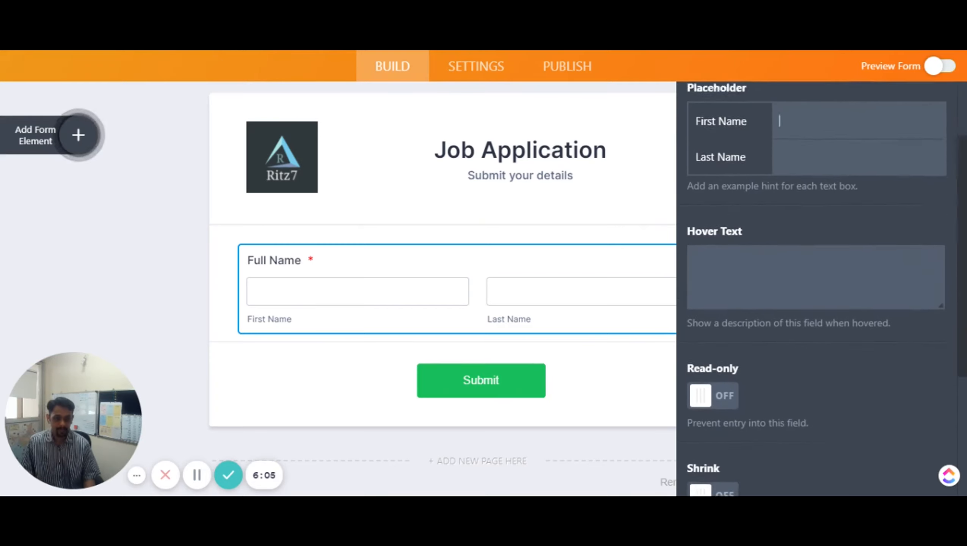
pyautogui.scroll(-3, 801, 319)
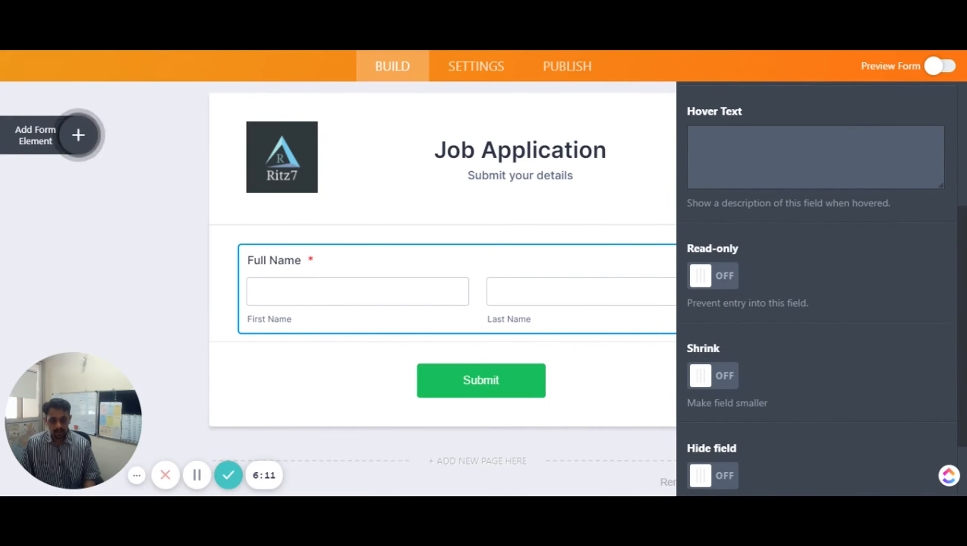
pyautogui.scroll(-2, 737, 383)
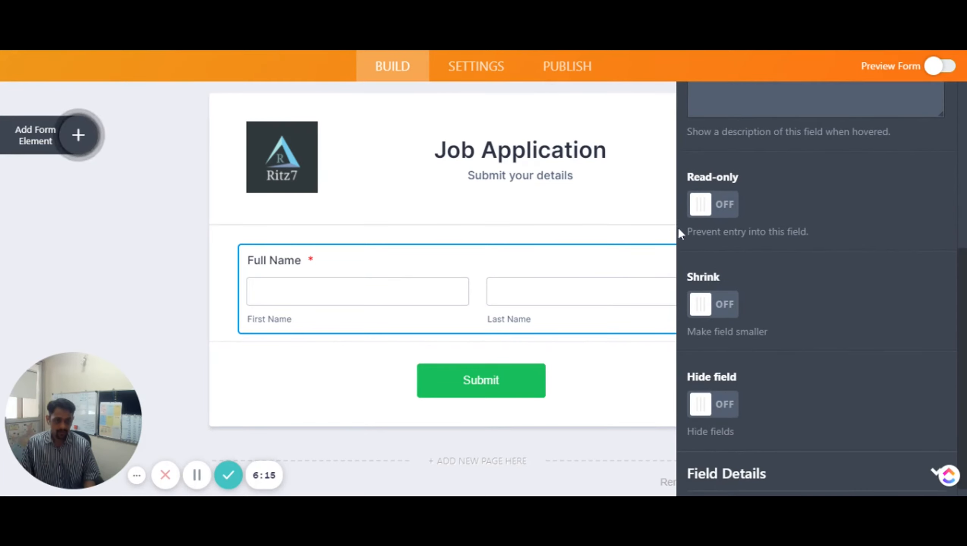
pyautogui.click(711, 304)
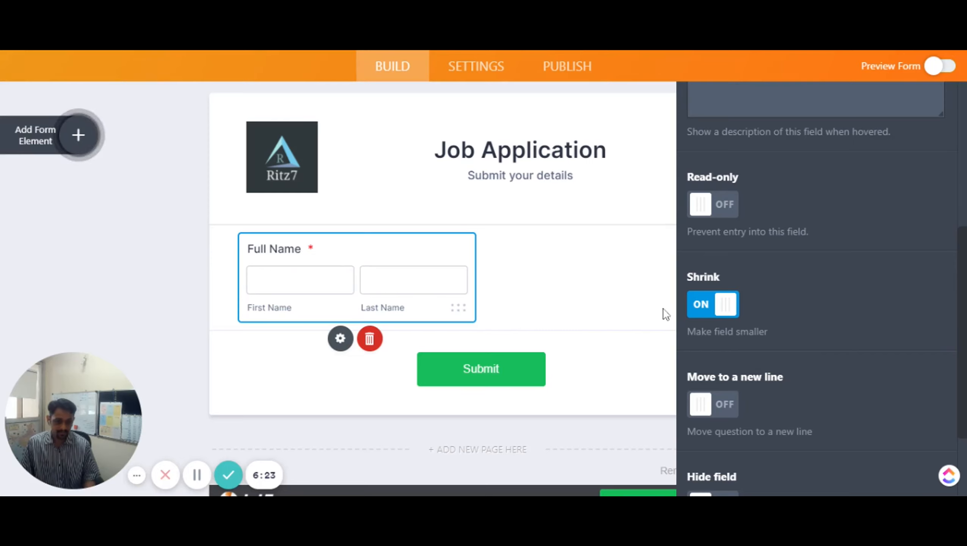
pyautogui.click(699, 304)
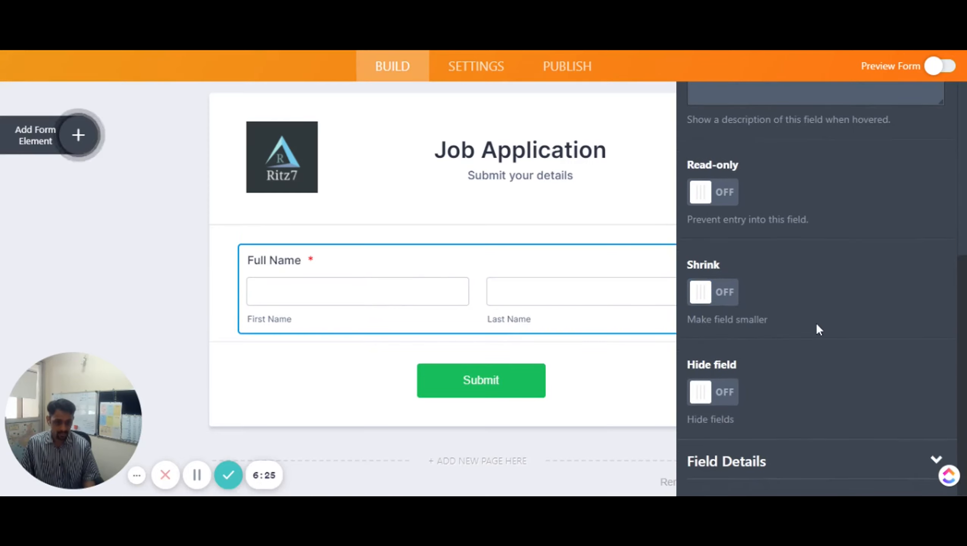
pyautogui.scroll(5, 816, 330)
pyautogui.click(939, 98)
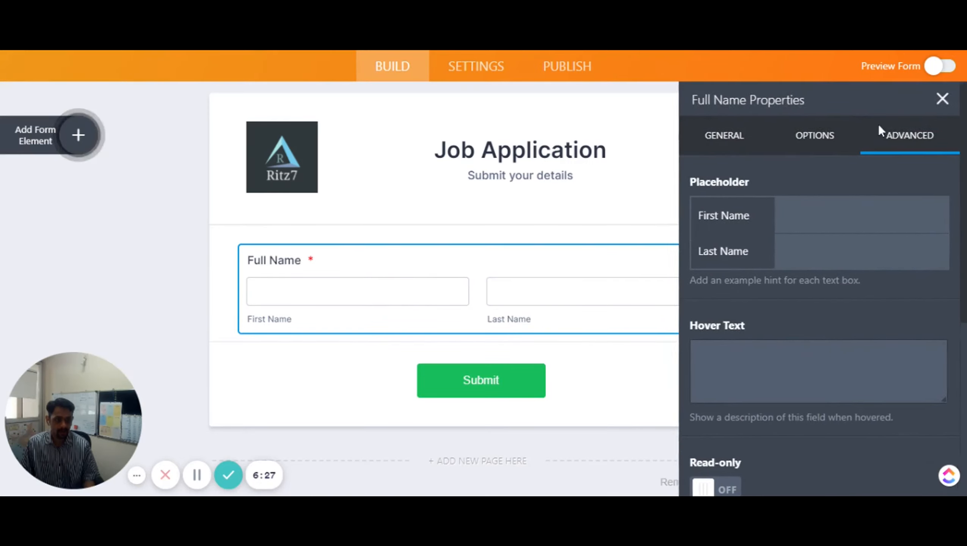
# Add an Email field below Full Name and make it required
pyautogui.click(79, 136)
pyautogui.moveTo(71, 253); pyautogui.dragTo(458, 390)
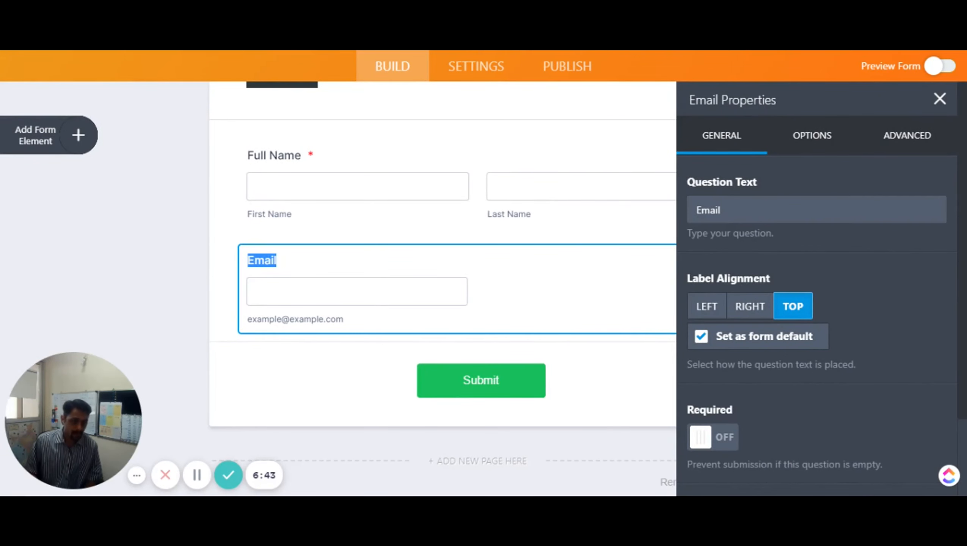
pyautogui.click(702, 211)
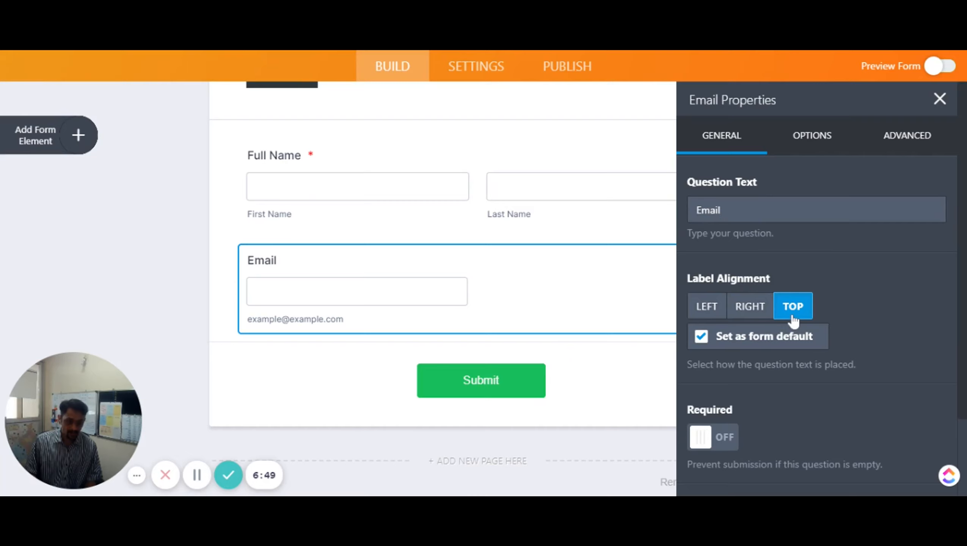
pyautogui.click(726, 444)
pyautogui.scroll(-5, 780, 406)
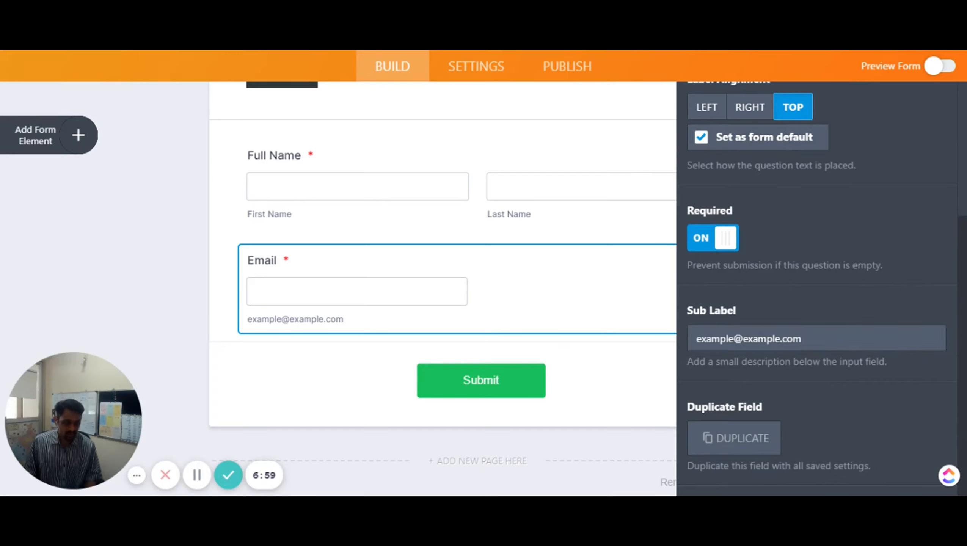
pyautogui.scroll(5, 818, 287)
pyautogui.click(812, 137)
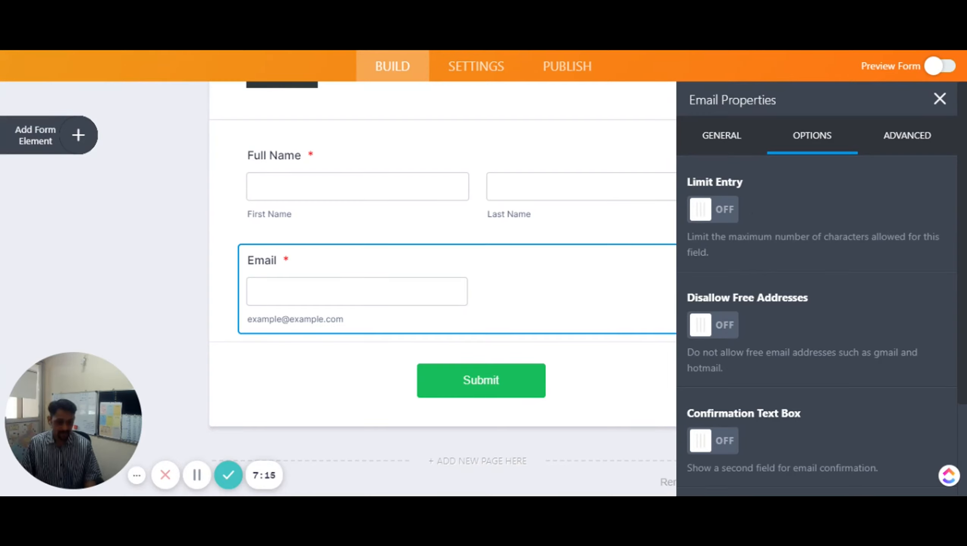
# Turn on the Email Confirmation Text Box, leaving Disallow Free Addresses off
pyautogui.click(726, 330)
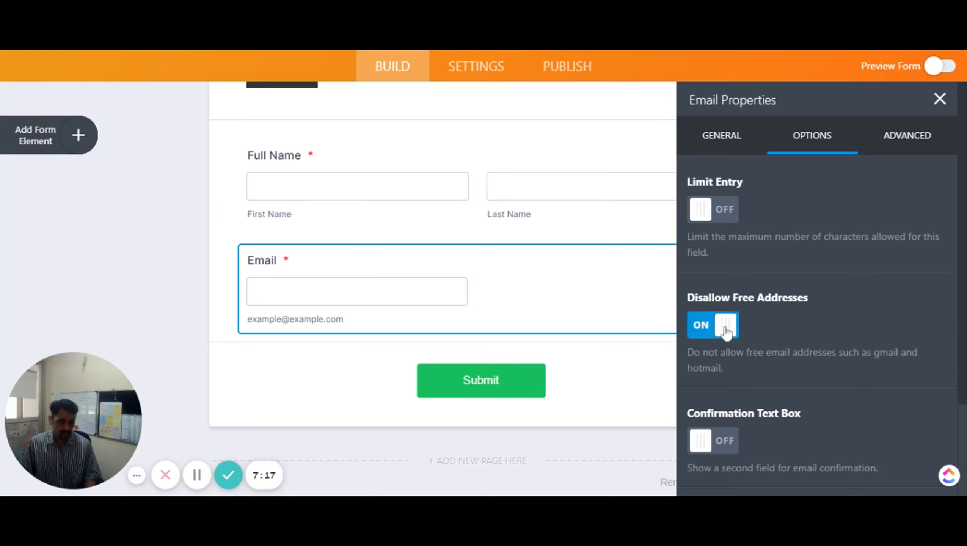
pyautogui.click(703, 329)
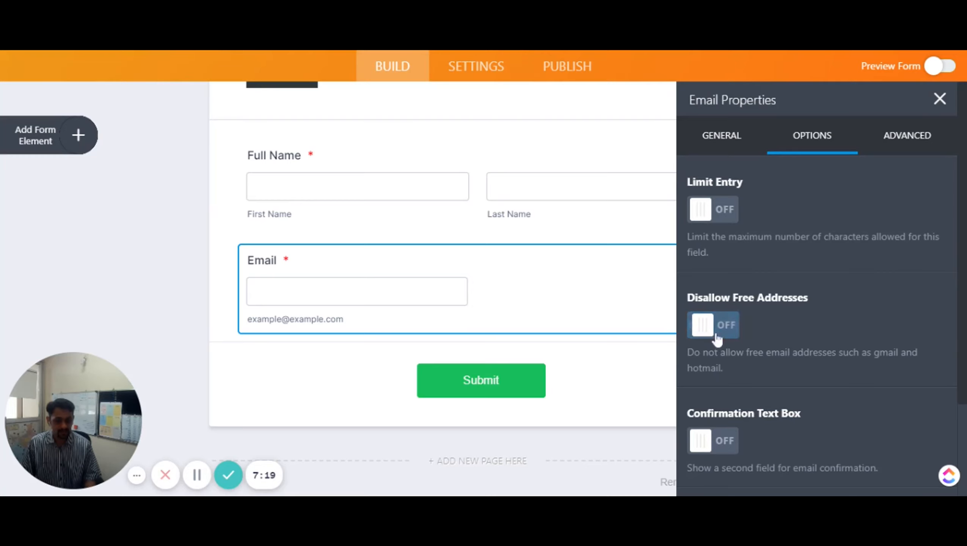
pyautogui.scroll(-3, 755, 362)
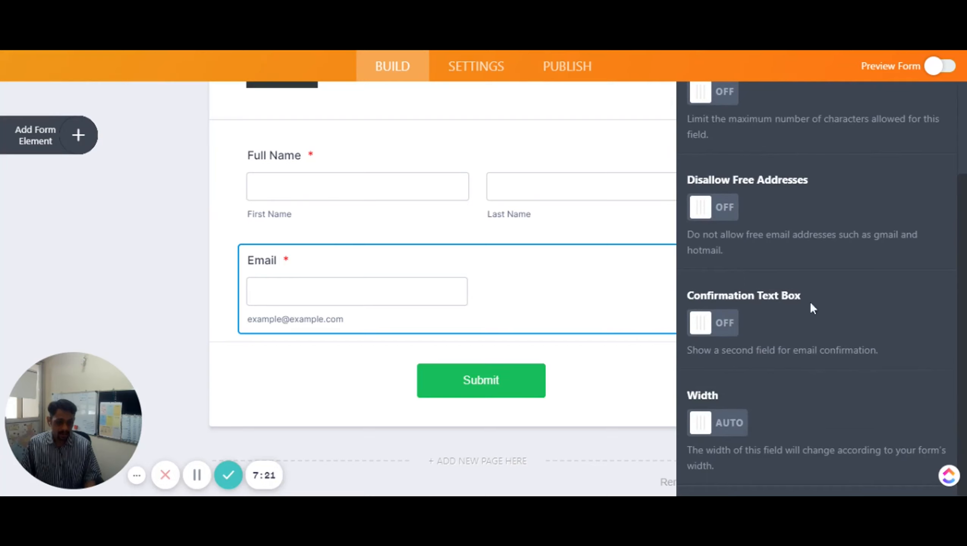
pyautogui.click(725, 328)
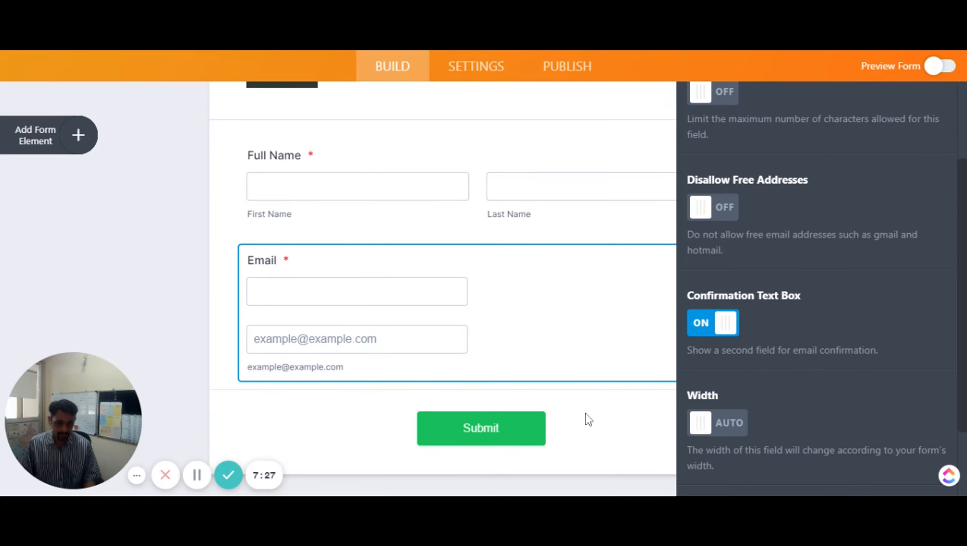
pyautogui.scroll(-3, 726, 369)
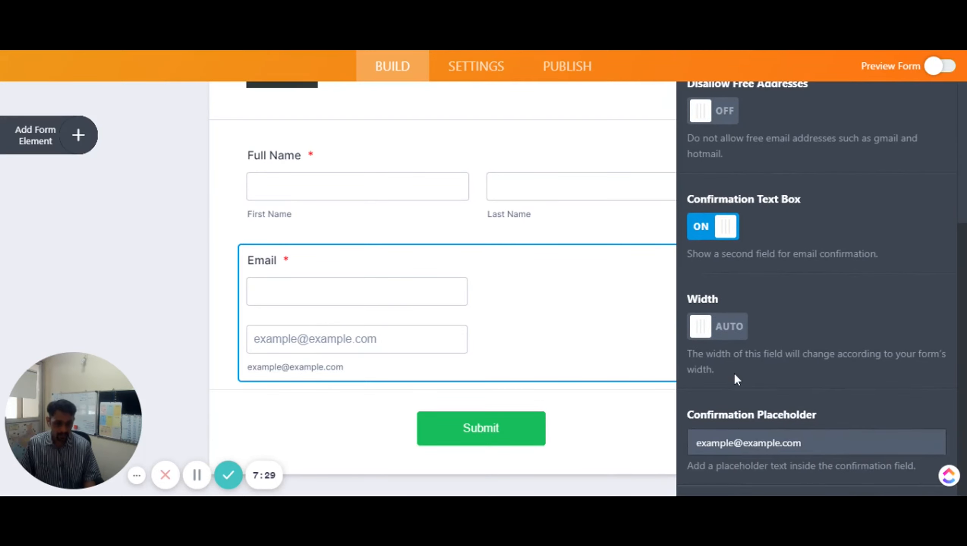
pyautogui.scroll(6, 735, 373)
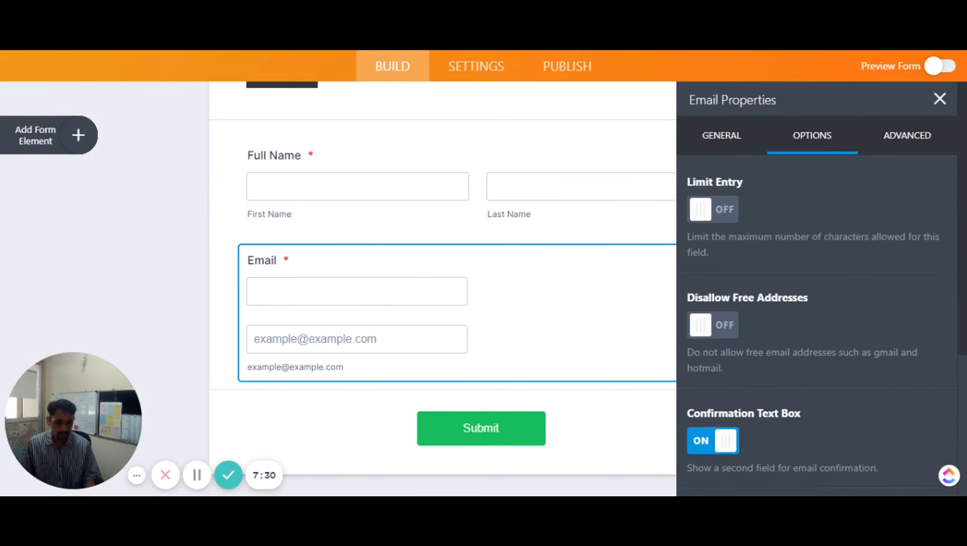
# Try Shrink on the Email field, revert it to full width, and close its settings
pyautogui.click(903, 142)
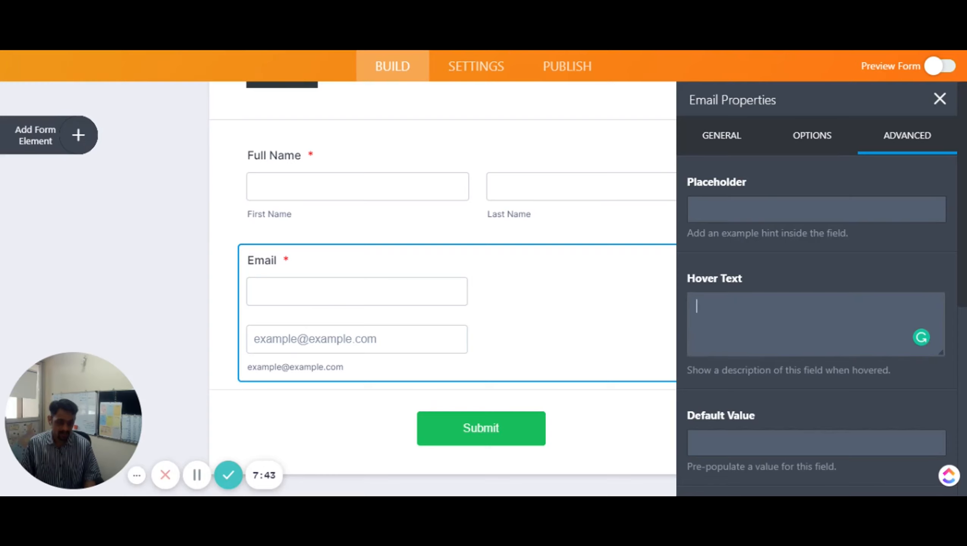
pyautogui.scroll(-2, 743, 357)
pyautogui.scroll(-4, 734, 345)
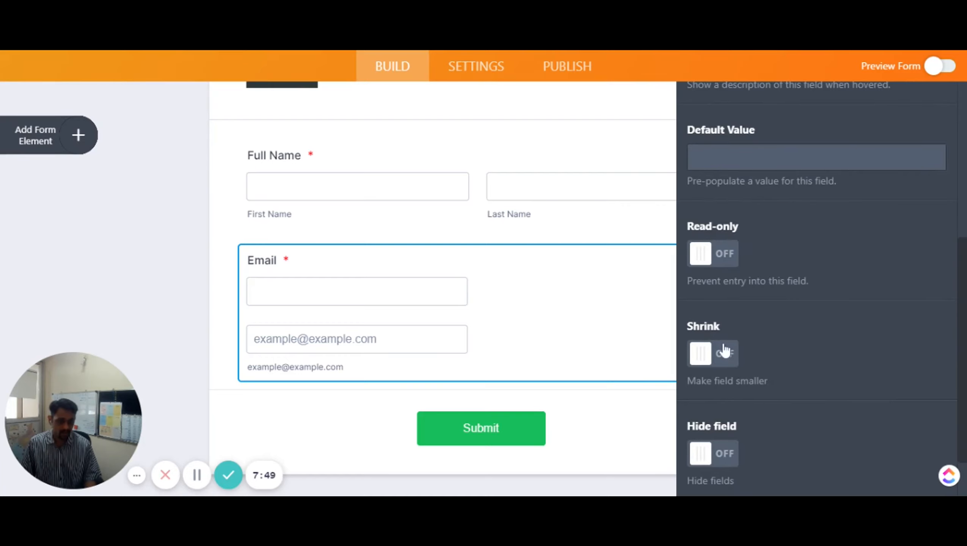
pyautogui.click(727, 359)
pyautogui.click(718, 358)
pyautogui.scroll(-2, 747, 388)
pyautogui.scroll(9, 721, 404)
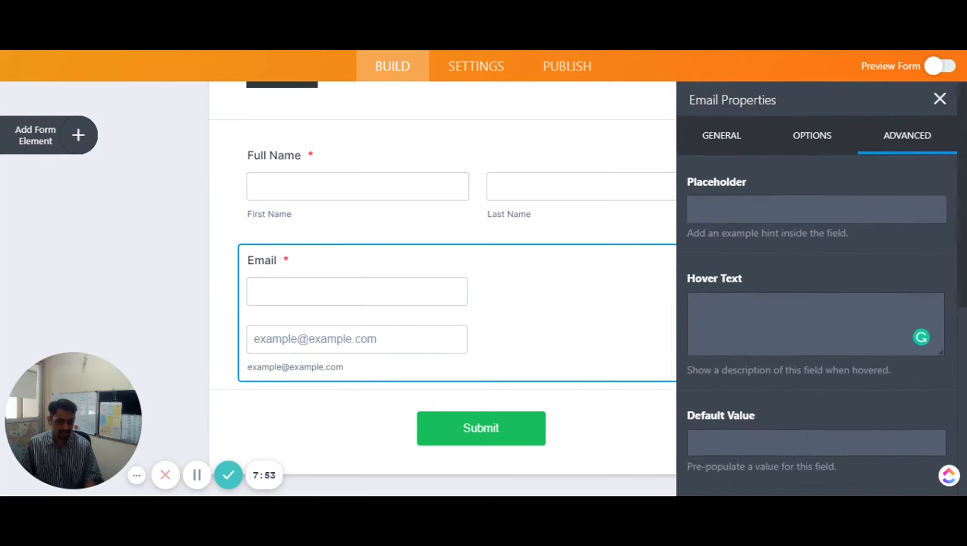
pyautogui.click(939, 98)
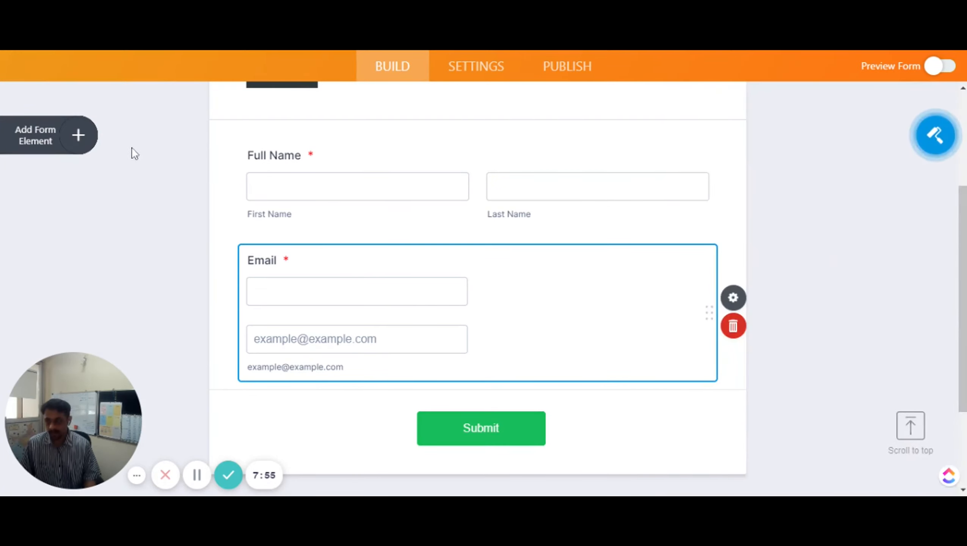
pyautogui.click(59, 144)
# Add a Phone field below Email and relabel it 'Mobile Number'
pyautogui.scroll(-2, 164, 273)
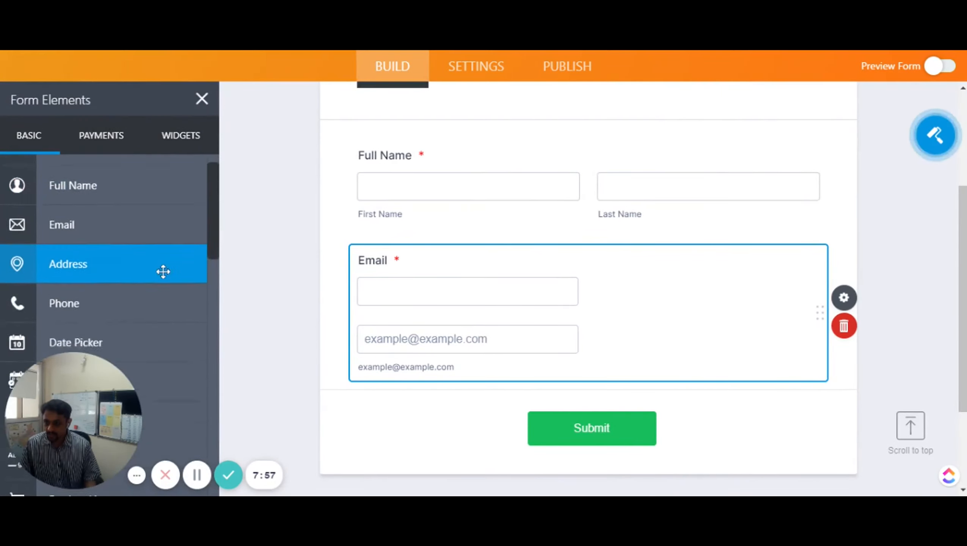
pyautogui.moveTo(83, 259); pyautogui.dragTo(429, 414)
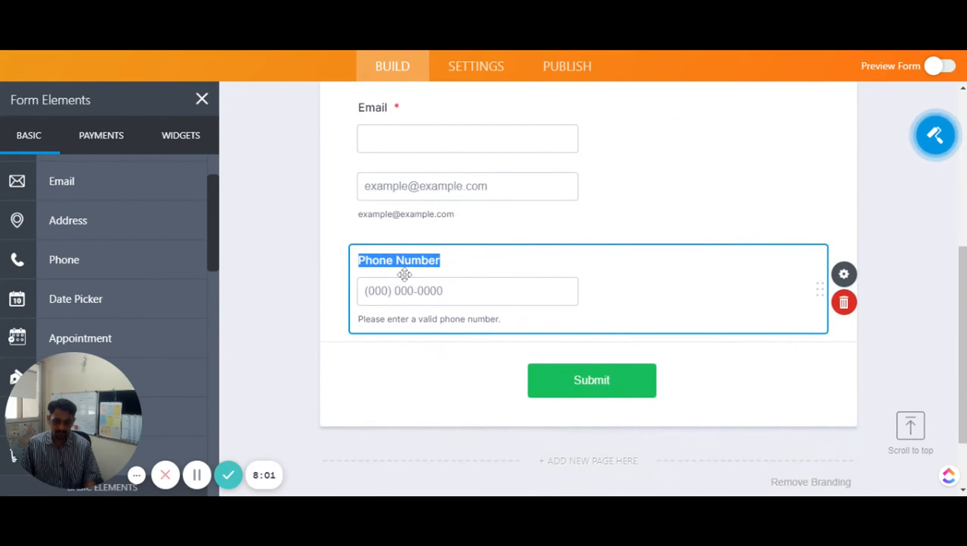
pyautogui.click(396, 260)
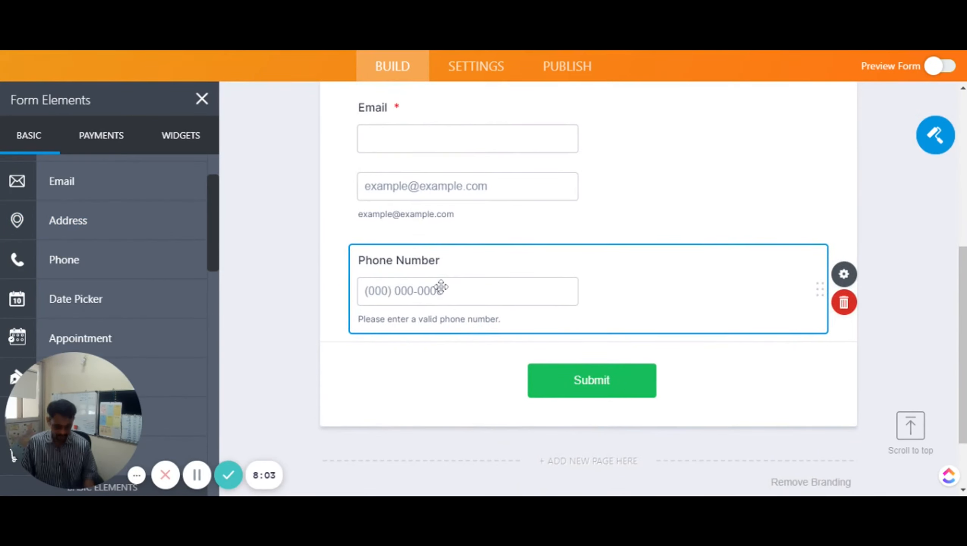
pyautogui.press('Right')
pyautogui.hotkey('shift', 'Left')
pyautogui.hotkey('shift', 'Left')
pyautogui.hotkey('shift', 'Left')
pyautogui.hotkey('shift', 'Left')
pyautogui.hotkey('shift', 'Left')
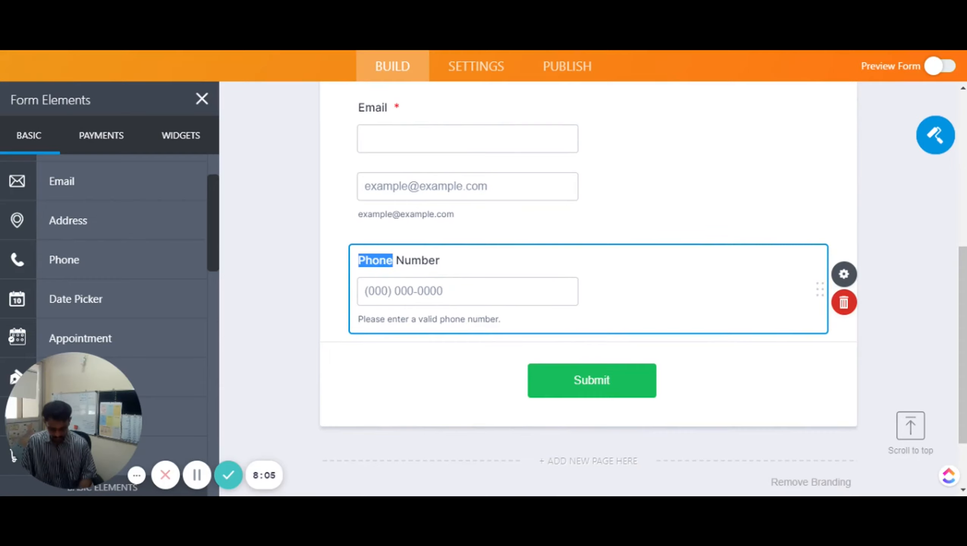
pyautogui.write('Mobile')
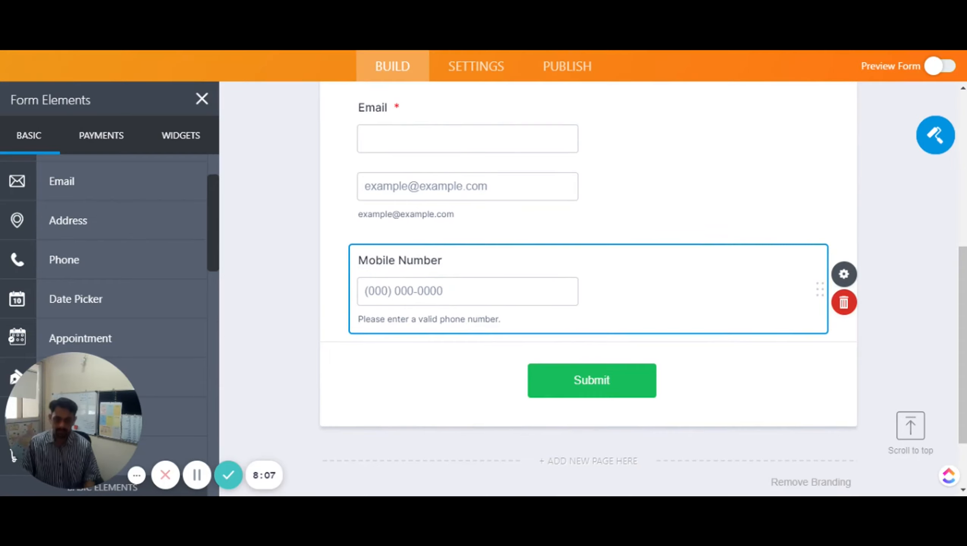
# Make the Mobile Number field required in its properties
pyautogui.click(848, 283)
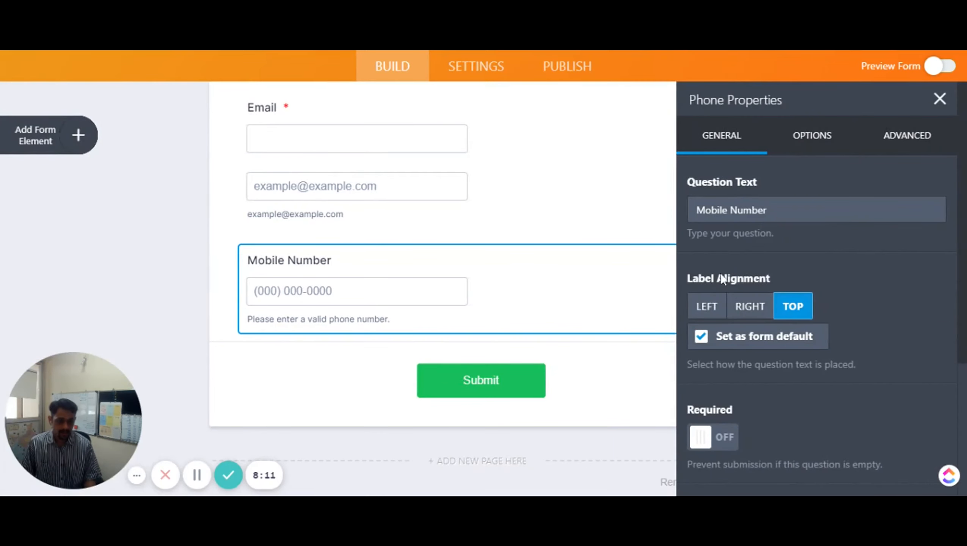
pyautogui.scroll(-5, 826, 351)
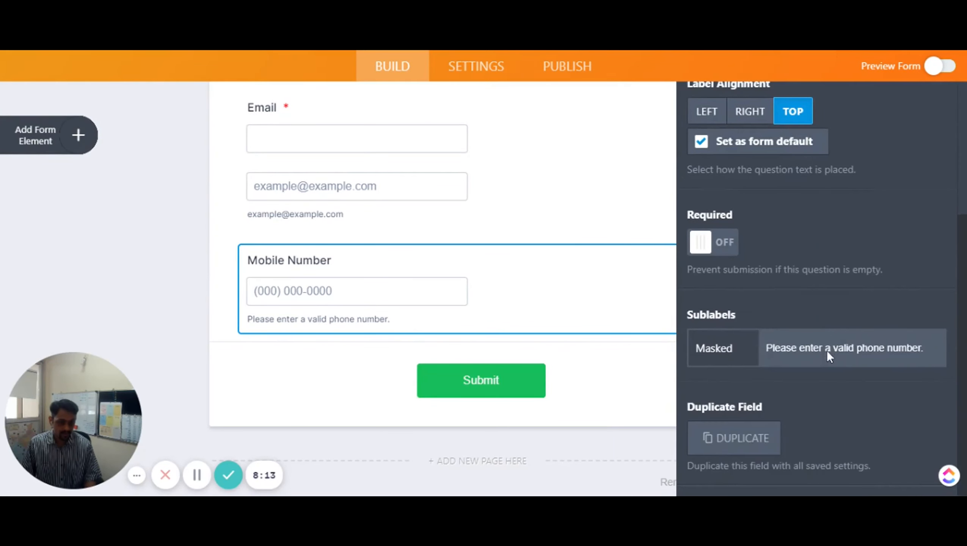
pyautogui.click(731, 248)
pyautogui.click(776, 340)
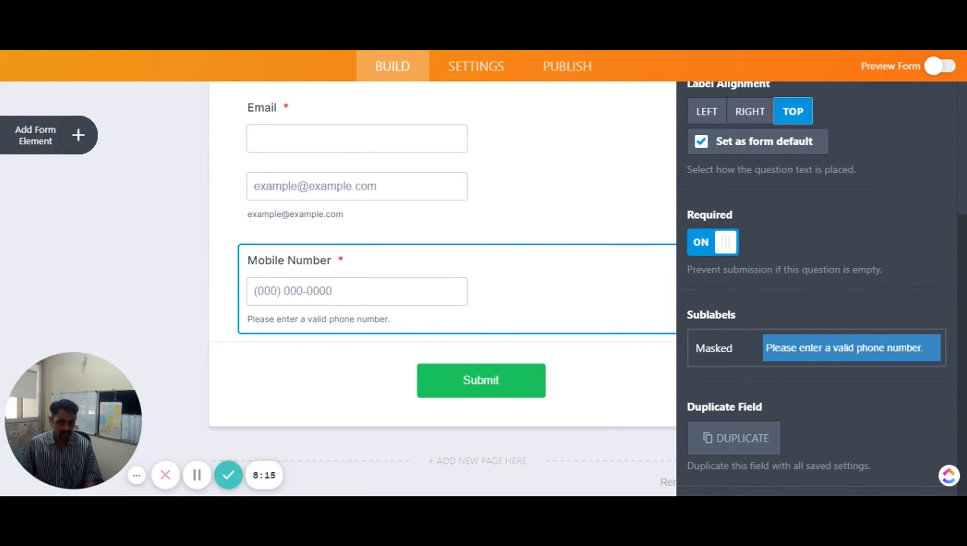
pyautogui.click(753, 340)
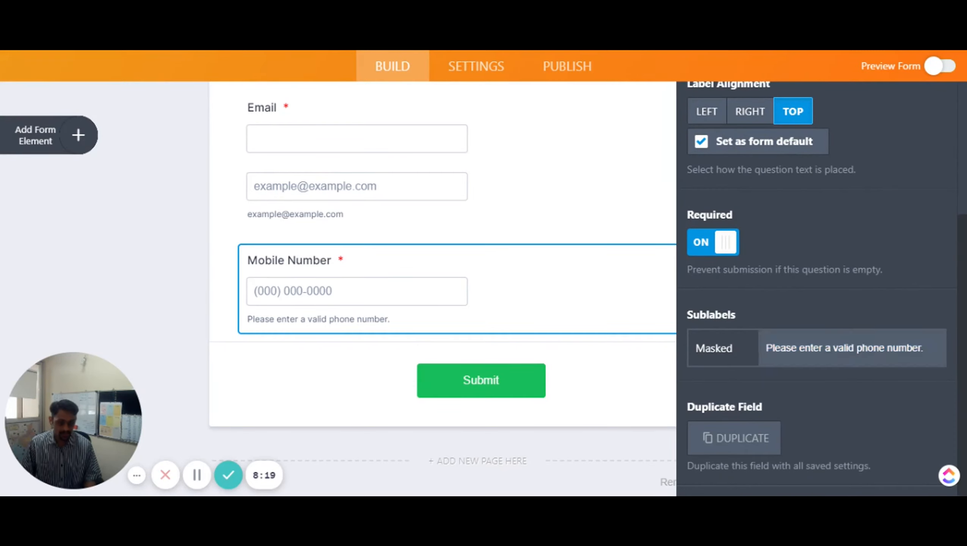
pyautogui.scroll(5, 761, 375)
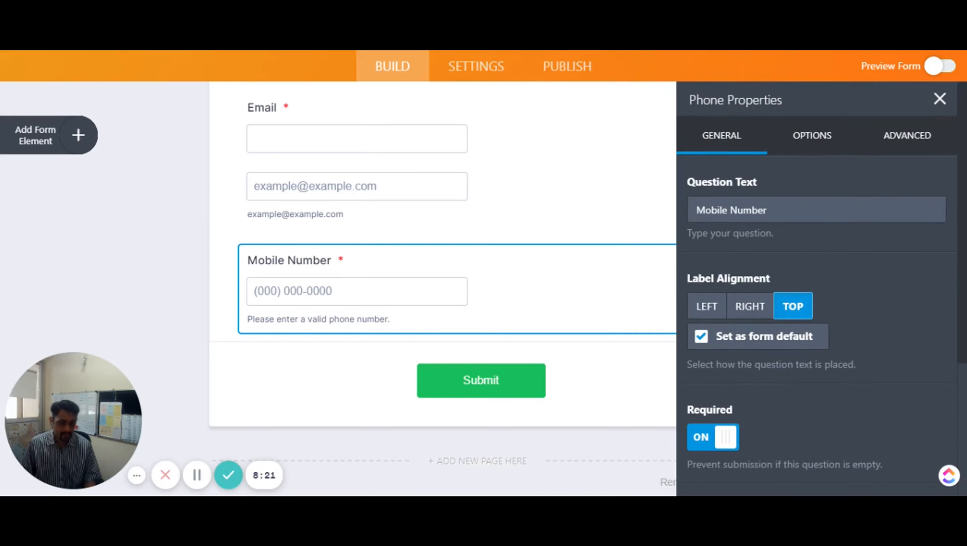
pyautogui.scroll(-4, 757, 369)
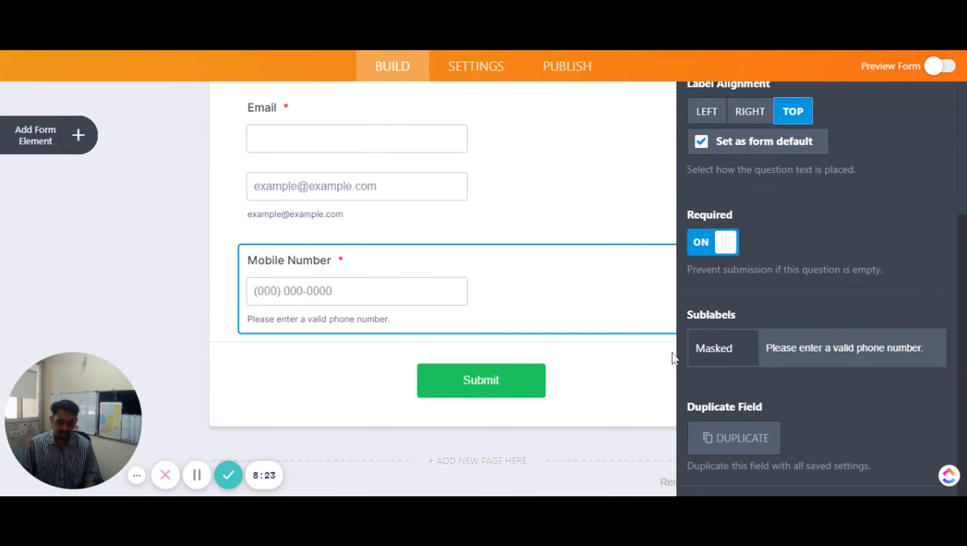
pyautogui.scroll(4, 770, 150)
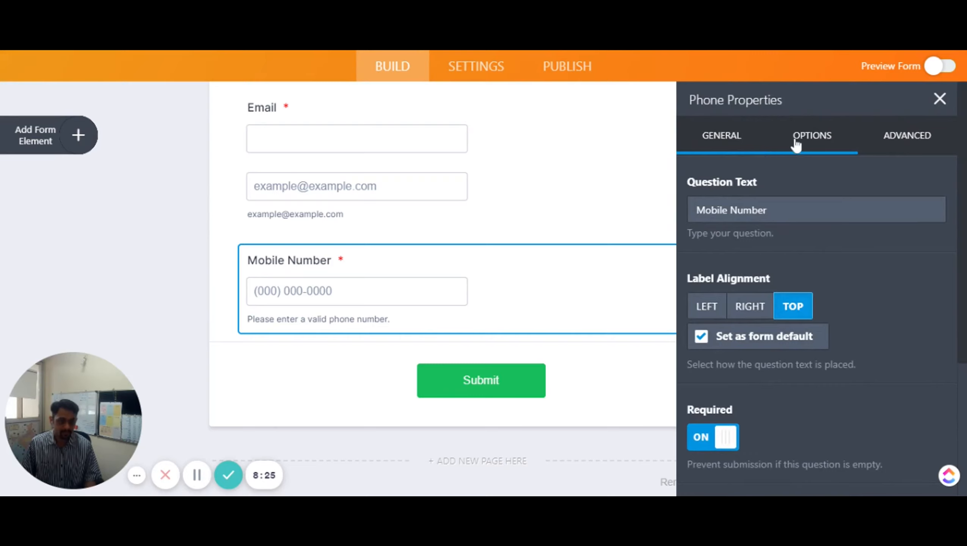
# Turn on Country Code and change the input mask to +## ##### #####
pyautogui.click(796, 145)
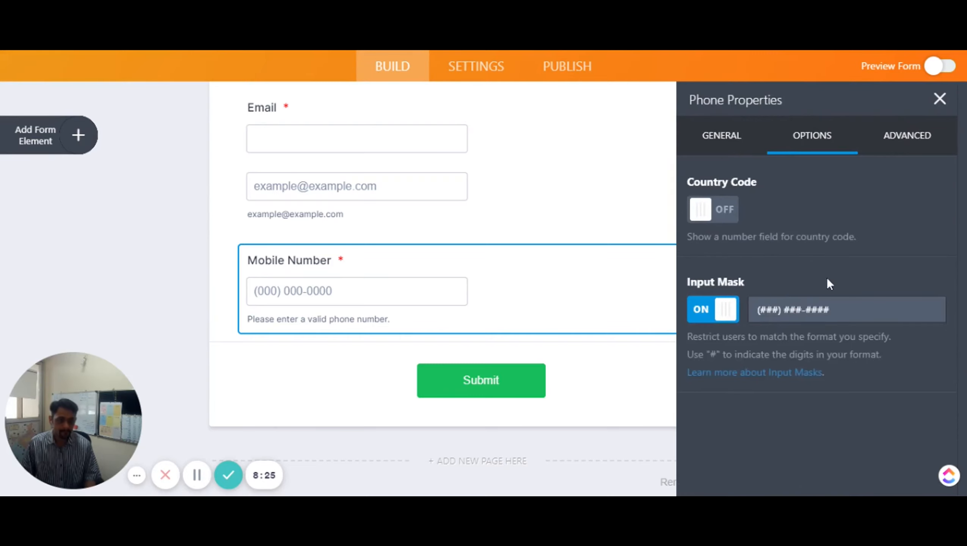
pyautogui.click(729, 215)
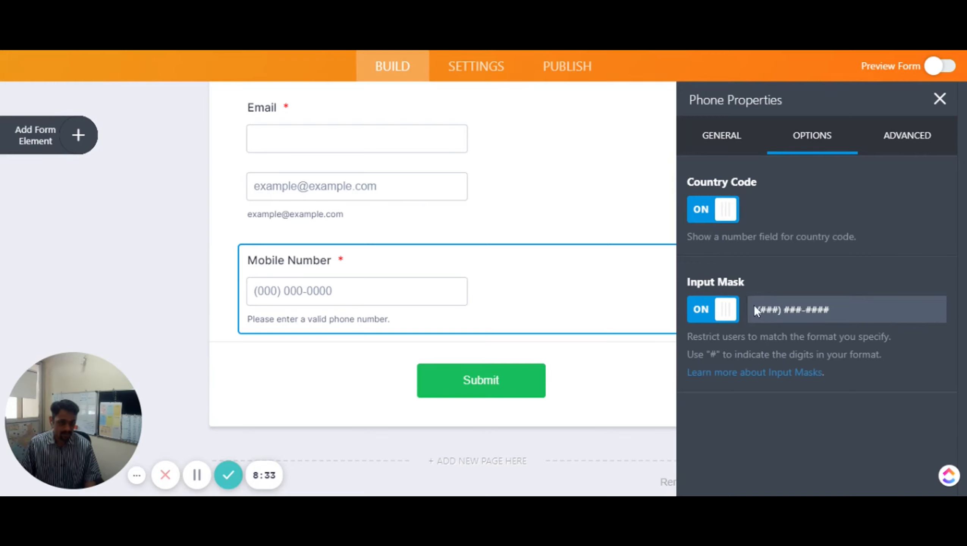
pyautogui.moveTo(802, 310); pyautogui.dragTo(745, 309)
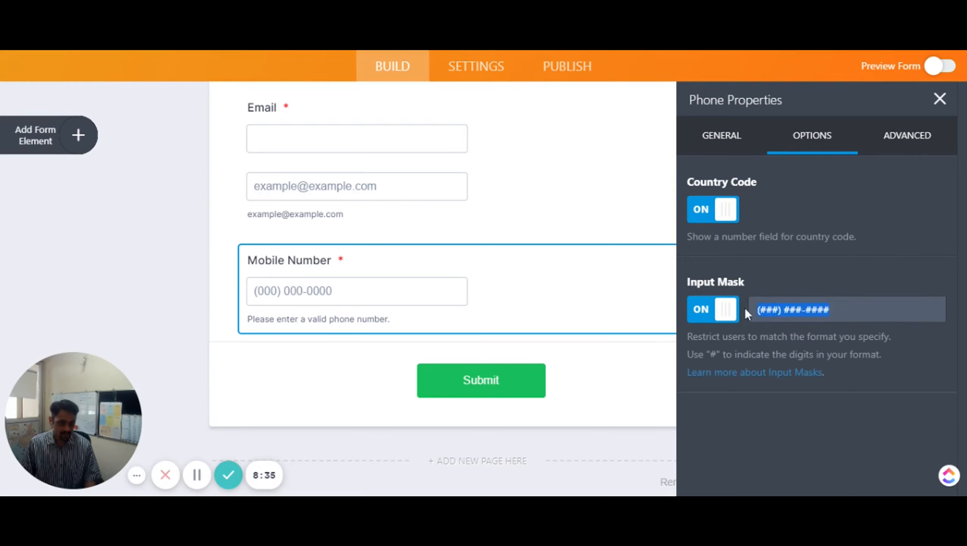
pyautogui.write('+')
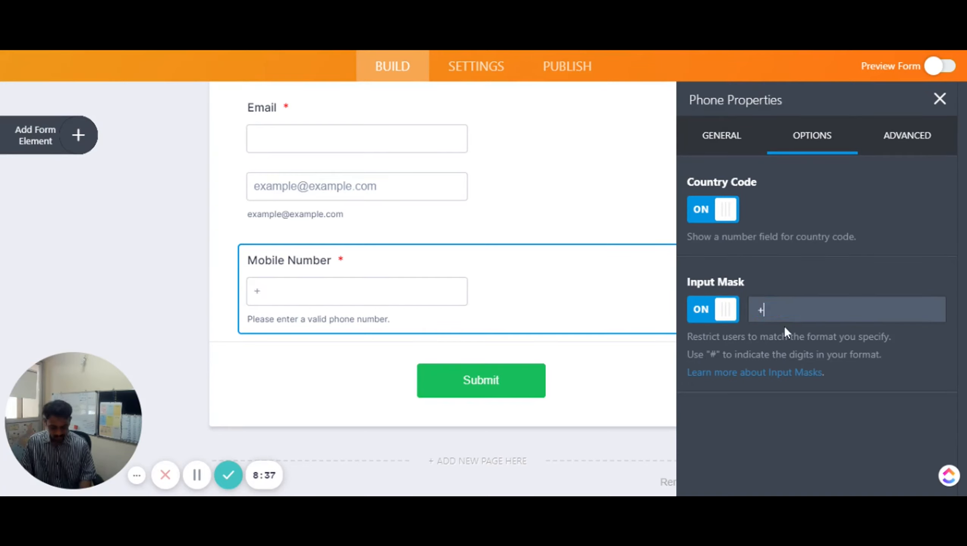
pyautogui.write('##')
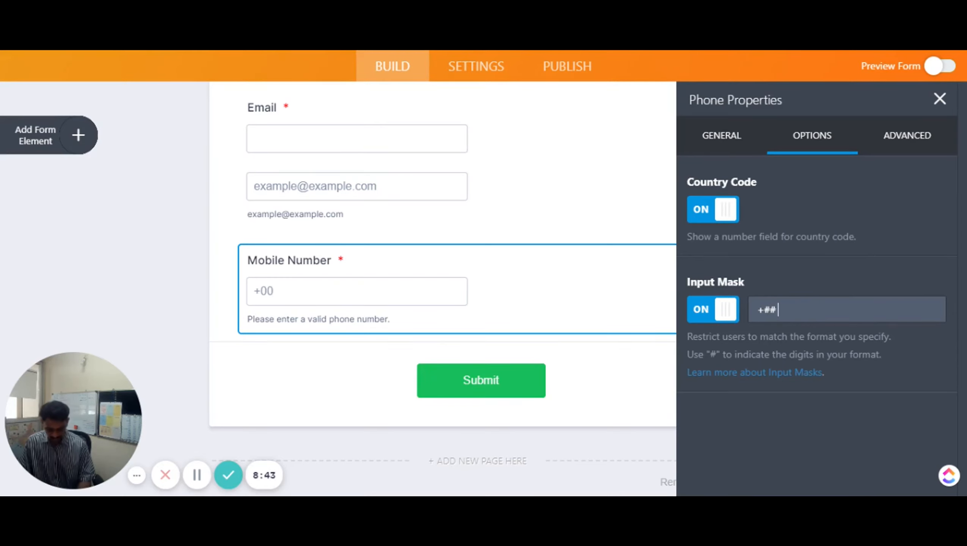
pyautogui.write('####')
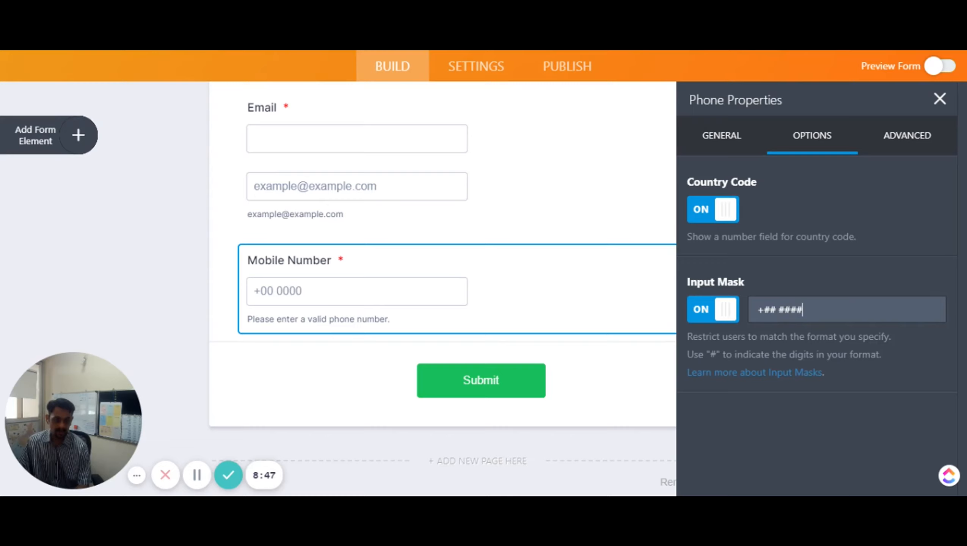
pyautogui.write('# #####')
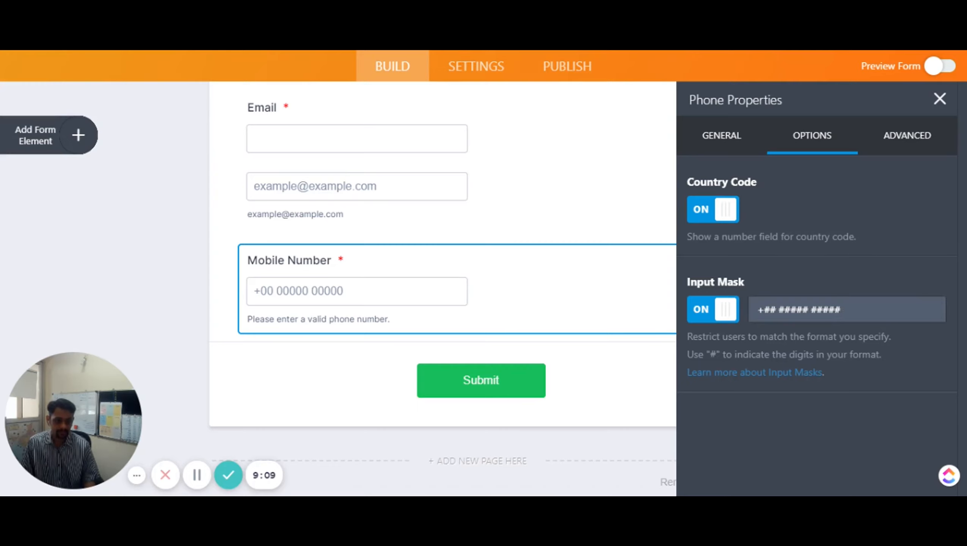
pyautogui.click(905, 135)
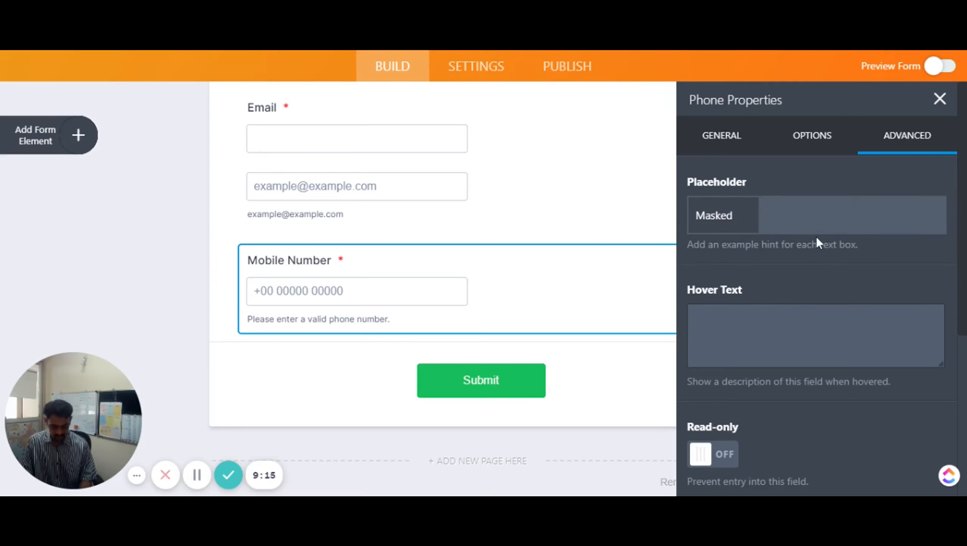
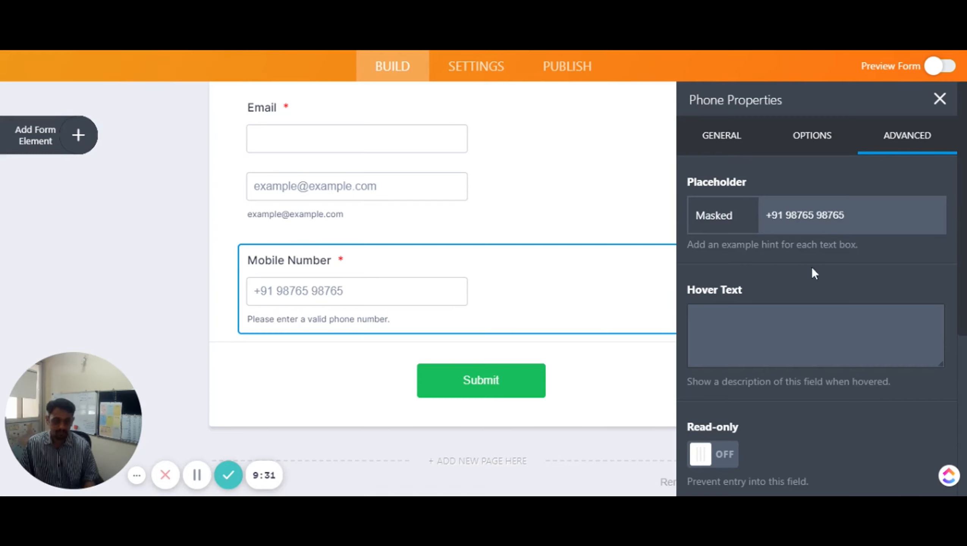
pyautogui.scroll(-5, 783, 346)
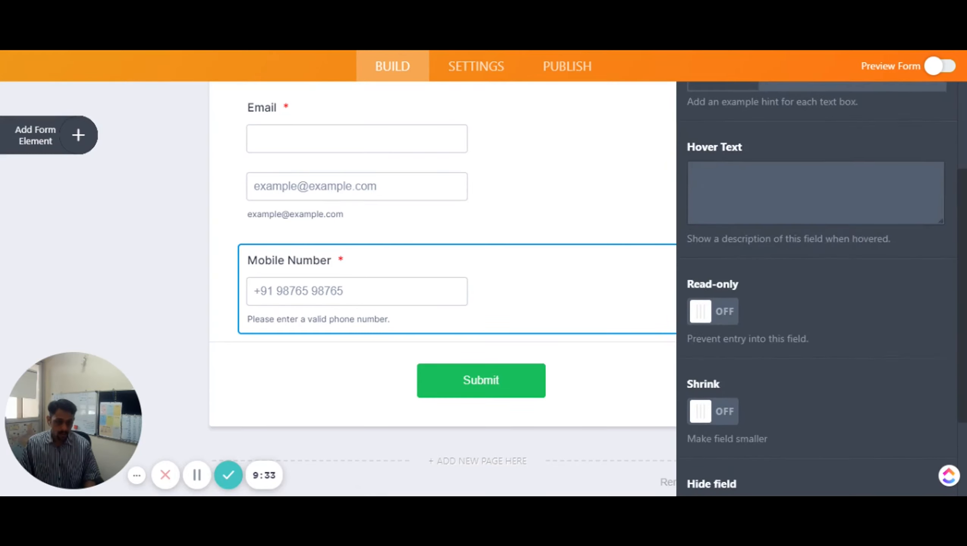
pyautogui.scroll(-2, 783, 346)
pyautogui.click(717, 293)
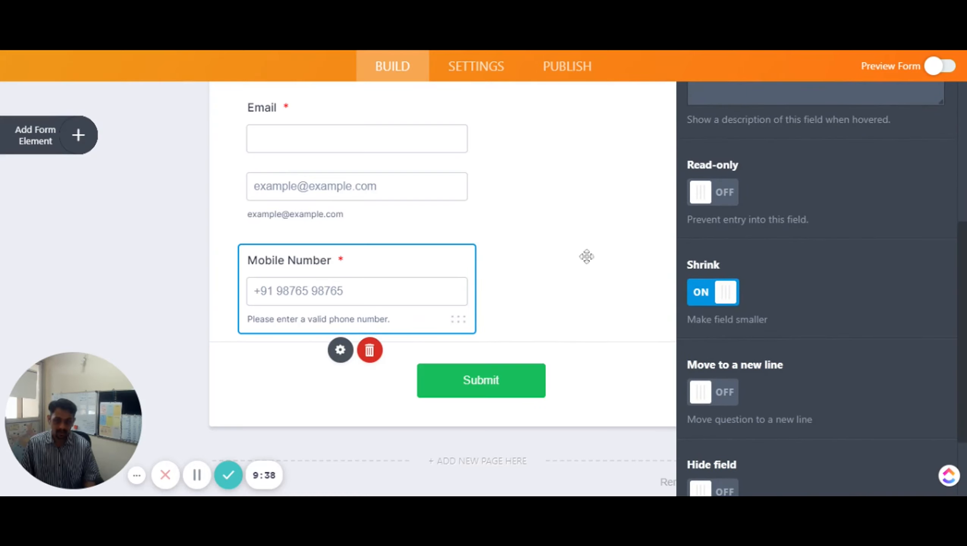
pyautogui.click(703, 297)
pyautogui.scroll(7, 751, 390)
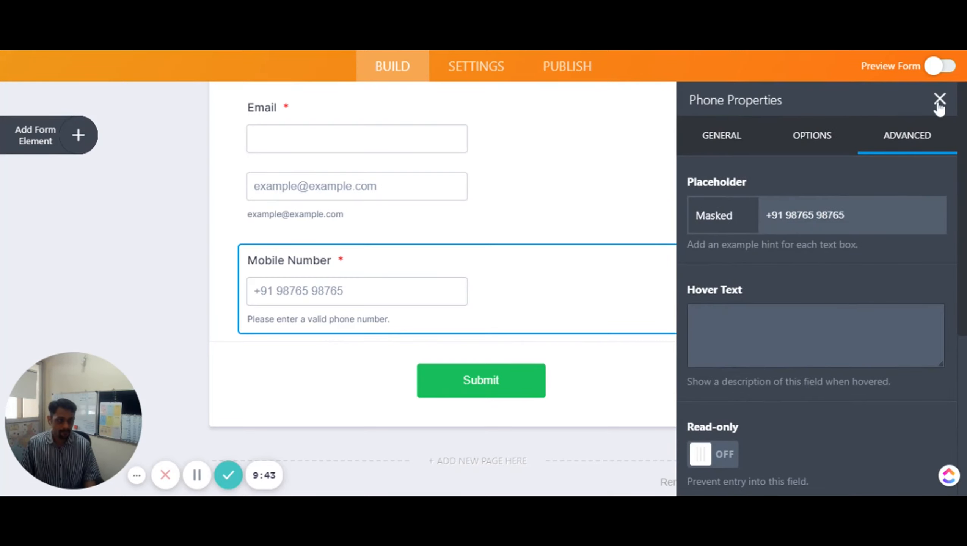
pyautogui.scroll(-5, 873, 294)
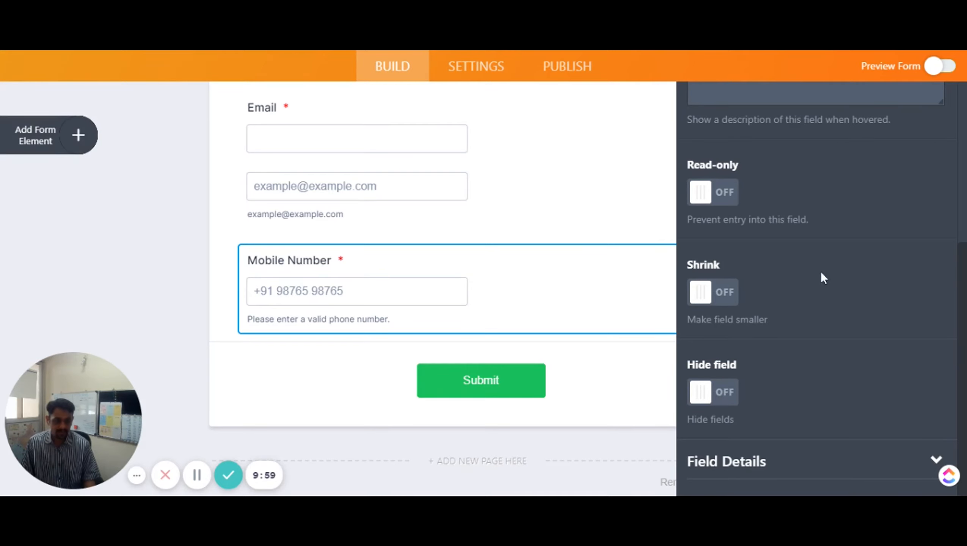
pyautogui.scroll(6, 821, 275)
pyautogui.click(939, 100)
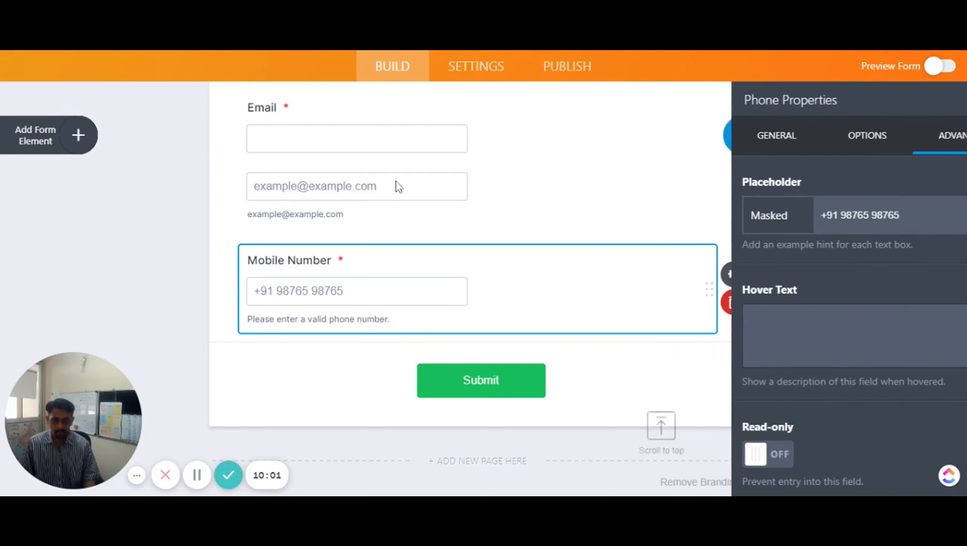
# Add a Number field below Mobile Number from the Form Elements list
pyautogui.click(56, 136)
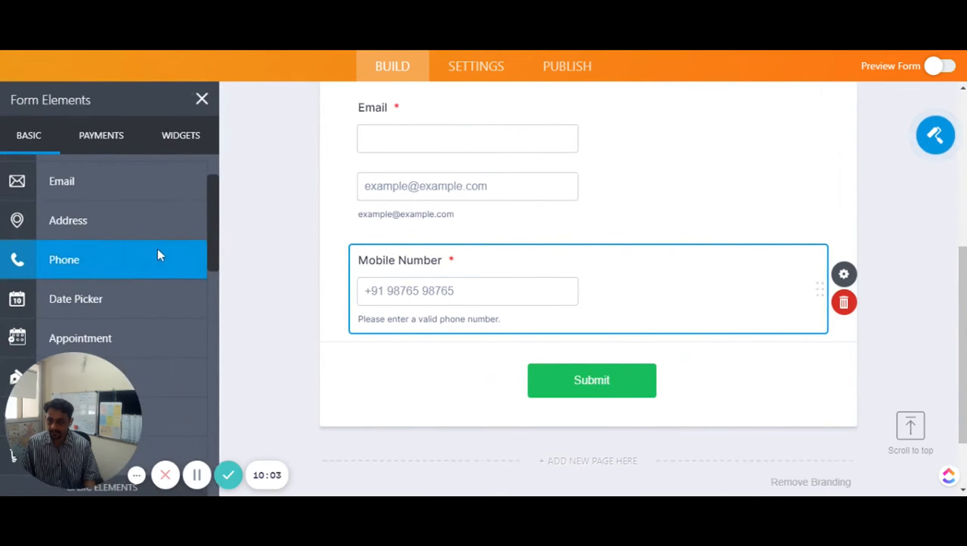
pyautogui.scroll(-4, 144, 294)
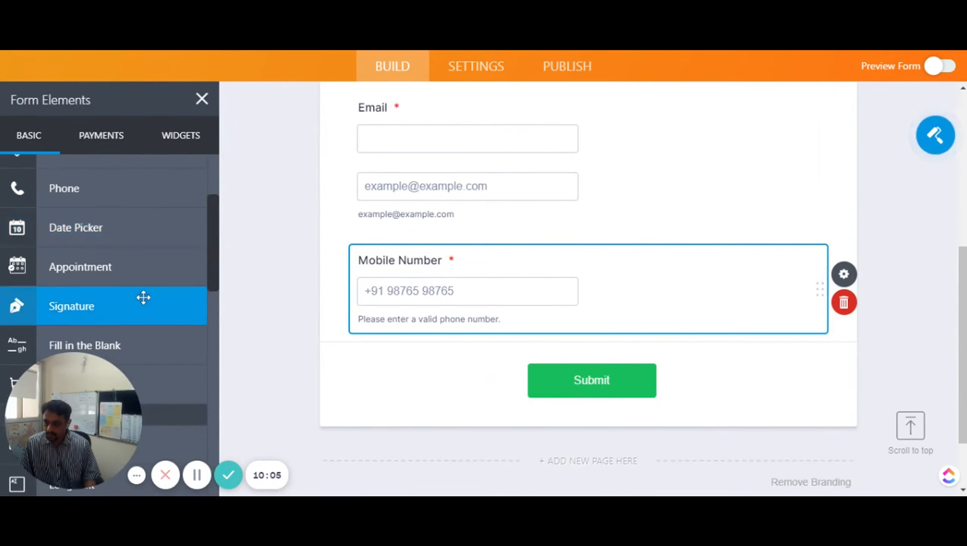
pyautogui.scroll(-4, 143, 297)
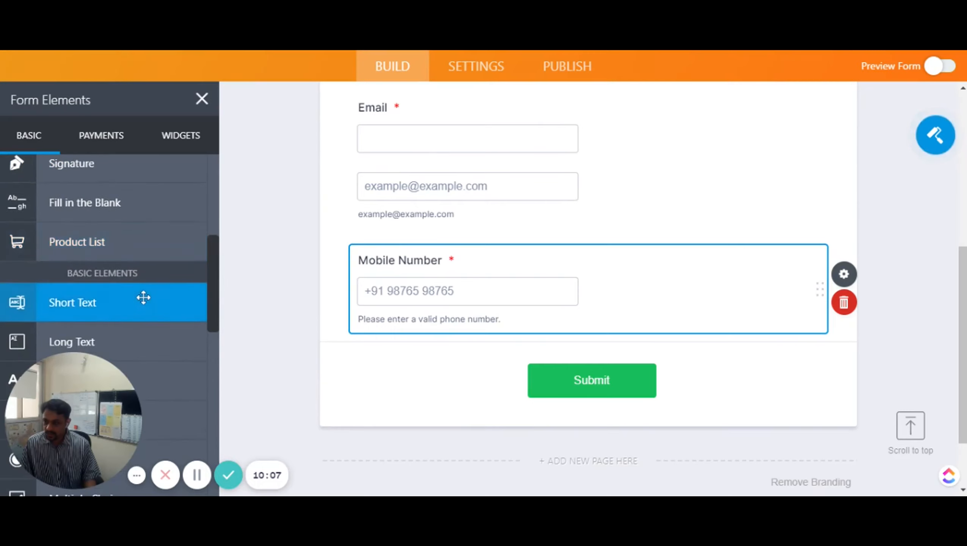
pyautogui.scroll(-5, 144, 297)
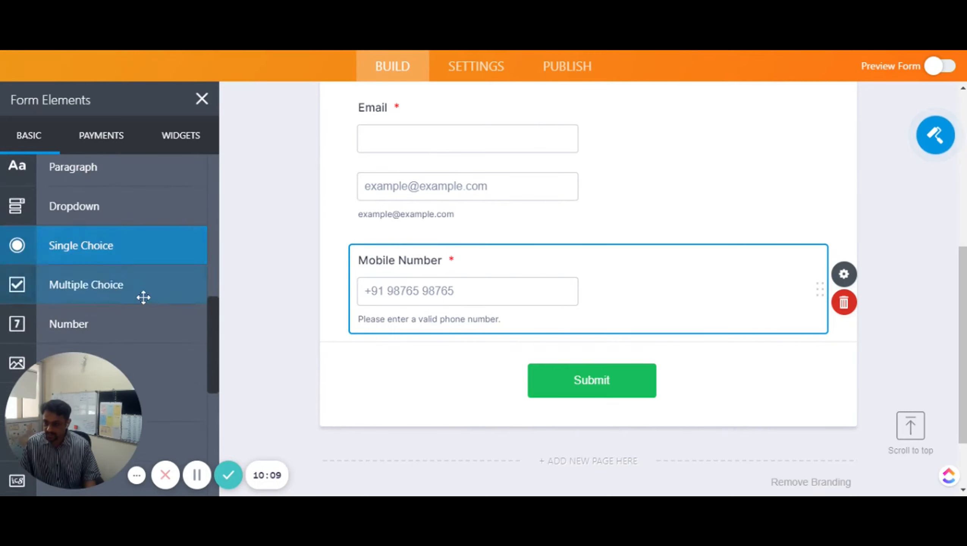
pyautogui.scroll(-2, 144, 297)
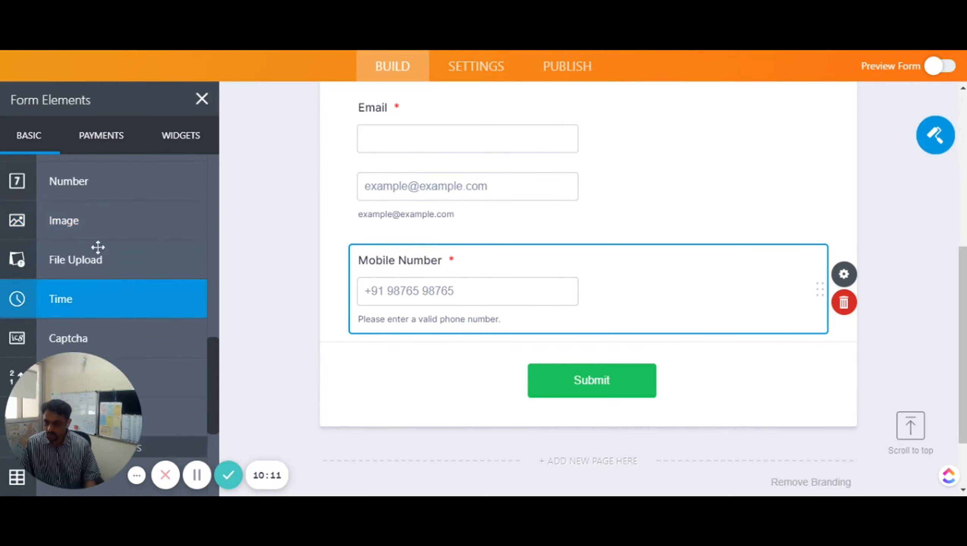
pyautogui.scroll(-4, 94, 253)
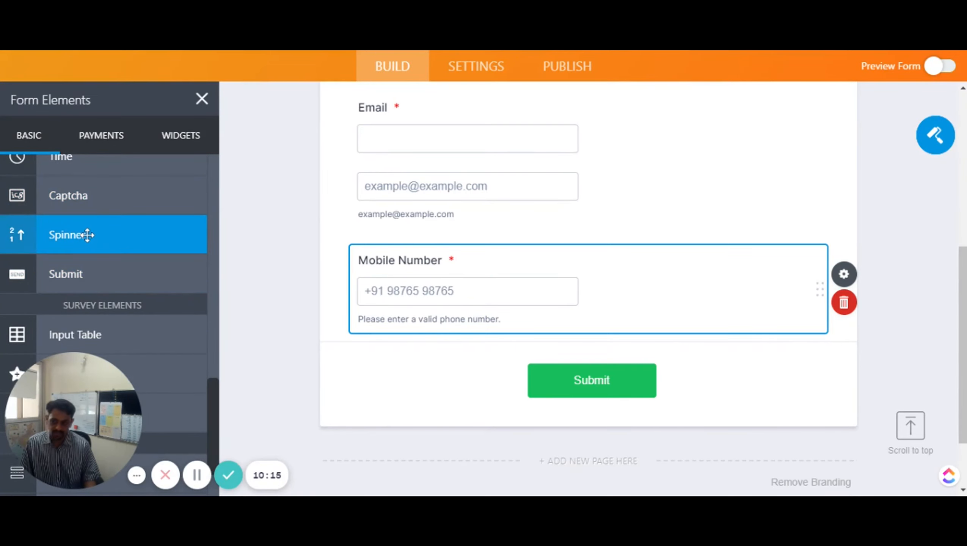
pyautogui.scroll(4, 86, 233)
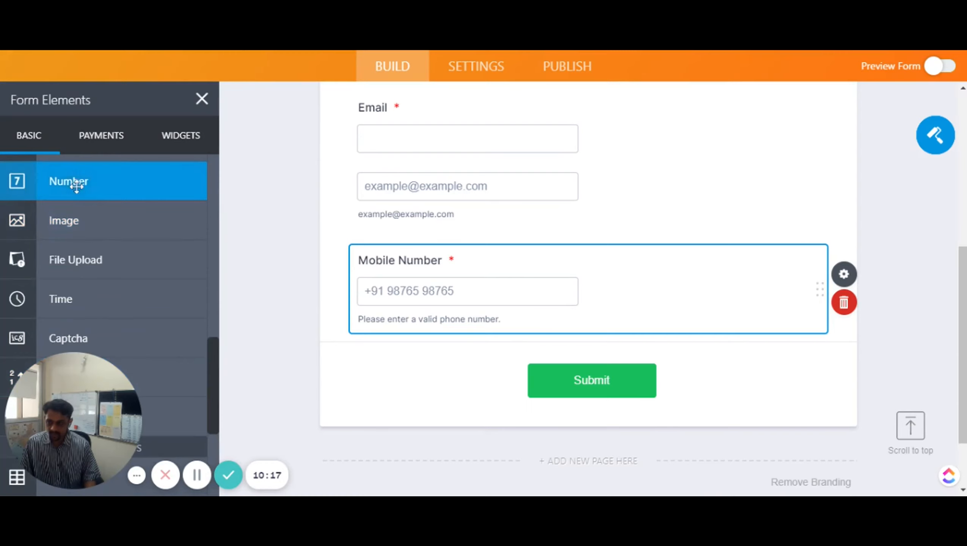
pyautogui.moveTo(76, 181); pyautogui.dragTo(423, 385)
pyautogui.scroll(-2, 472, 384)
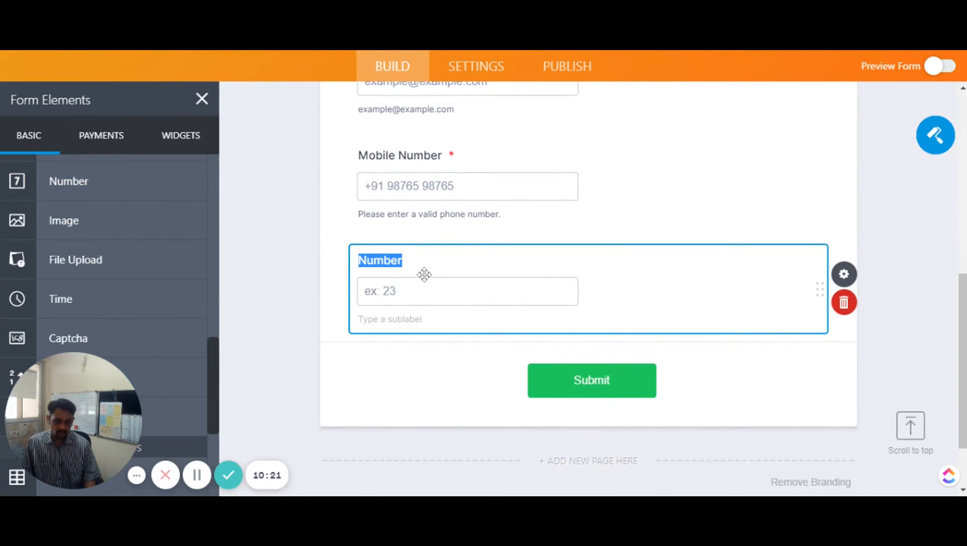
# Label the Number field 'Years of Experience' and make it required
pyautogui.click(840, 275)
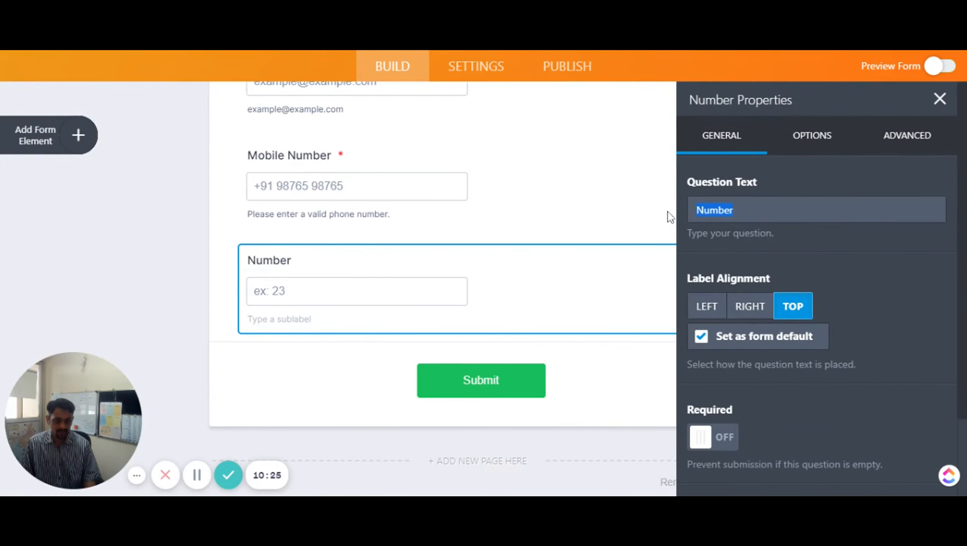
pyautogui.write('Years ')
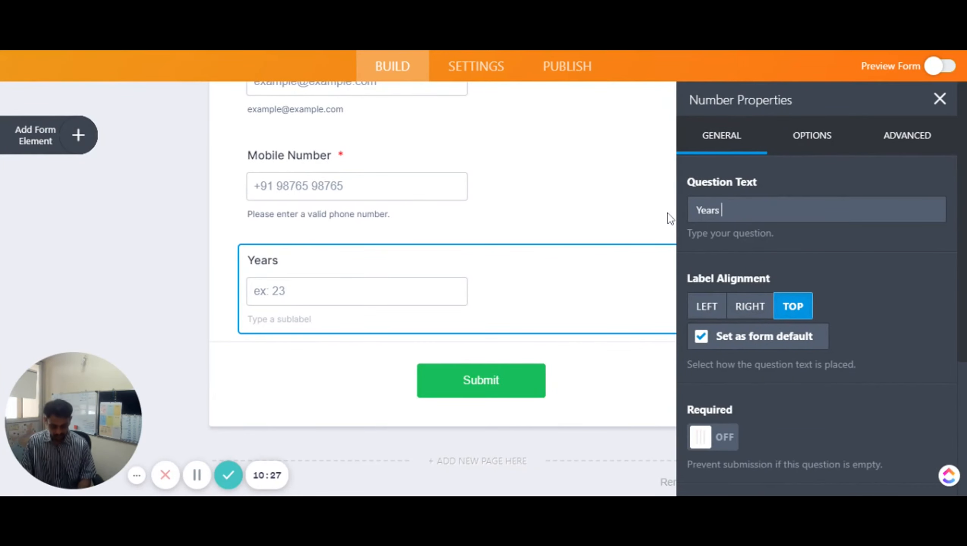
pyautogui.write('of Experience')
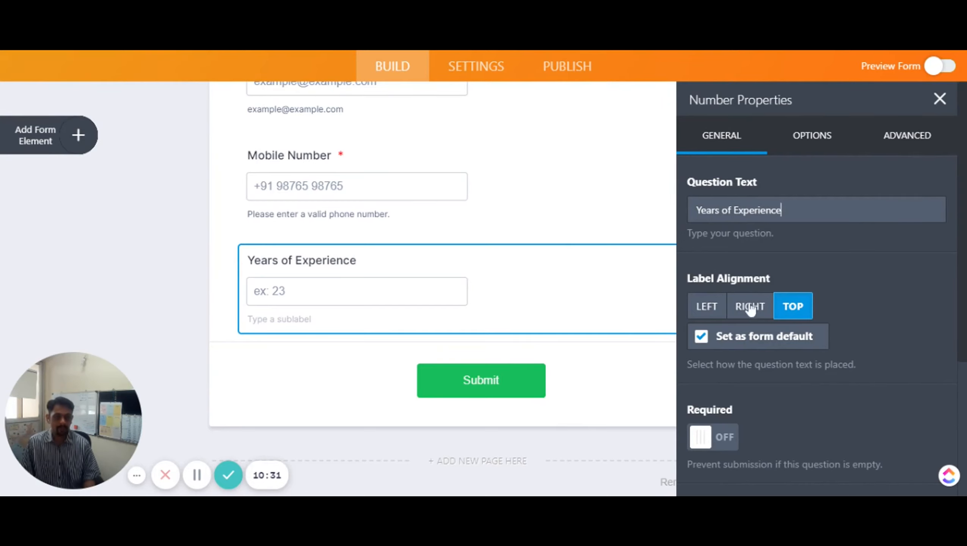
pyautogui.scroll(-2, 789, 386)
pyautogui.click(712, 365)
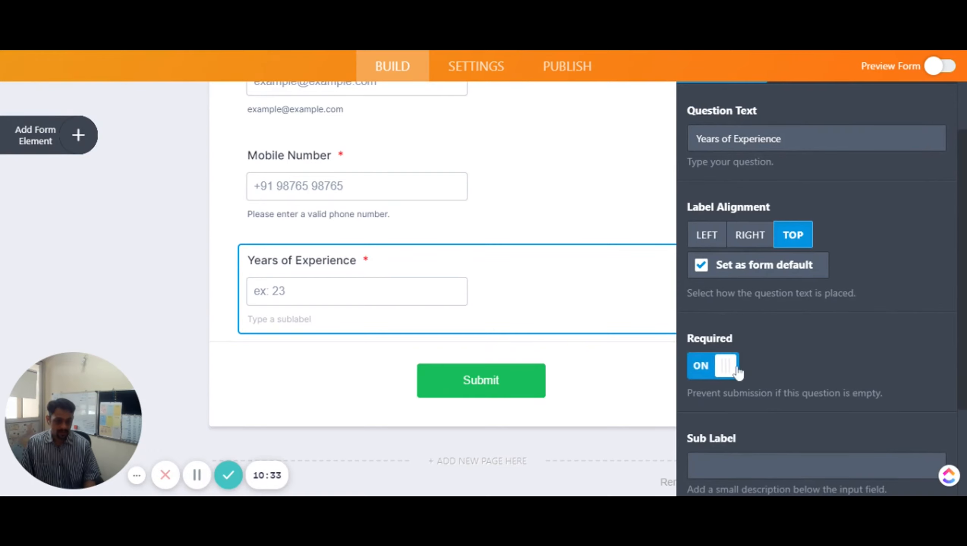
pyautogui.scroll(-4, 787, 345)
pyautogui.scroll(6, 787, 345)
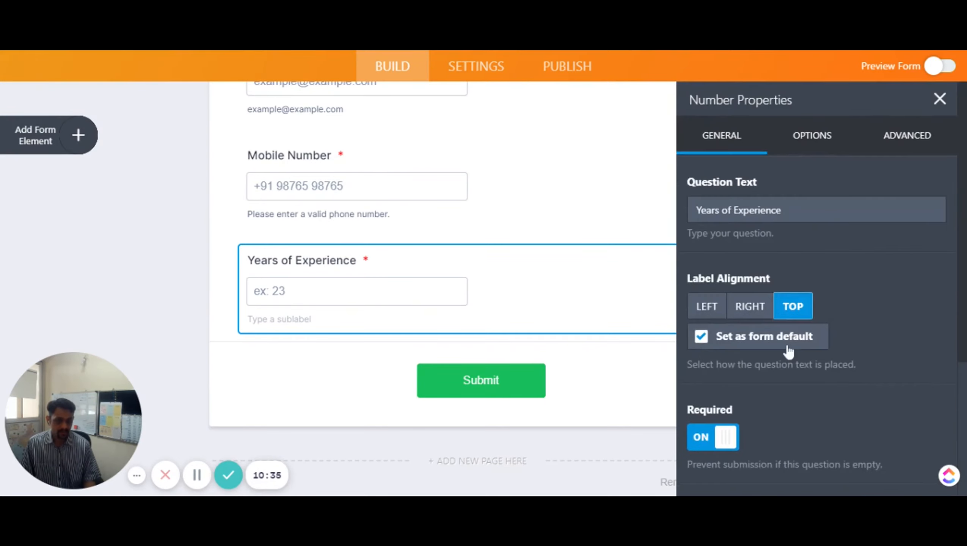
pyautogui.click(814, 136)
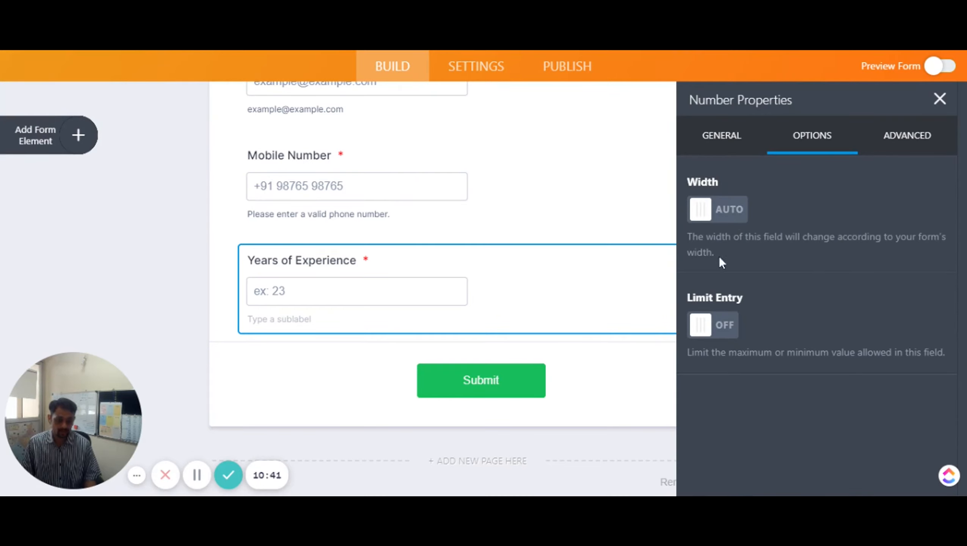
# Keep the width automatic and limit Years of Experience entries to between 0 and 20
pyautogui.click(733, 220)
pyautogui.click(718, 213)
pyautogui.click(740, 216)
pyautogui.click(702, 215)
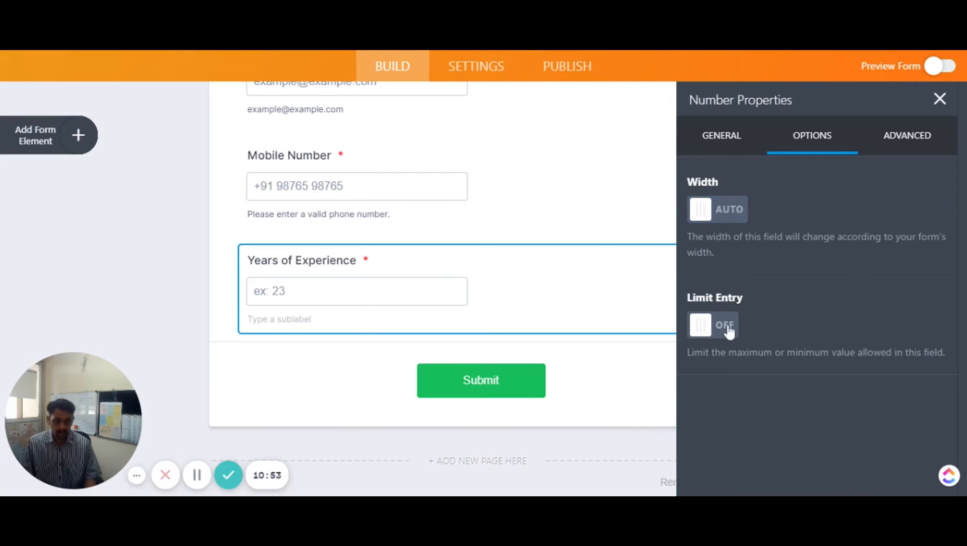
pyautogui.click(729, 331)
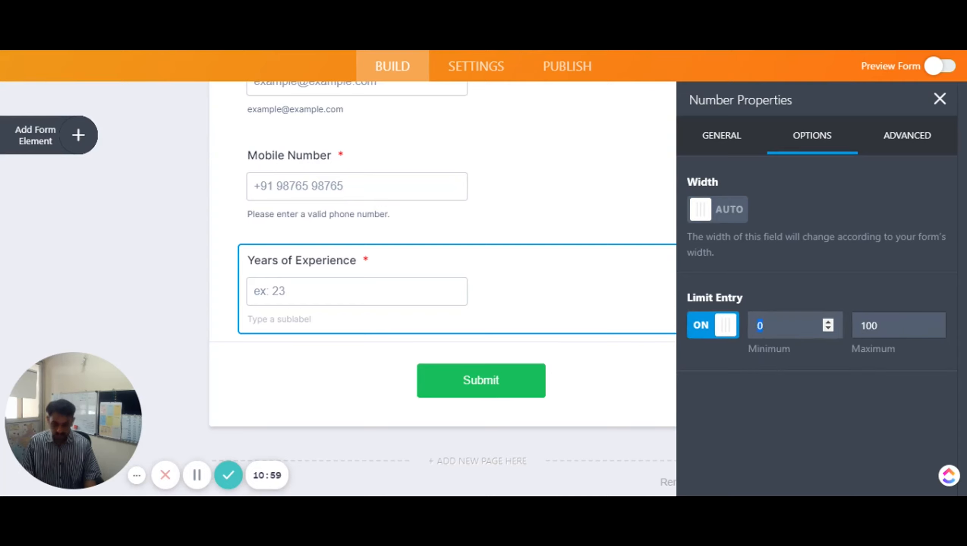
pyautogui.write('2')
pyautogui.press('Tab')
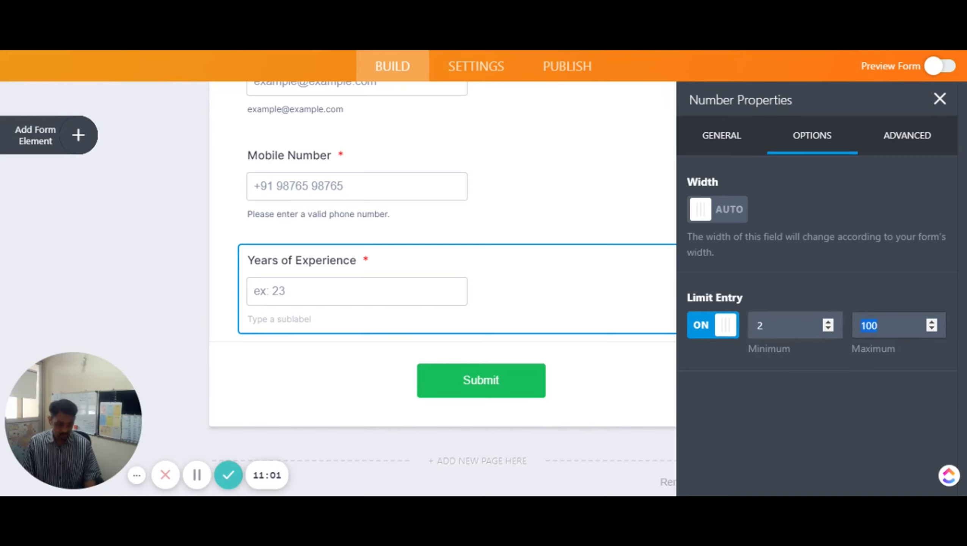
pyautogui.write('8')
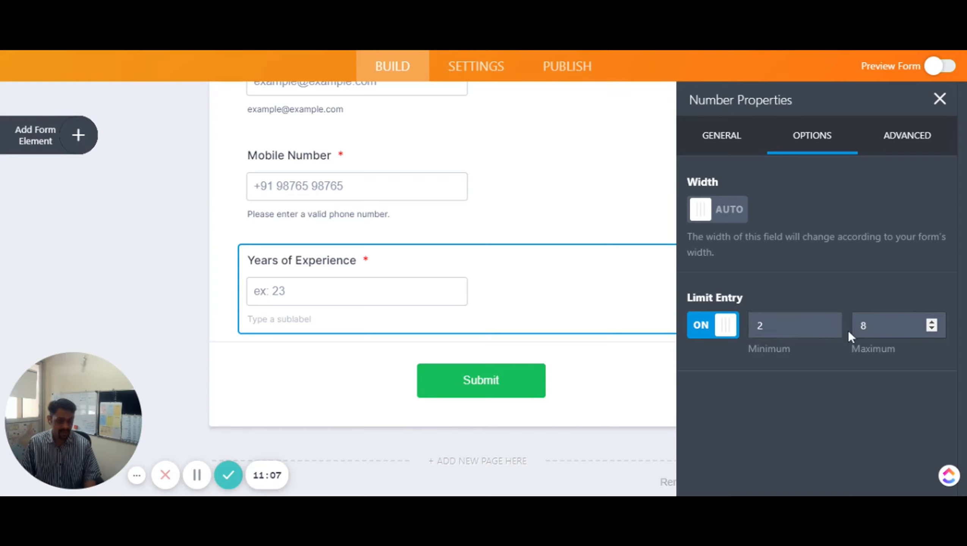
pyautogui.moveTo(768, 325); pyautogui.dragTo(721, 322)
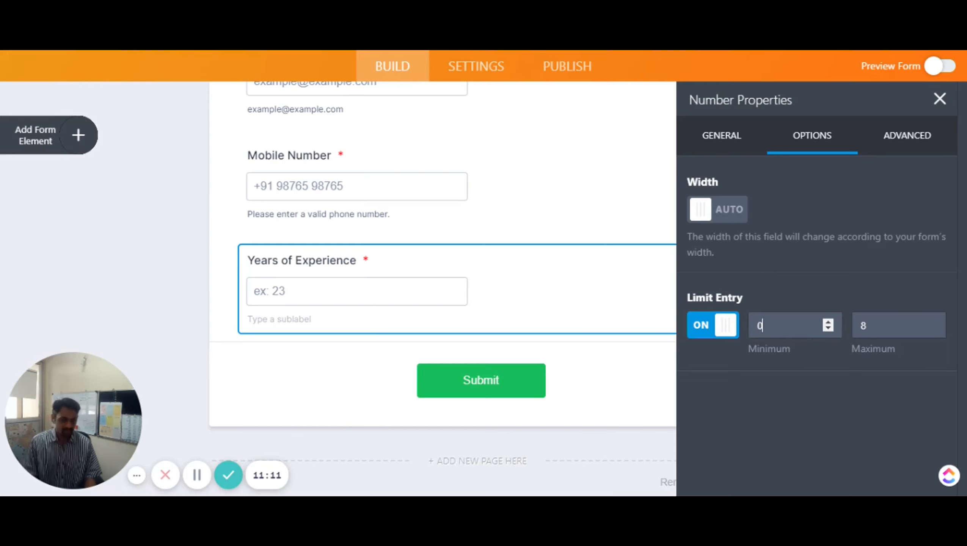
pyautogui.write('0')
pyautogui.press('Tab')
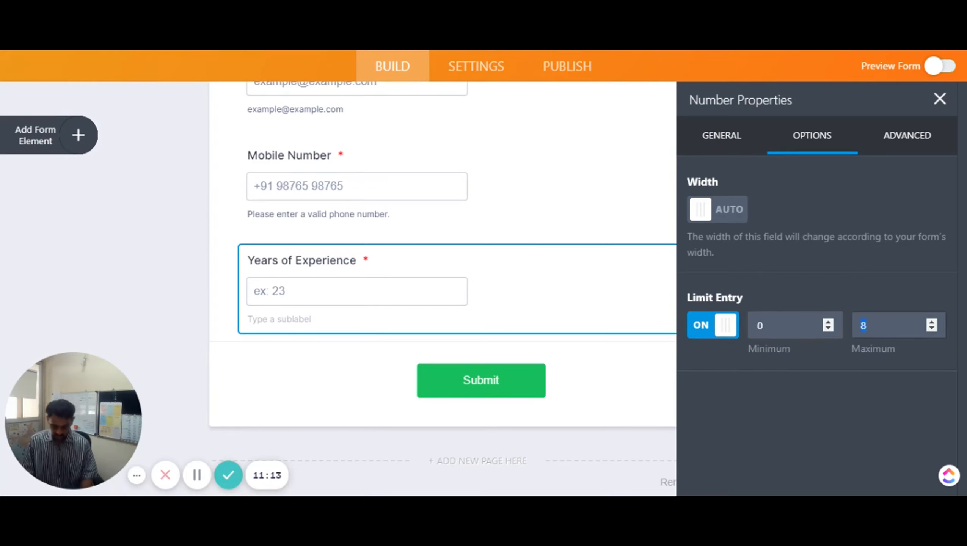
pyautogui.click(848, 370)
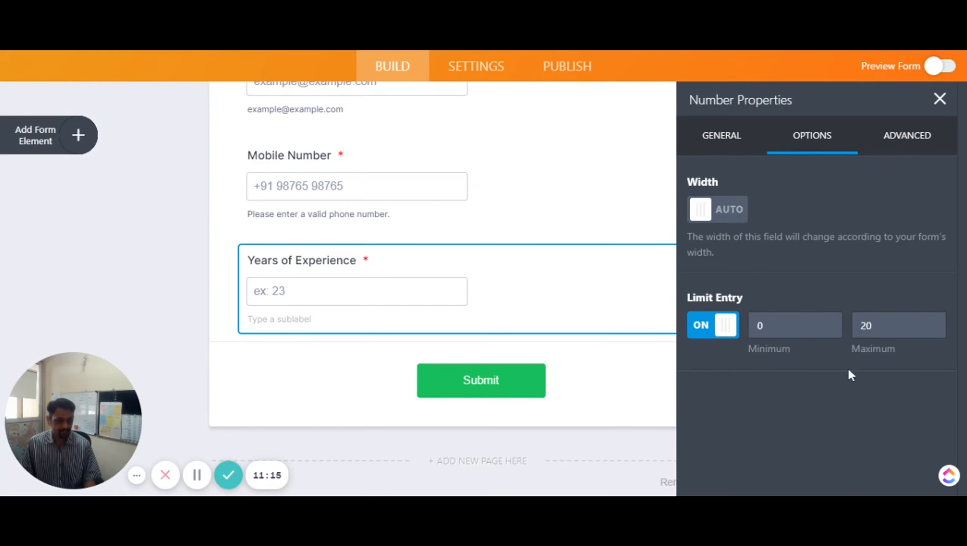
# In Advanced settings, try a default value of 3, then clear it again
pyautogui.click(890, 147)
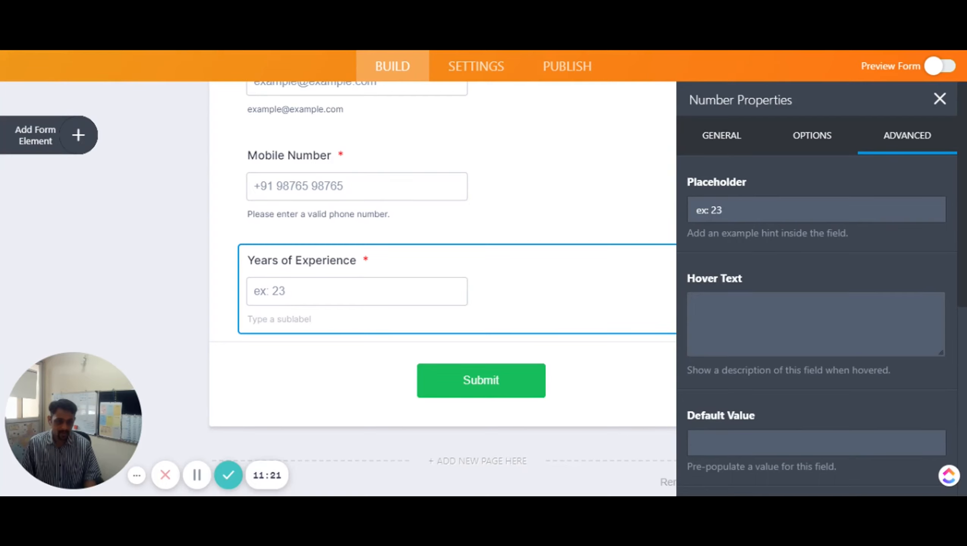
pyautogui.click(816, 324)
pyautogui.scroll(-5, 816, 325)
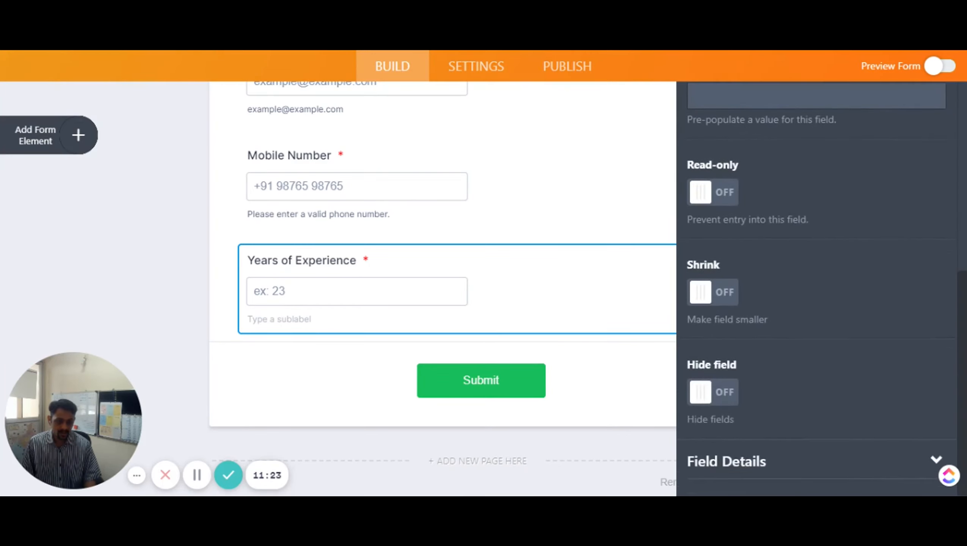
pyautogui.scroll(2, 754, 296)
pyautogui.scroll(-2, 754, 296)
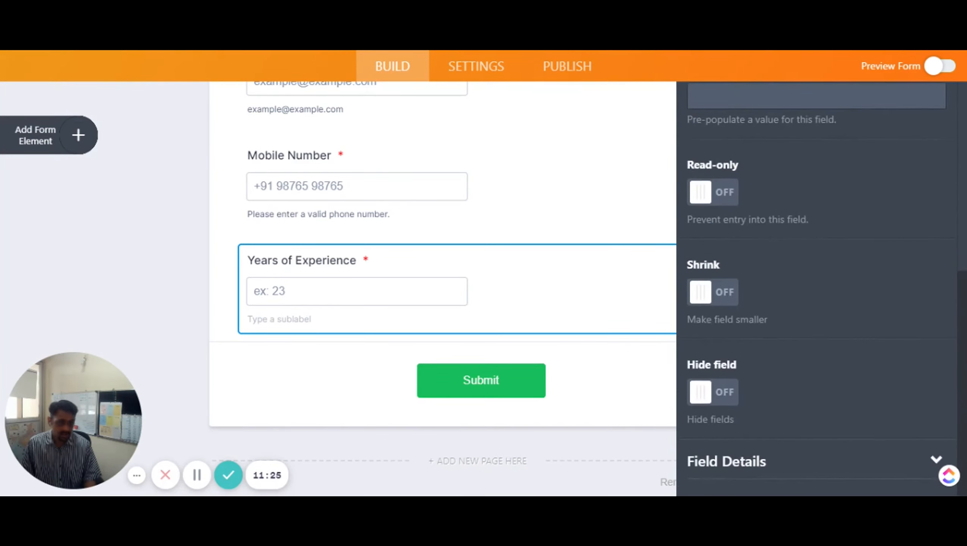
pyautogui.click(754, 96)
pyautogui.write('3')
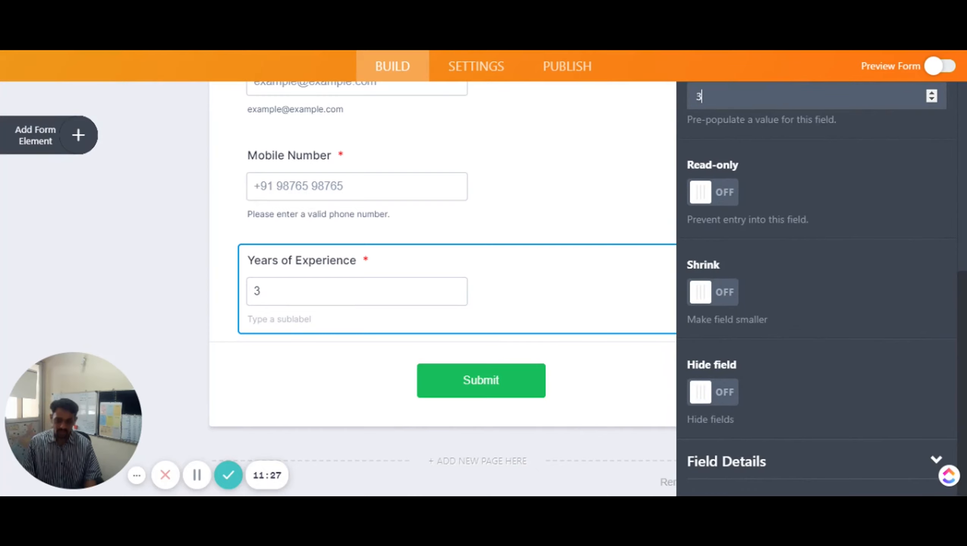
pyautogui.press('BackSpace')
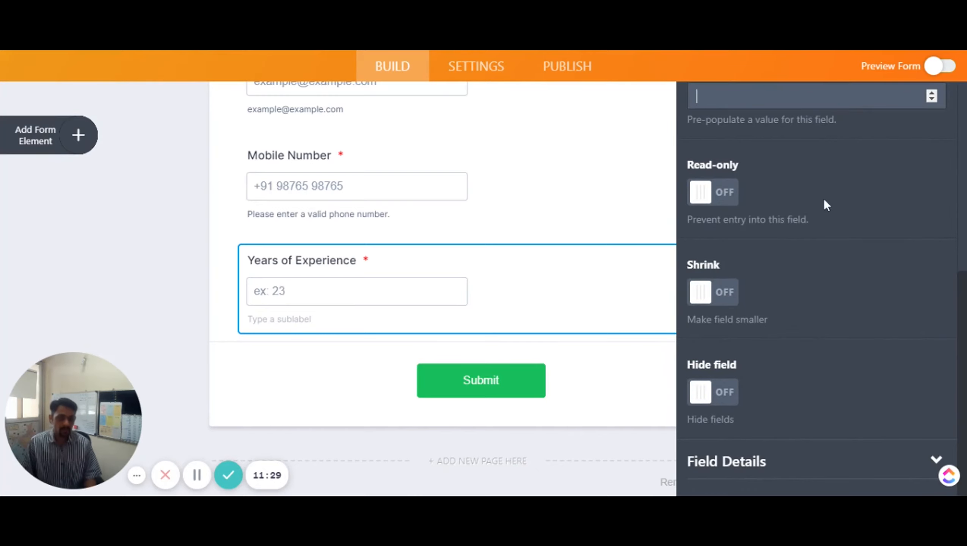
# Keep Years of Experience at full width and close its settings
pyautogui.click(726, 294)
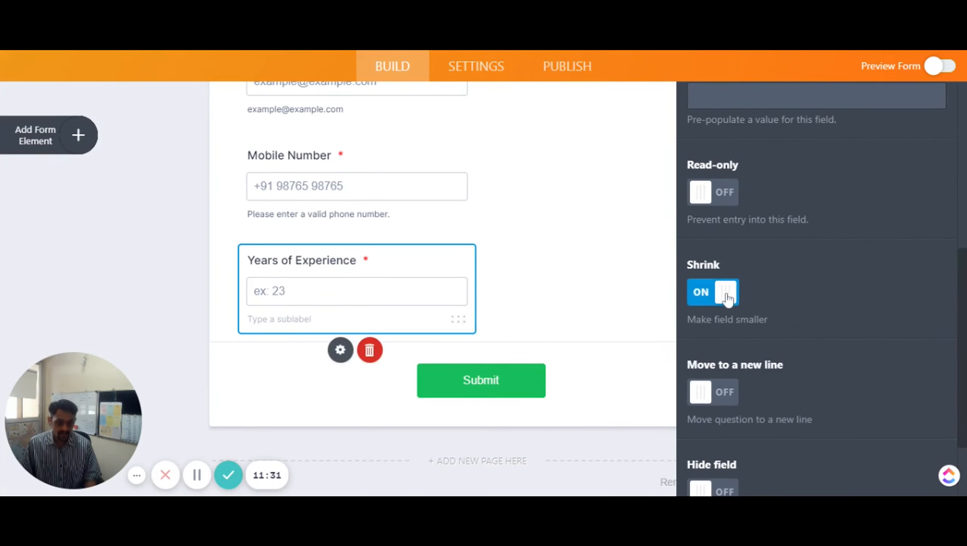
pyautogui.click(728, 298)
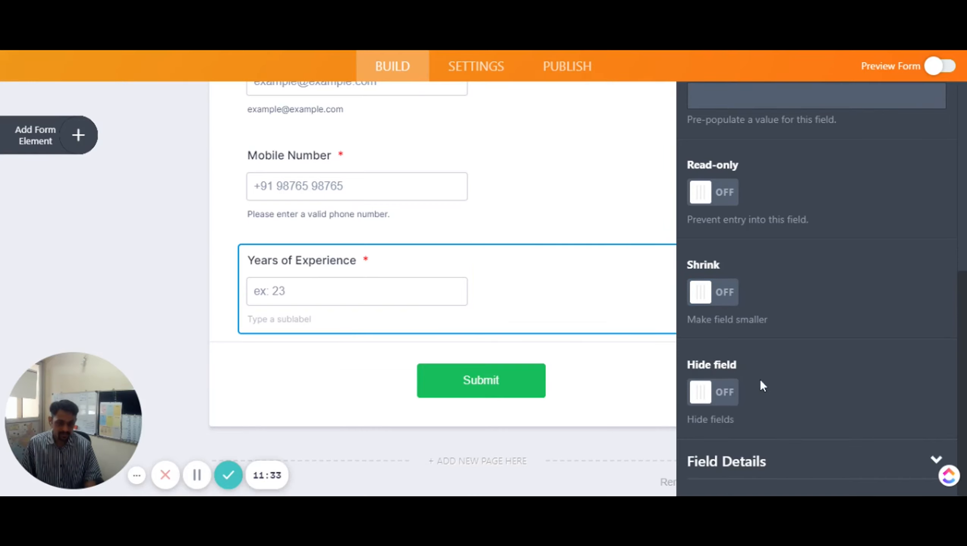
pyautogui.scroll(8, 823, 290)
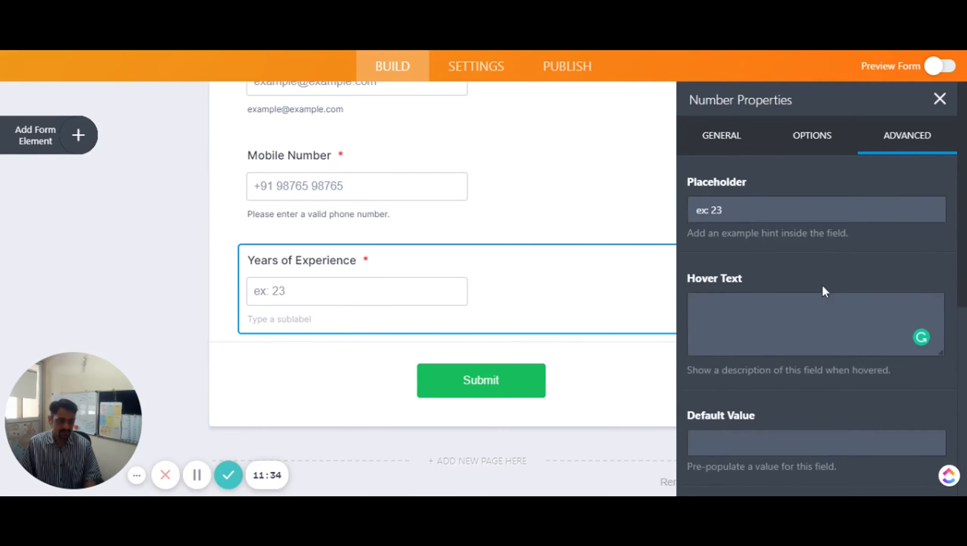
pyautogui.click(939, 102)
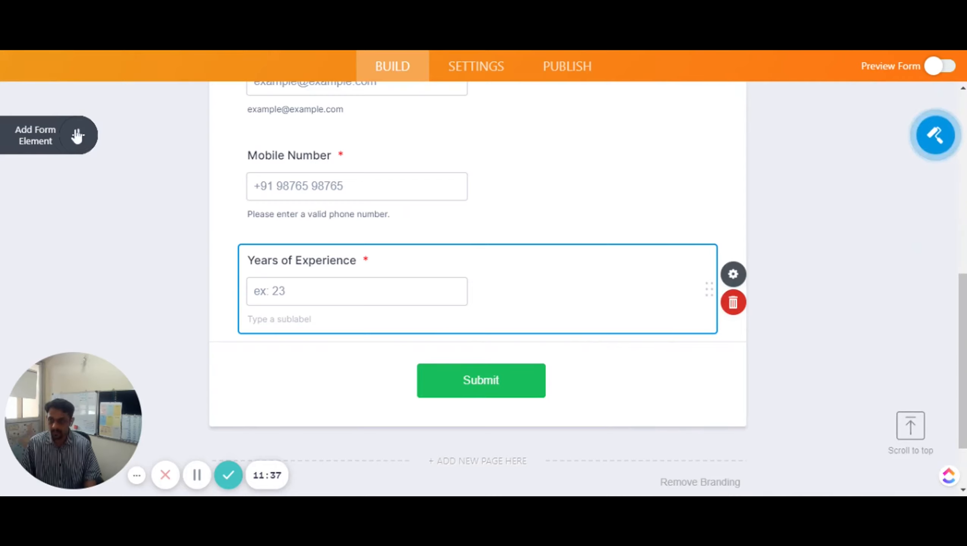
pyautogui.click(77, 135)
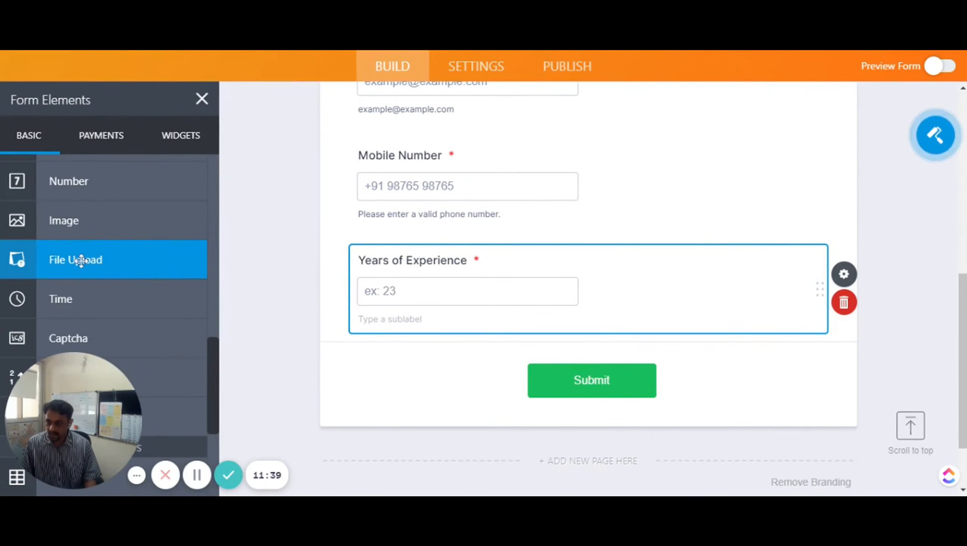
# Place a File Upload field below Years of Experience, labelled 'Upload your resume'
pyautogui.moveTo(81, 261); pyautogui.dragTo(447, 367)
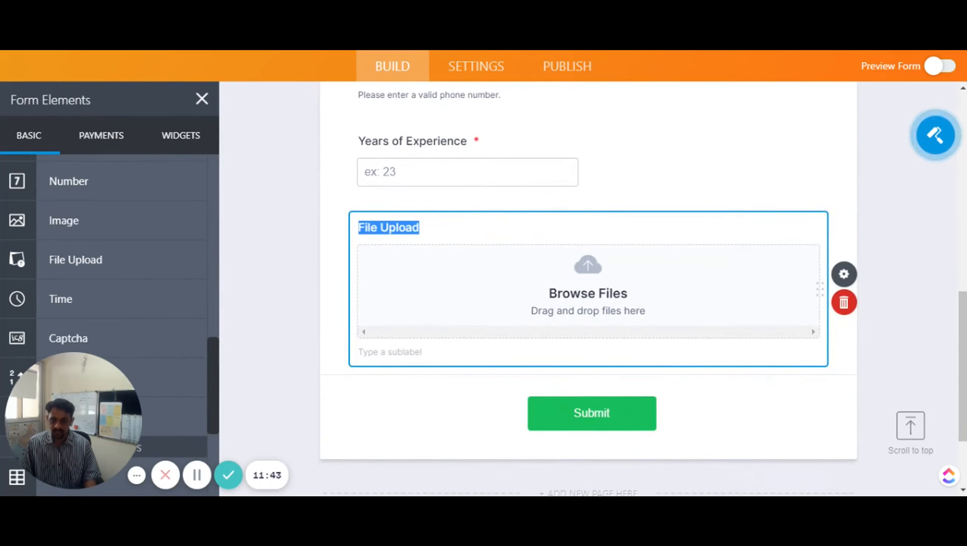
pyautogui.doubleClick(400, 228)
pyautogui.click(378, 227)
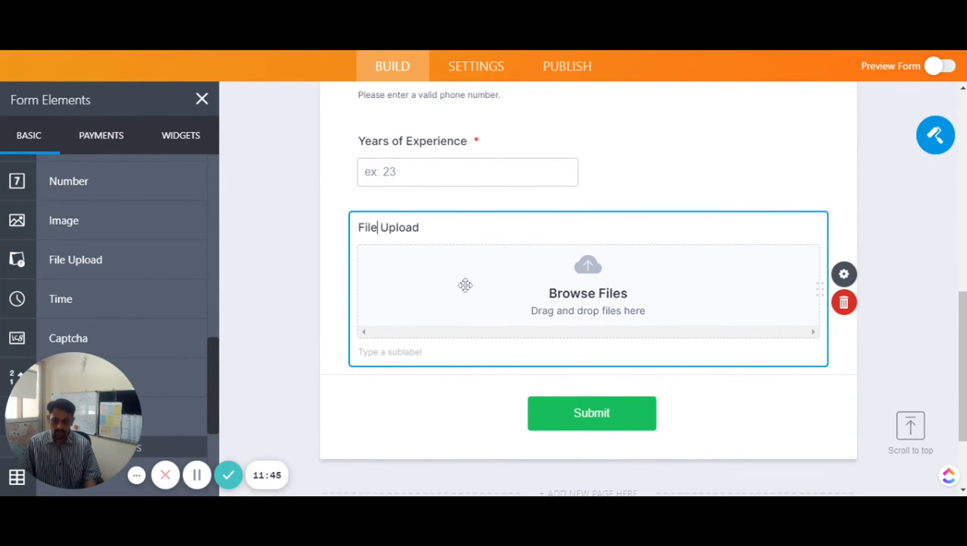
pyautogui.press('BackSpace')
pyautogui.press('BackSpace')
pyautogui.press('BackSpace')
pyautogui.press('BackSpace')
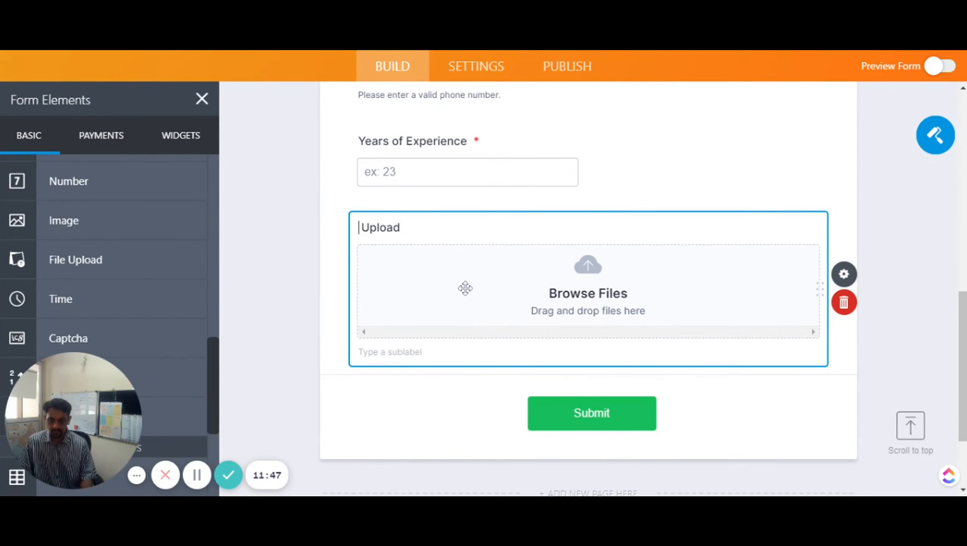
pyautogui.press('Delete')
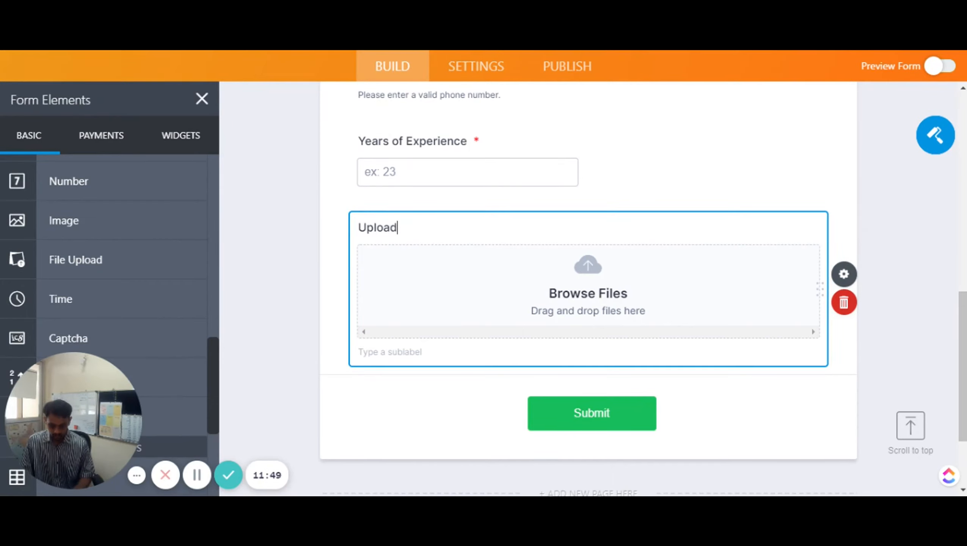
pyautogui.write('your resume')
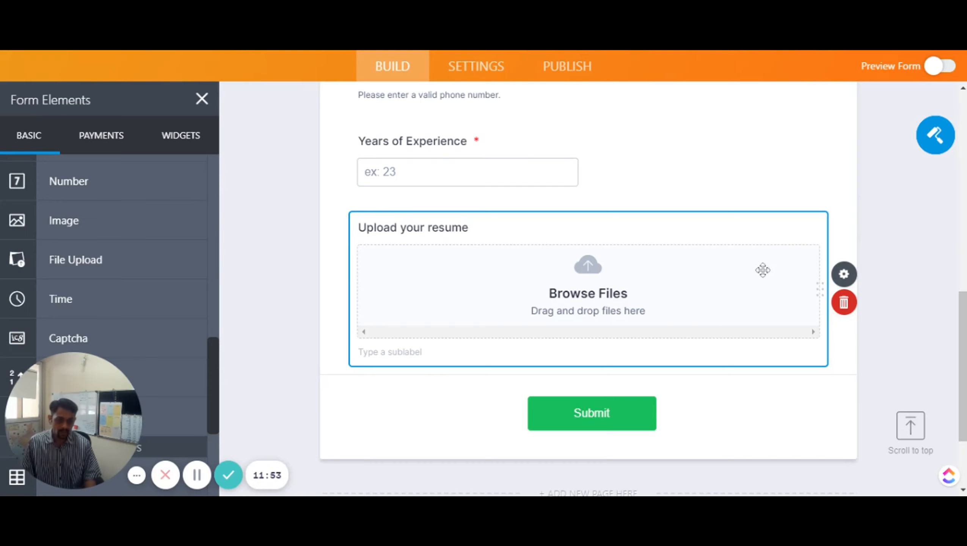
pyautogui.click(825, 279)
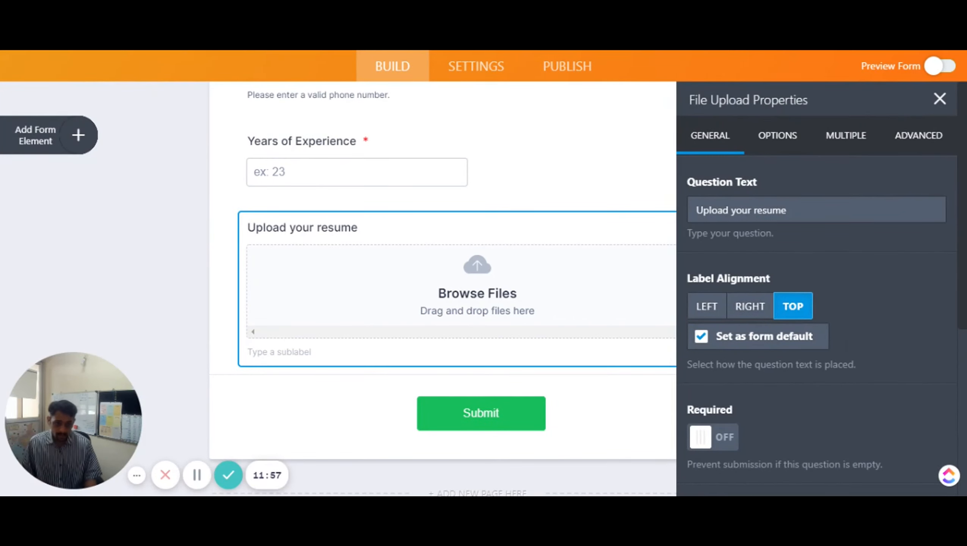
# Make the resume upload required with a 5000 KB maximum file size
pyautogui.click(729, 440)
pyautogui.scroll(-5, 785, 406)
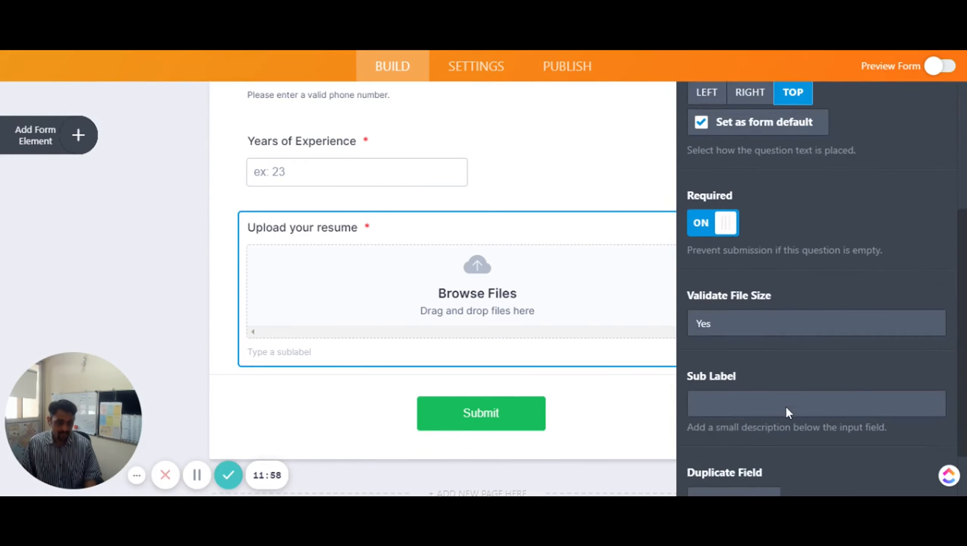
pyautogui.scroll(-1, 785, 406)
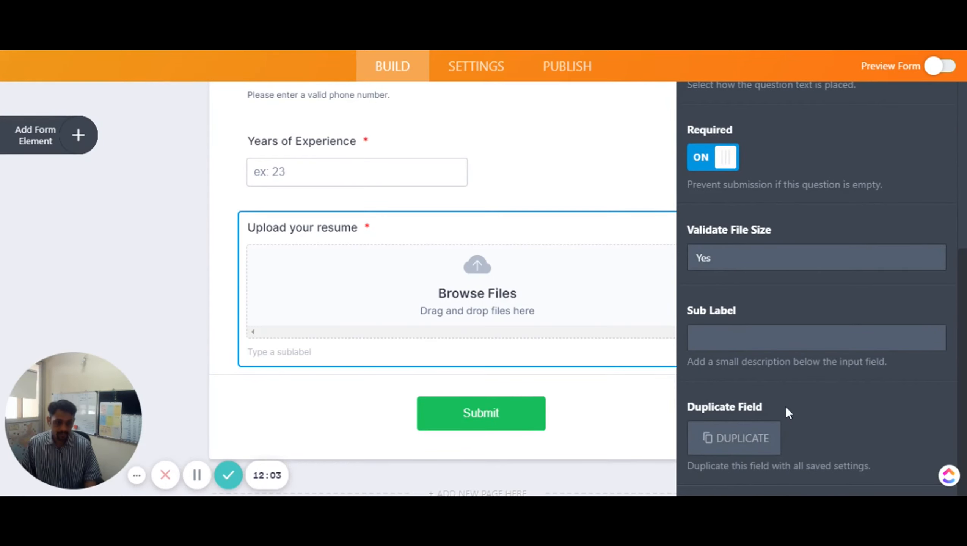
pyautogui.scroll(6, 775, 288)
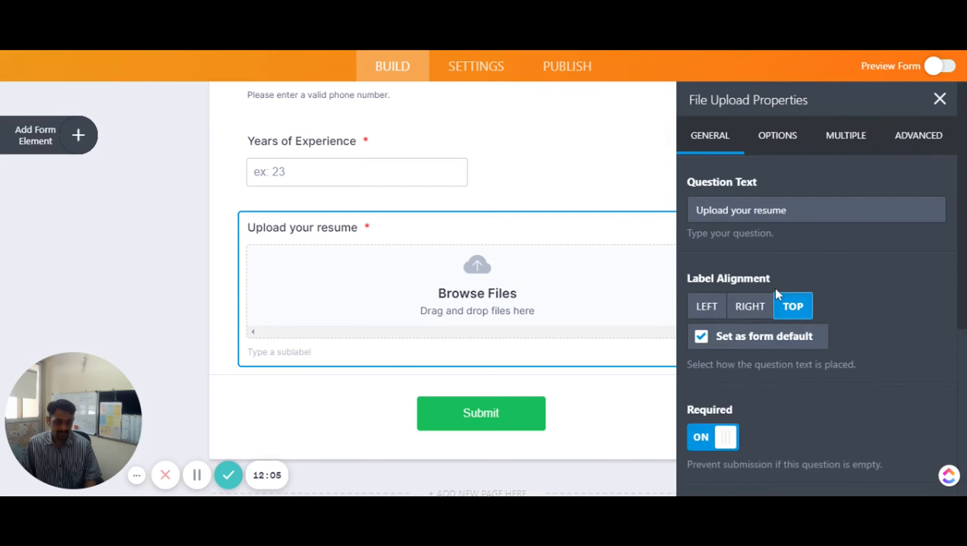
pyautogui.click(776, 144)
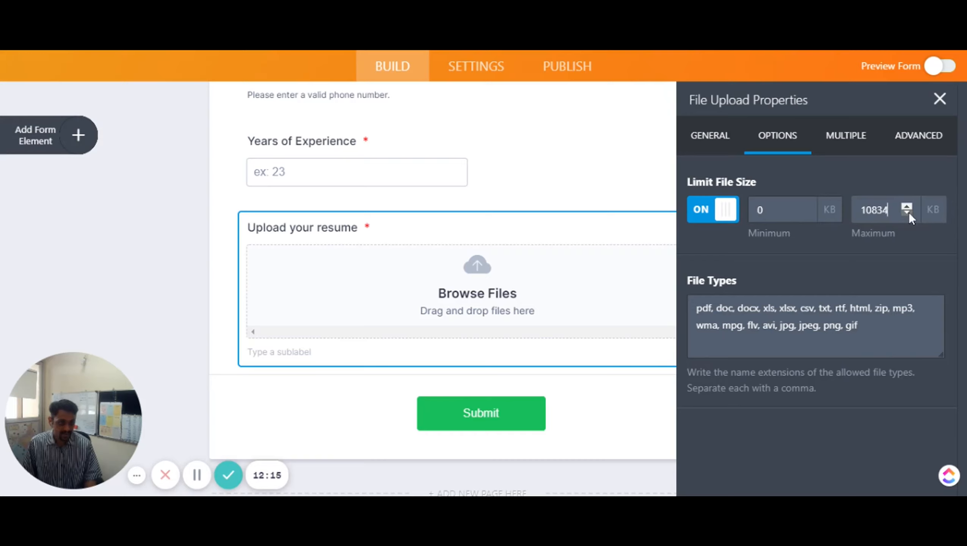
pyautogui.moveTo(909, 212); pyautogui.dragTo(843, 211)
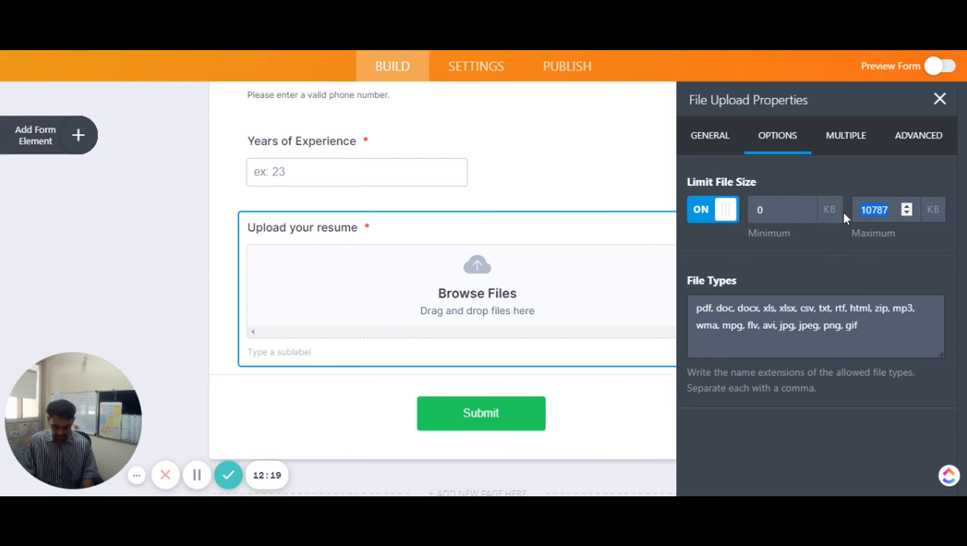
pyautogui.write('5000')
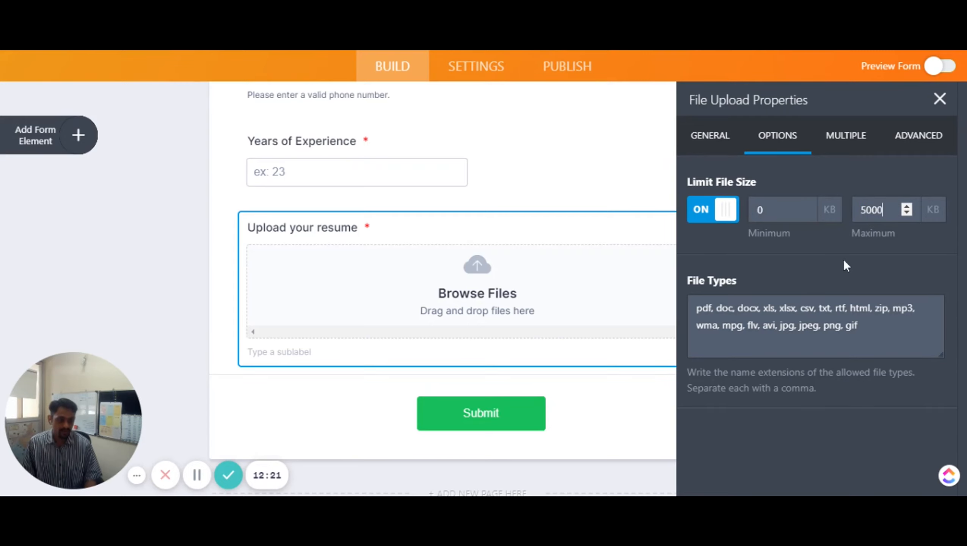
pyautogui.click(840, 270)
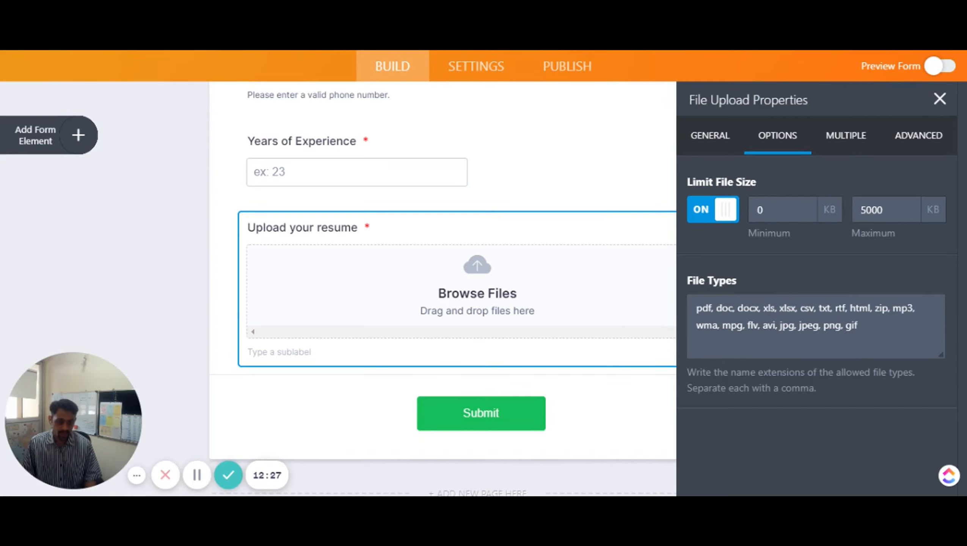
# Restrict the allowed file types to pdf only
pyautogui.click(722, 308)
pyautogui.press('Left')
pyautogui.hotkey('shift', 'Right')
pyautogui.hotkey('shift', 'Right')
pyautogui.hotkey('shift', 'Right')
pyautogui.hotkey('shift', 'Right')
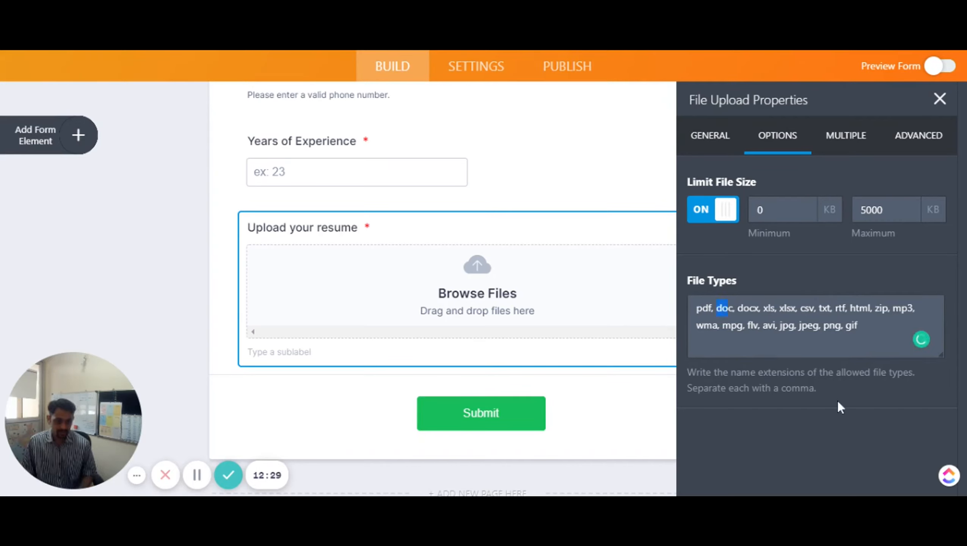
pyautogui.hotkey('shift', 'Right')
pyautogui.hotkey('shift', 'Right')
pyautogui.hotkey('shift', 'Right')
pyautogui.hotkey('shift', 'Right')
pyautogui.hotkey('shift', 'Right')
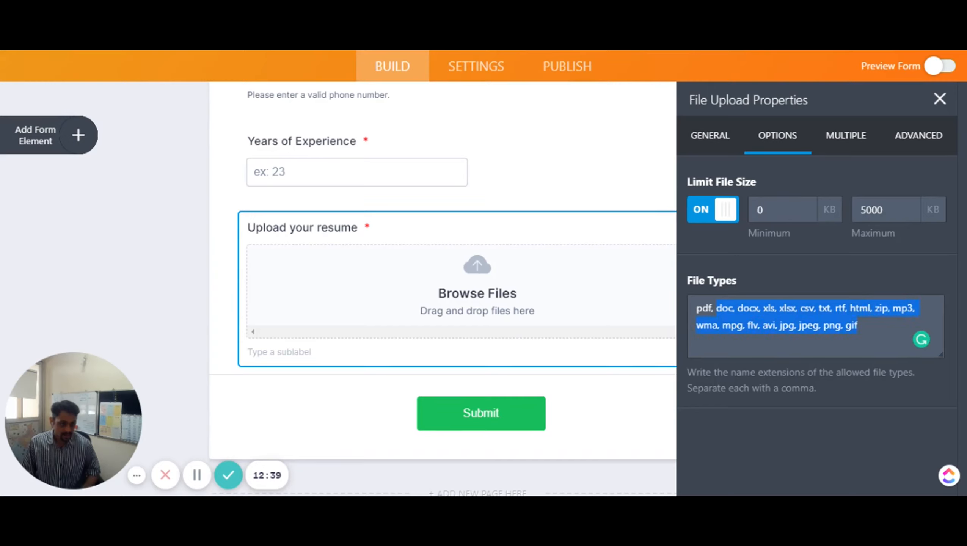
pyautogui.press('BackSpace')
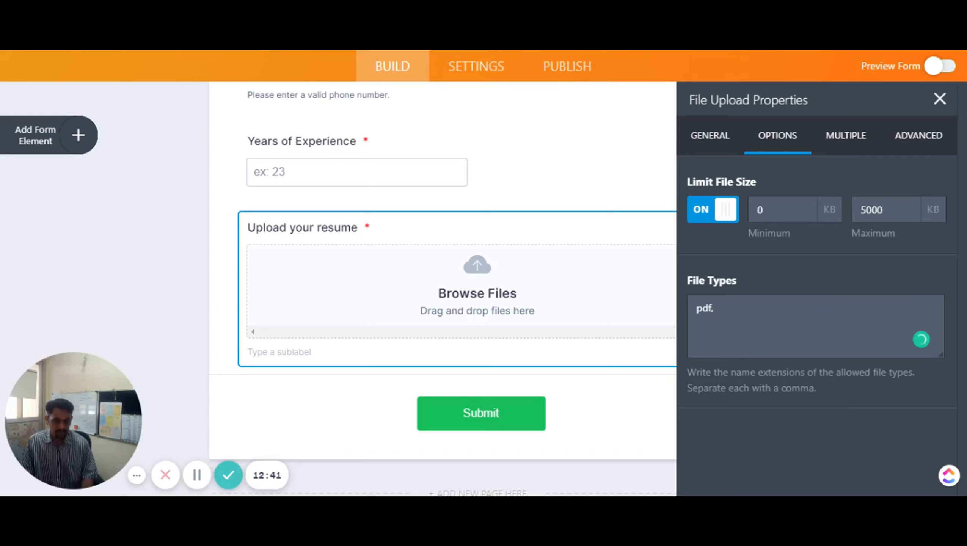
pyautogui.press('BackSpace')
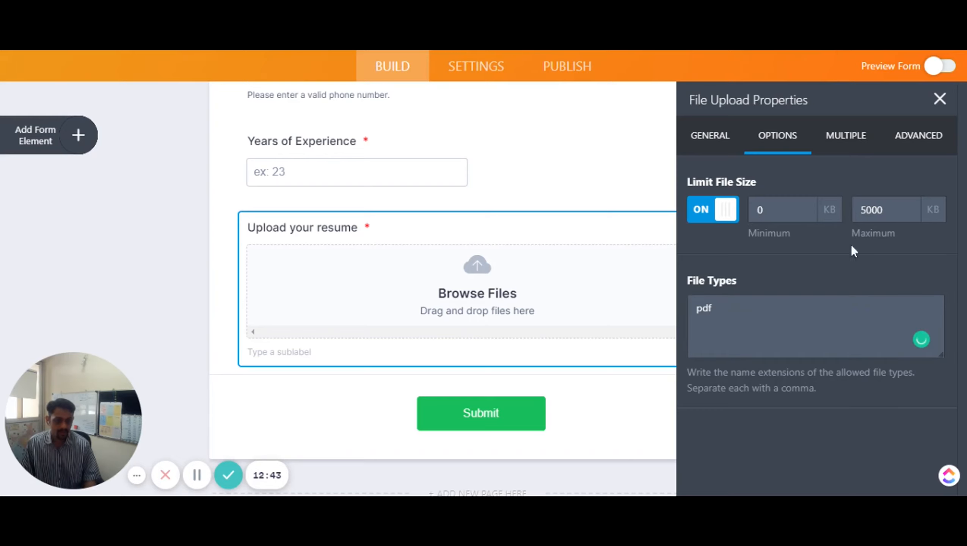
pyautogui.click(859, 134)
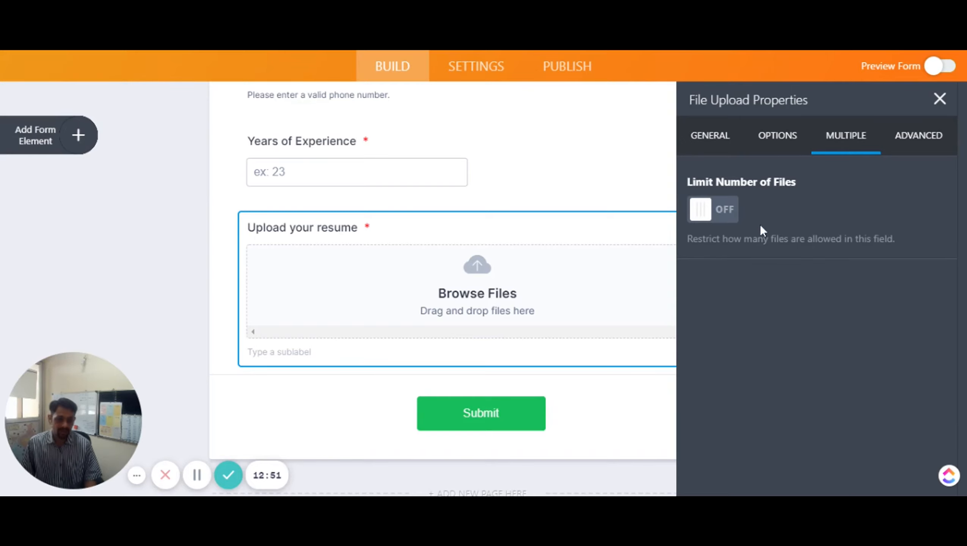
# Try the Simple Yellow button style, revert to None, and close the upload settings
pyautogui.click(917, 136)
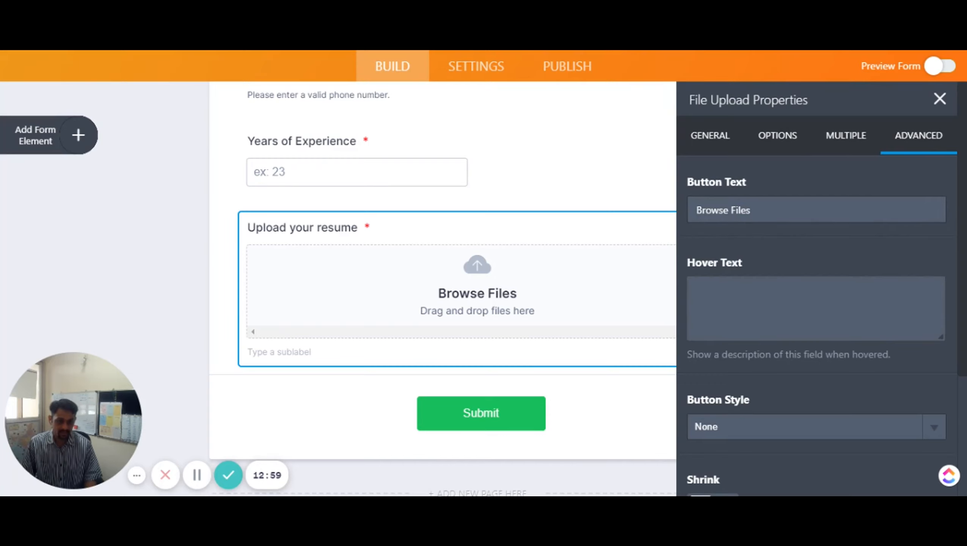
pyautogui.scroll(-2, 764, 370)
pyautogui.scroll(-2, 763, 366)
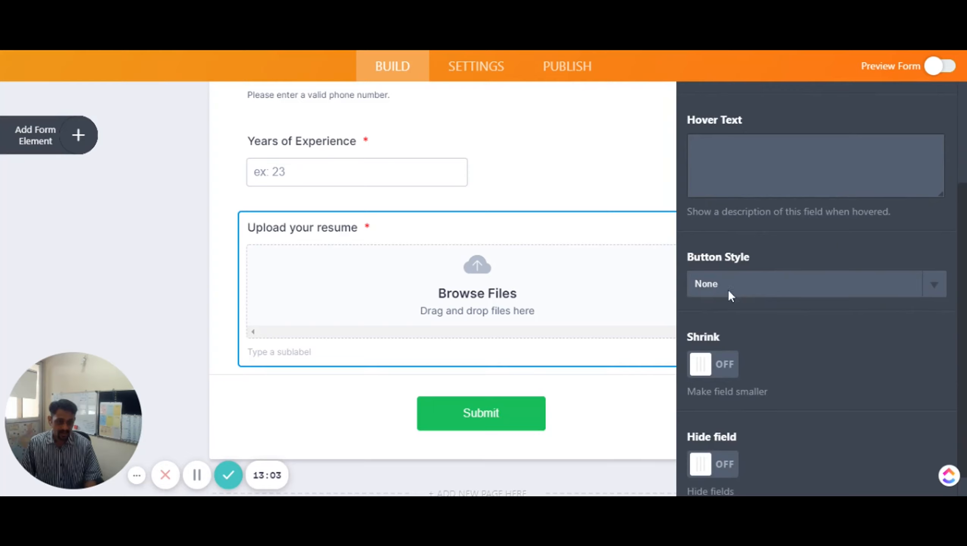
pyautogui.click(727, 272)
pyautogui.click(718, 172)
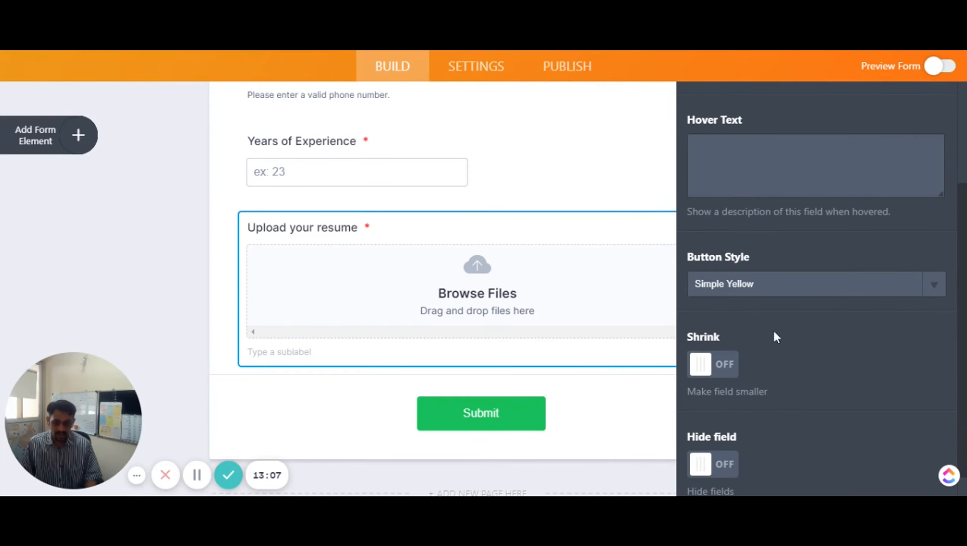
pyautogui.click(746, 272)
pyautogui.click(726, 103)
pyautogui.scroll(-1, 829, 390)
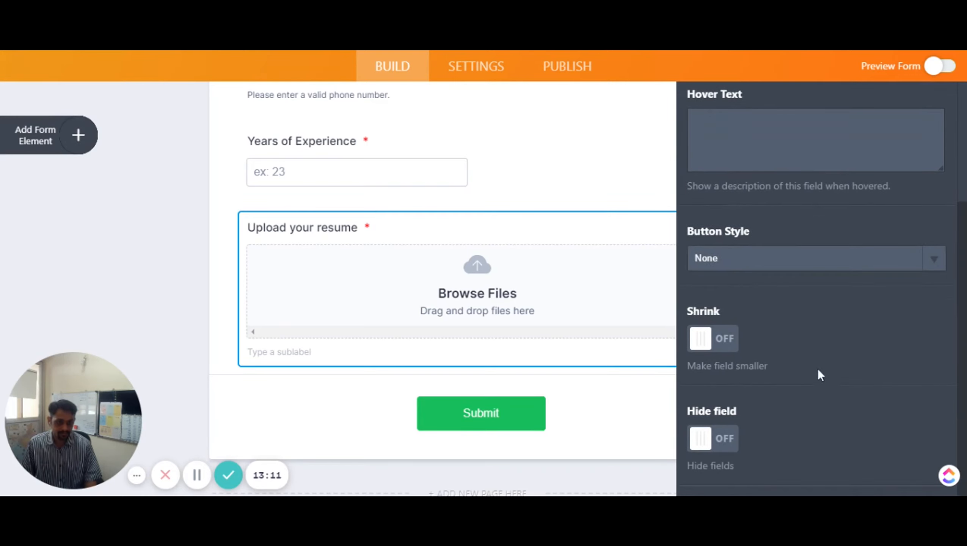
pyautogui.scroll(4, 819, 378)
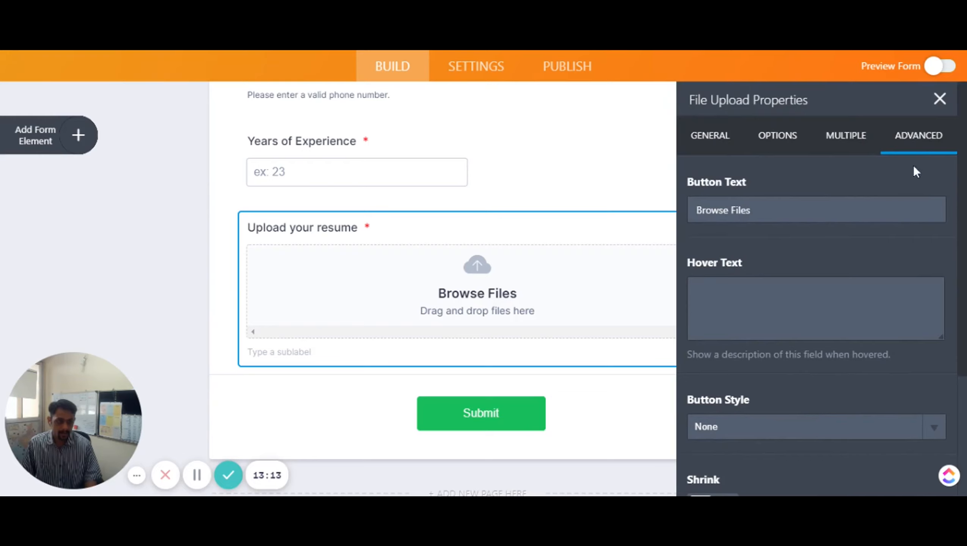
pyautogui.click(939, 99)
pyautogui.scroll(4, 445, 270)
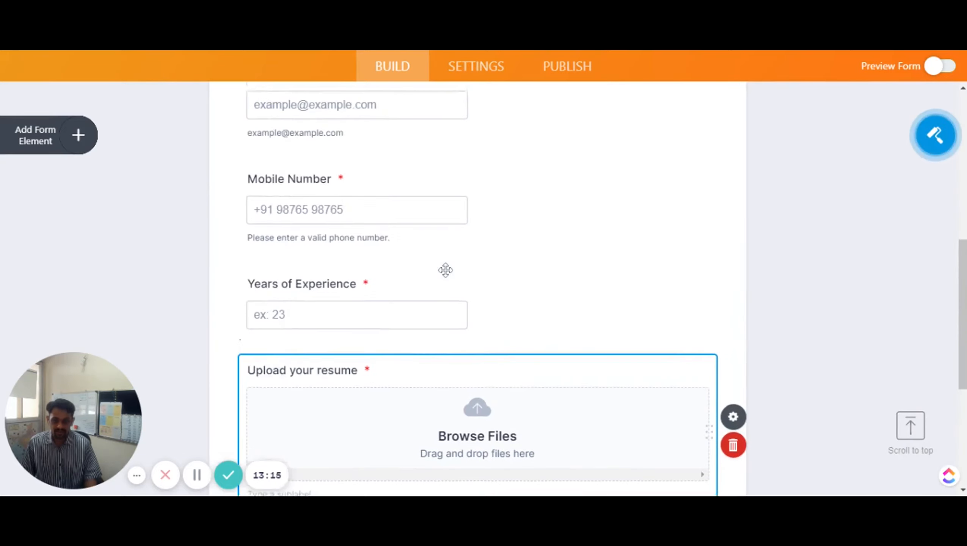
# Turn on Shrink for the Email field in its Advanced settings
pyautogui.scroll(10, 447, 272)
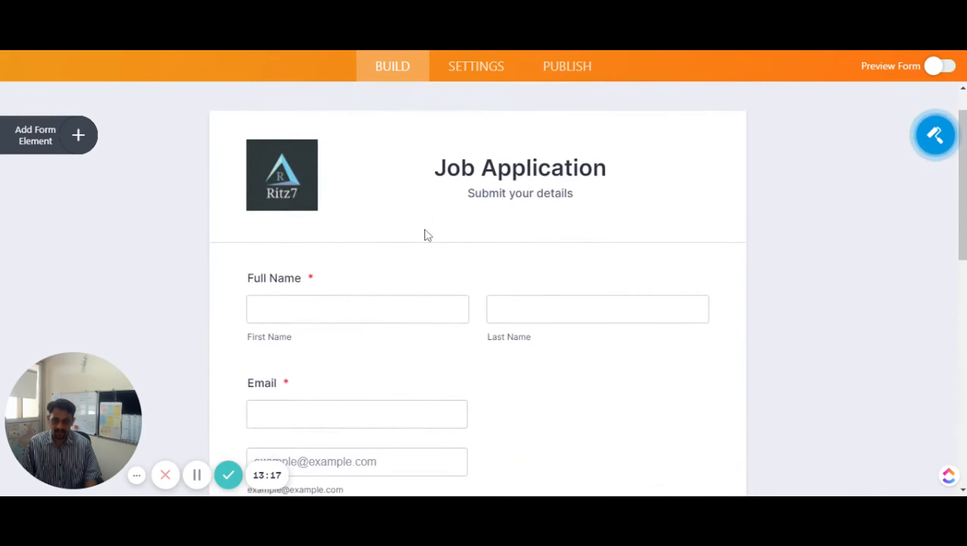
pyautogui.scroll(-2, 427, 359)
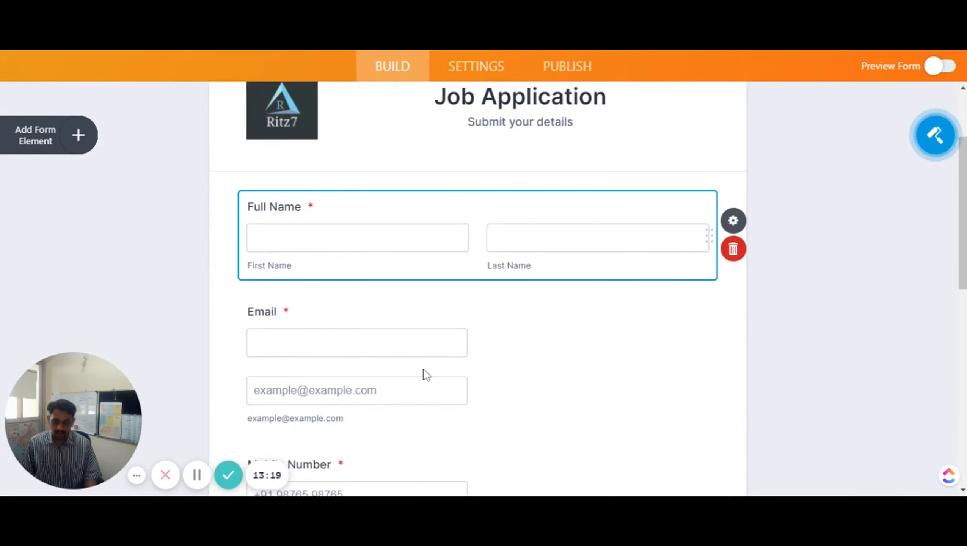
pyautogui.scroll(-8, 429, 359)
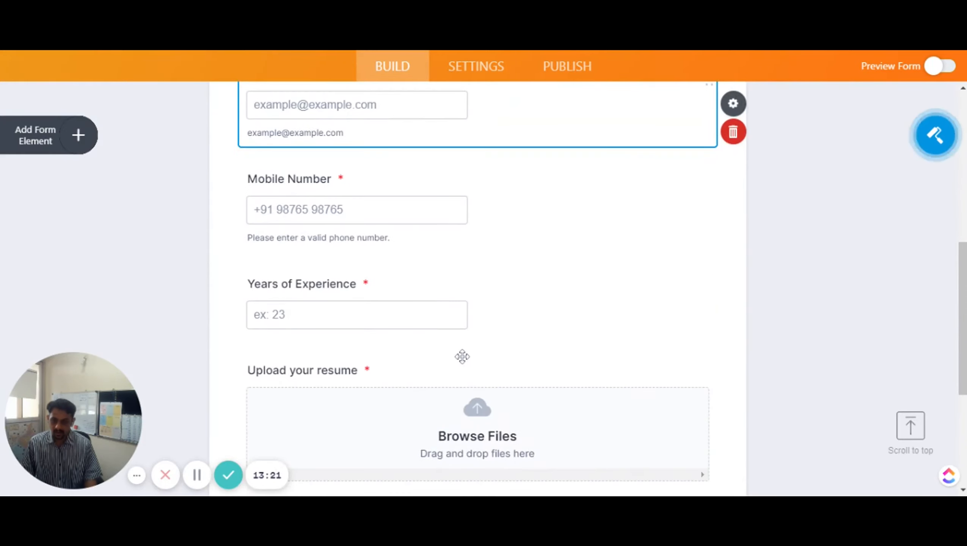
pyautogui.scroll(4, 463, 356)
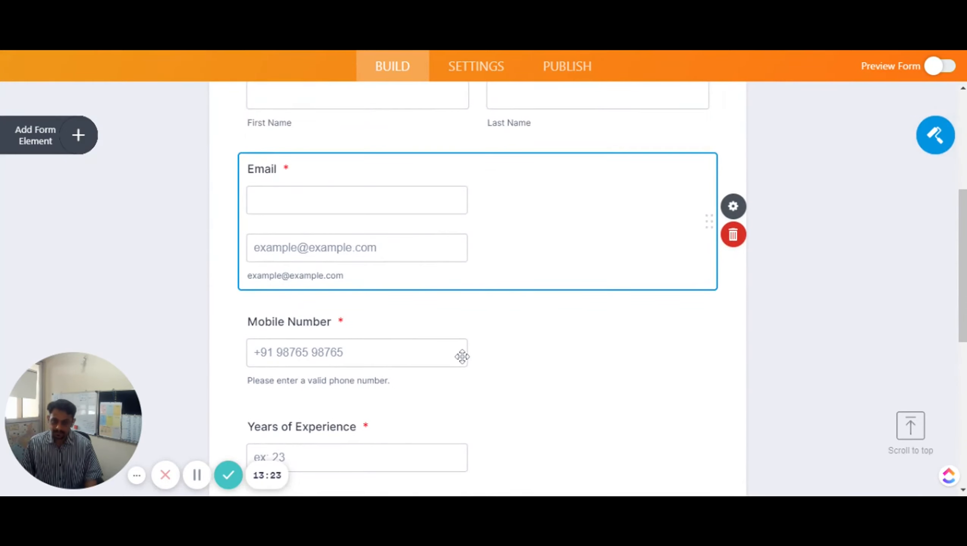
pyautogui.scroll(2, 462, 356)
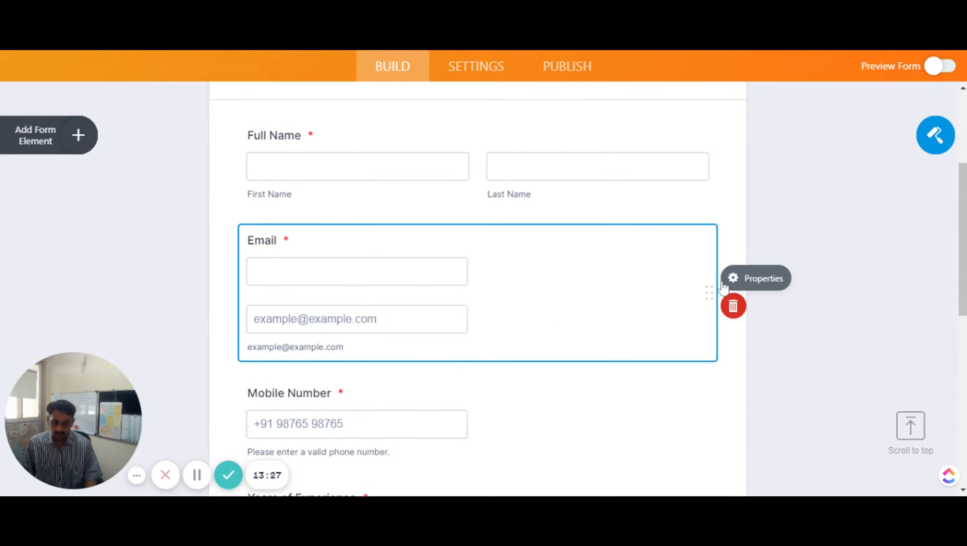
pyautogui.click(745, 278)
pyautogui.click(889, 147)
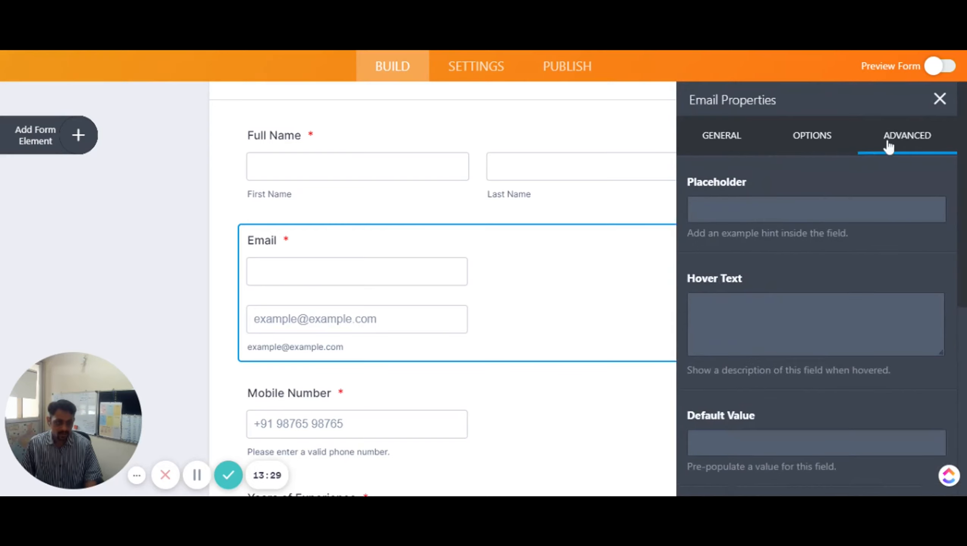
pyautogui.scroll(-5, 729, 304)
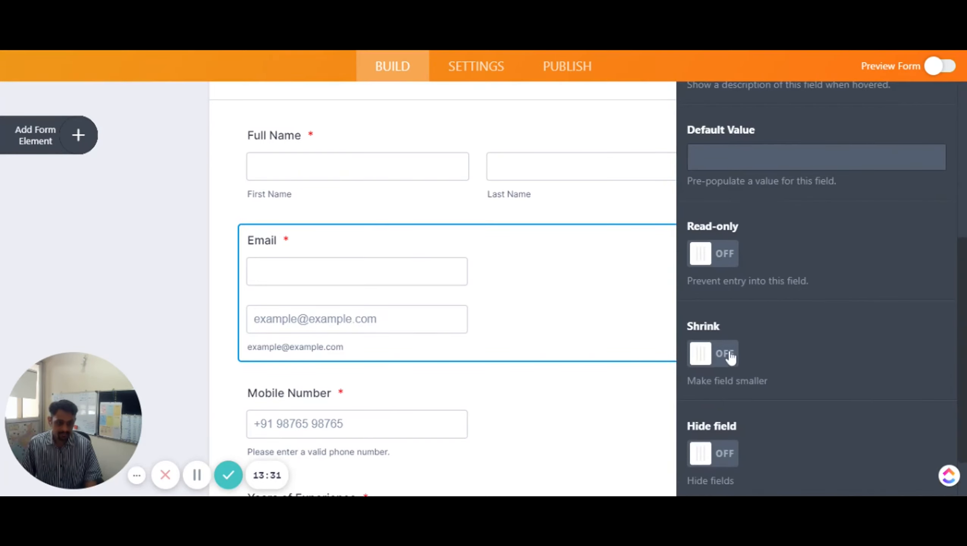
pyautogui.click(730, 358)
# Shrink the Mobile Number field so it sits beside Email
pyautogui.click(414, 414)
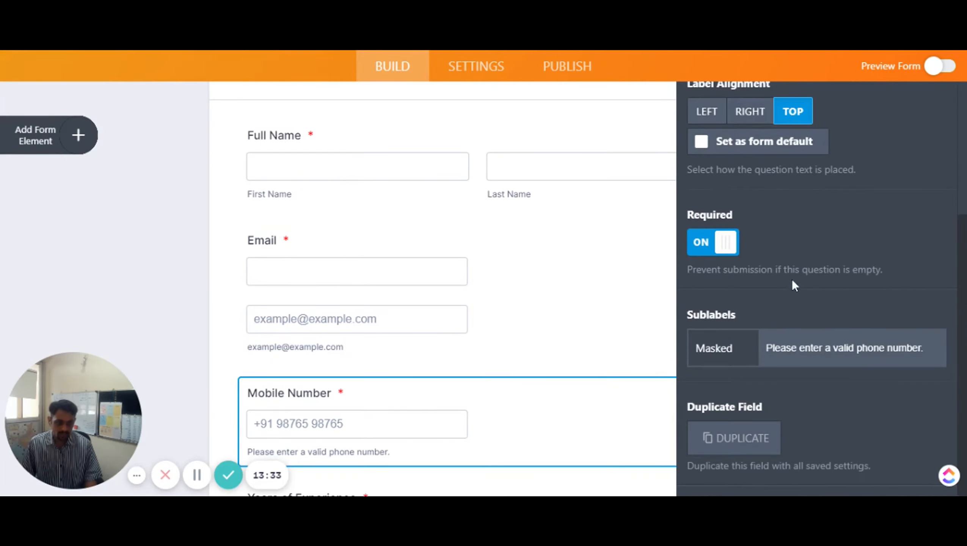
pyautogui.scroll(5, 843, 135)
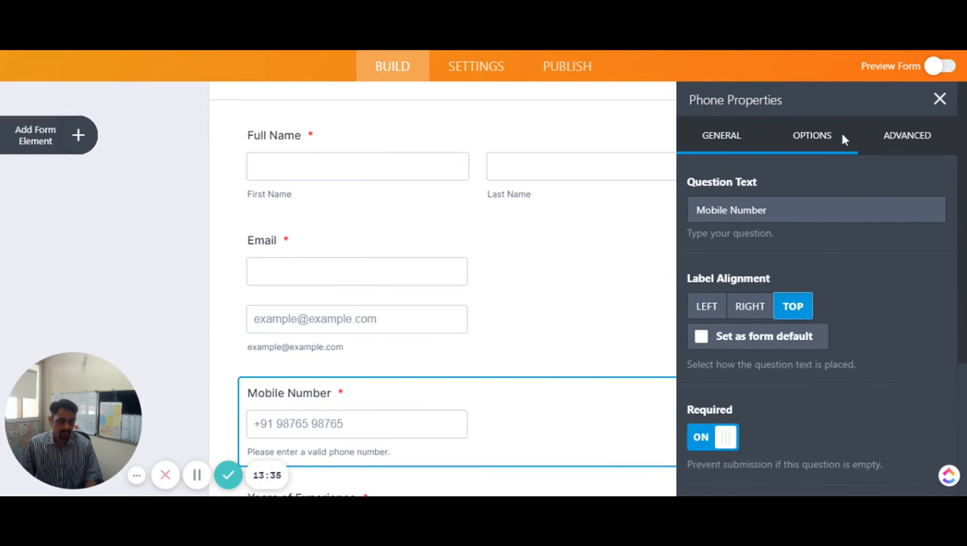
pyautogui.click(902, 147)
pyautogui.scroll(-6, 902, 147)
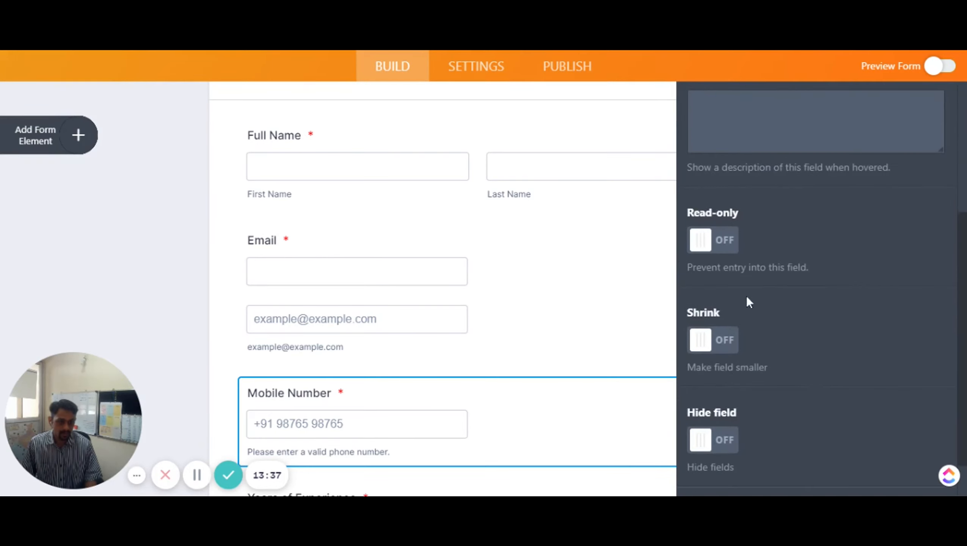
pyautogui.click(734, 346)
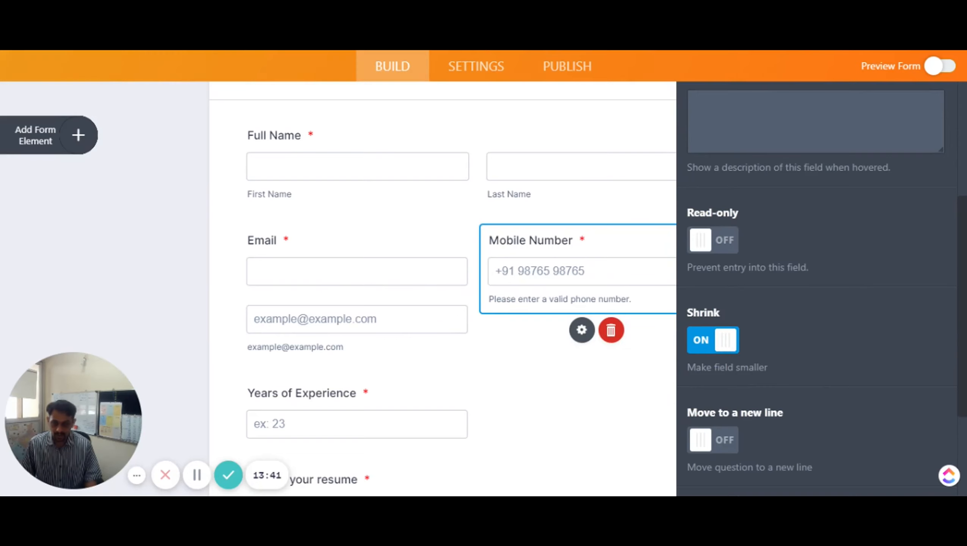
pyautogui.scroll(-3, 461, 376)
# Bring up the resume upload field's Advanced settings
pyautogui.click(392, 286)
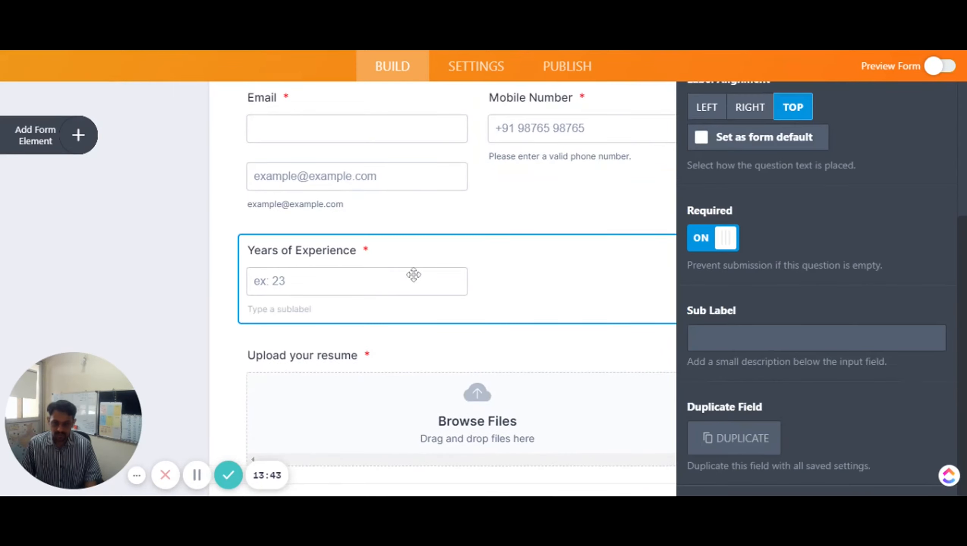
pyautogui.click(512, 405)
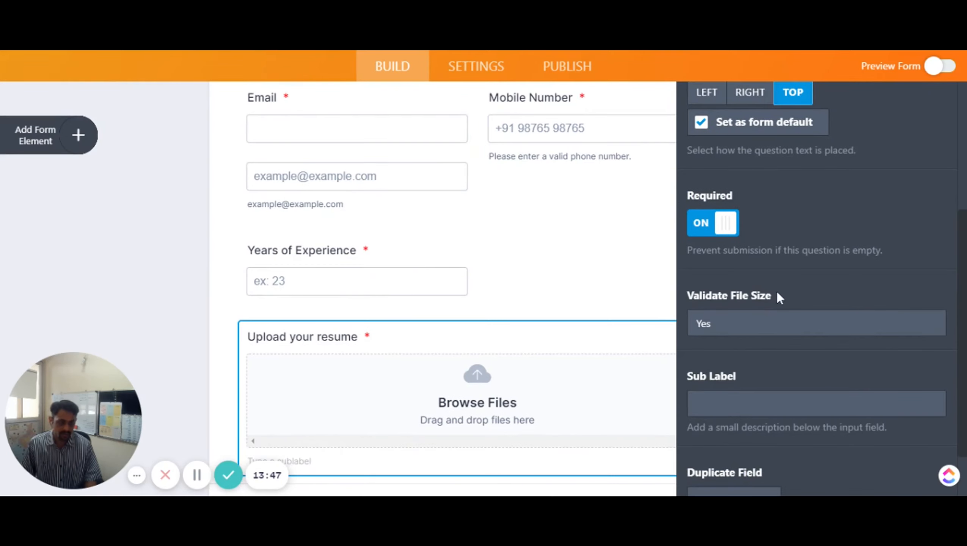
pyautogui.scroll(-2, 778, 298)
pyautogui.scroll(5, 780, 299)
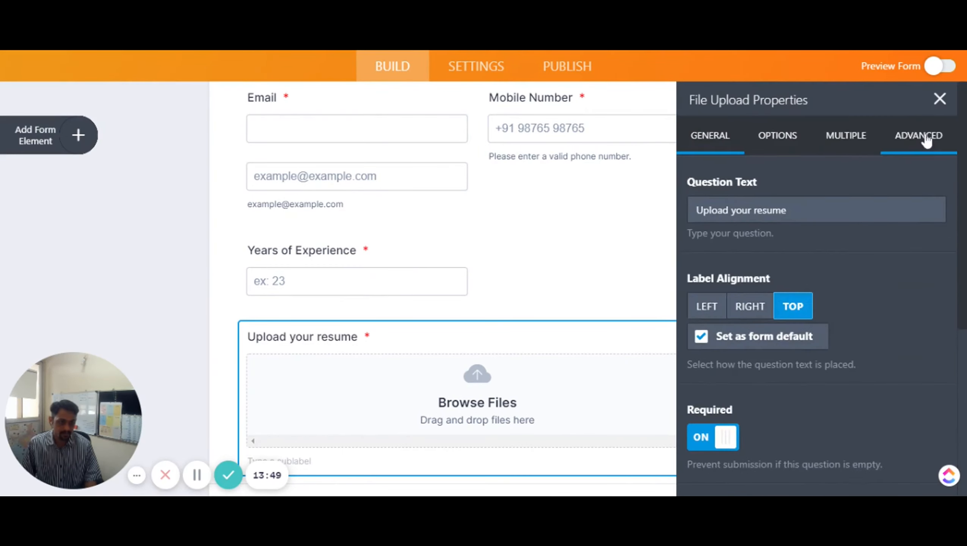
pyautogui.click(930, 135)
pyautogui.scroll(-5, 848, 300)
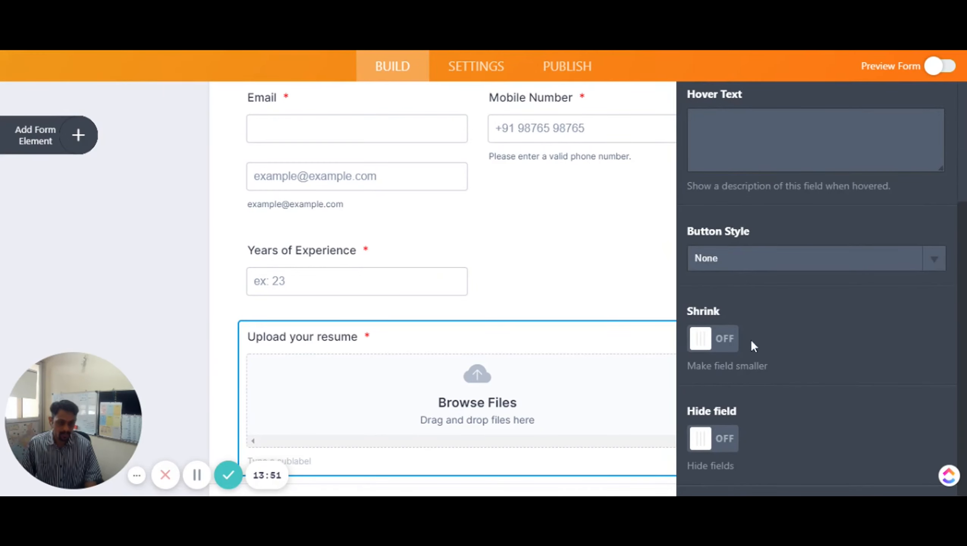
# Turn Shrink on for the resume upload and Years of Experience fields
pyautogui.click(726, 338)
pyautogui.click(433, 283)
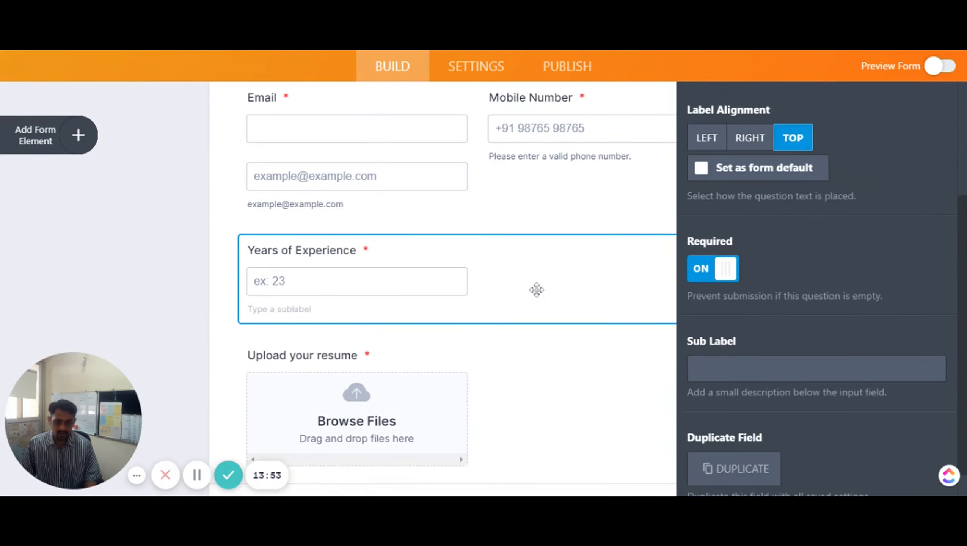
pyautogui.scroll(5, 884, 170)
pyautogui.click(903, 138)
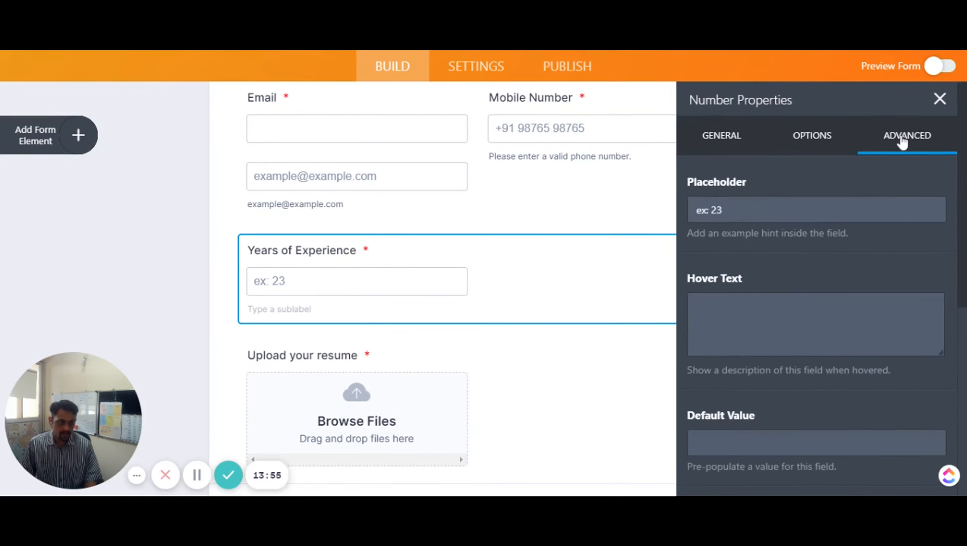
pyautogui.scroll(-10, 798, 350)
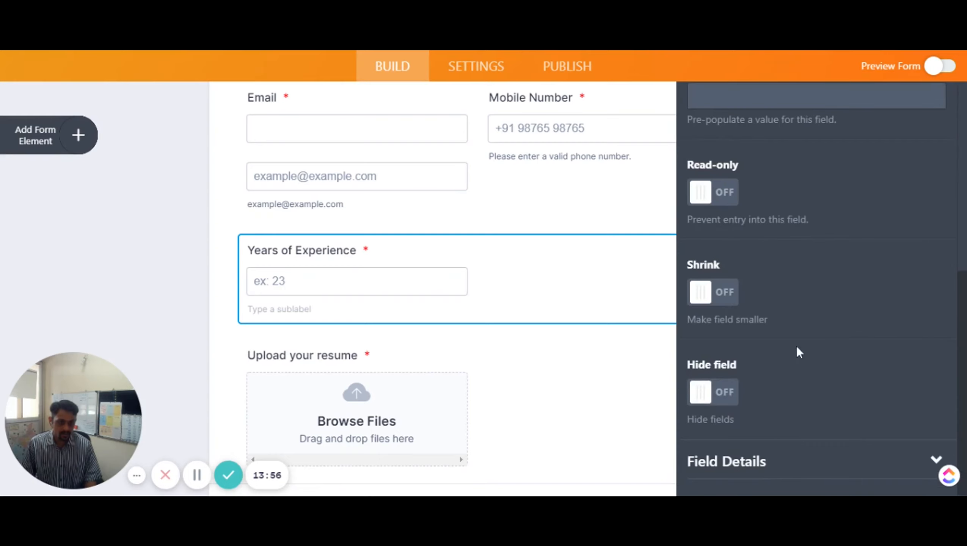
pyautogui.click(728, 300)
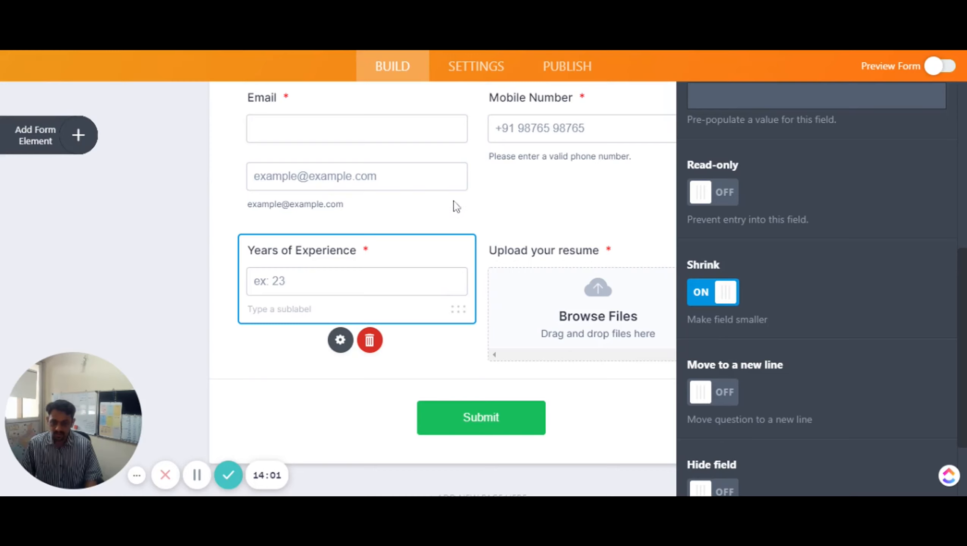
# Turn Shrink off for the Email field so it spans the full width
pyautogui.click(441, 170)
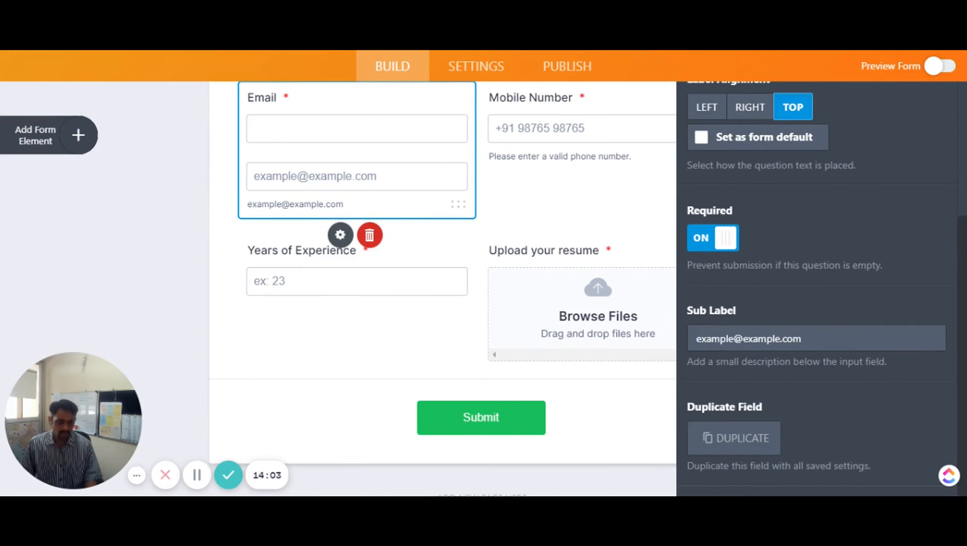
pyautogui.scroll(5, 835, 149)
pyautogui.click(927, 137)
pyautogui.scroll(-5, 775, 361)
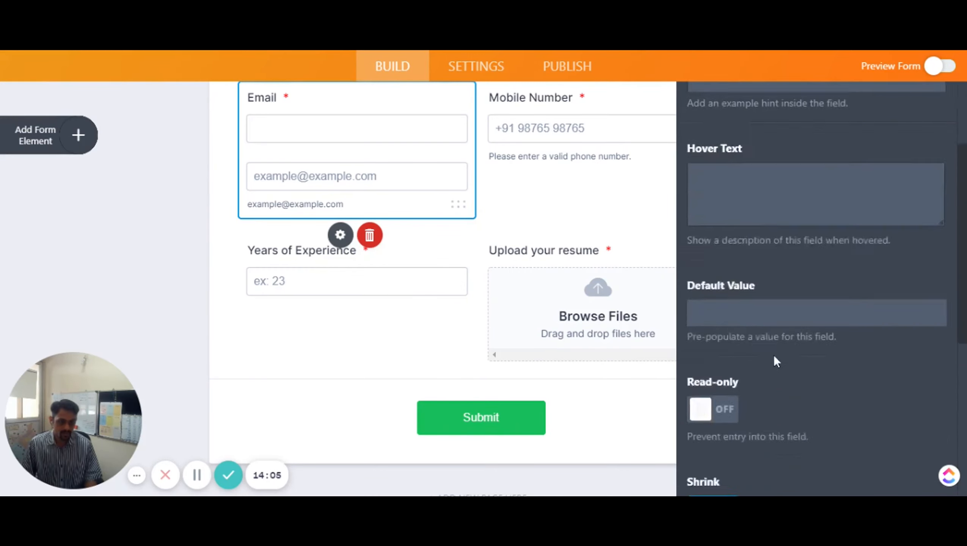
pyautogui.click(706, 285)
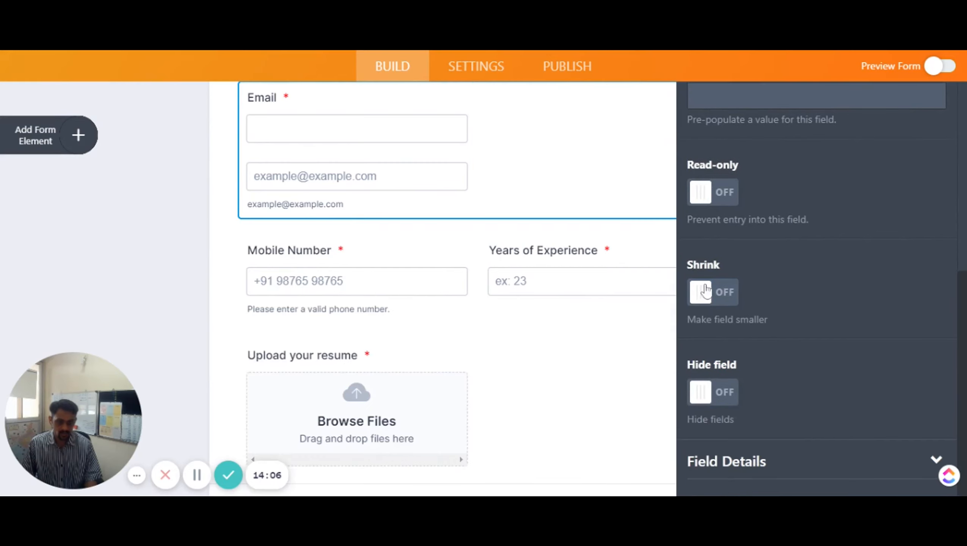
# Restore the resume upload to full width, leaving Years of Experience beside Mobile Number
pyautogui.click(408, 289)
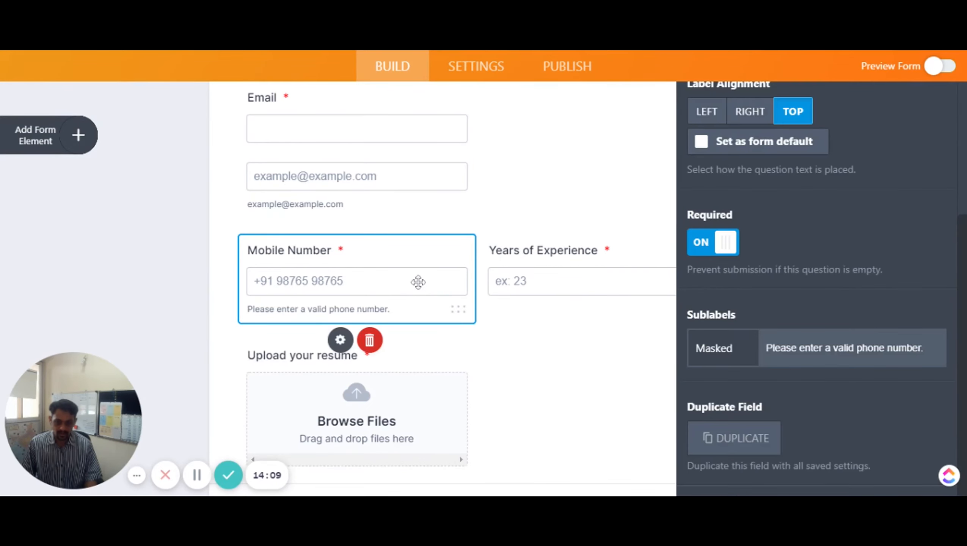
pyautogui.click(452, 425)
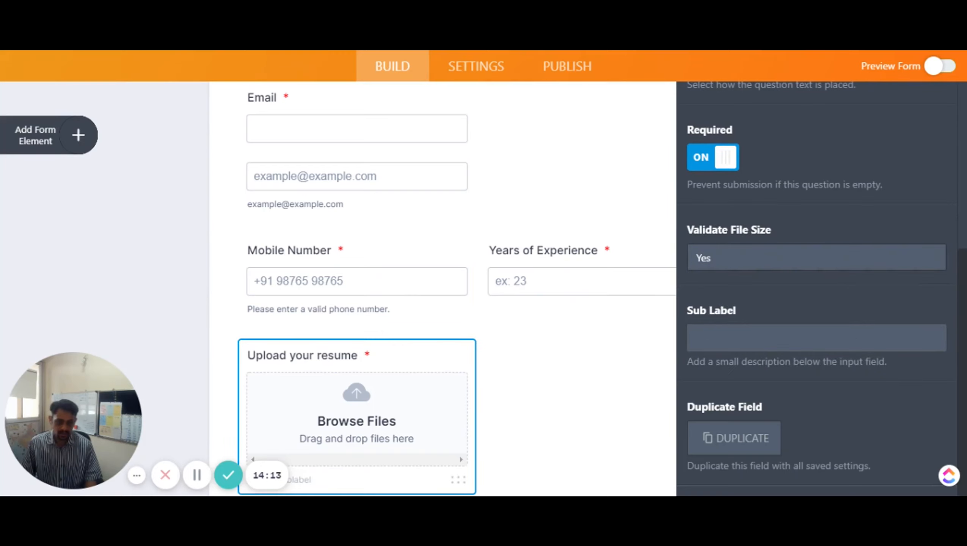
pyautogui.scroll(1, 842, 176)
pyautogui.scroll(6, 857, 168)
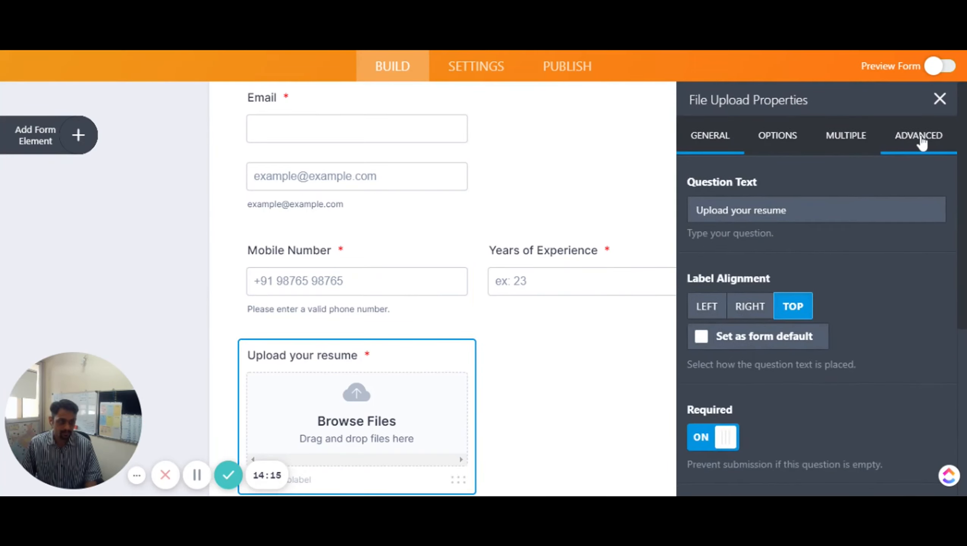
pyautogui.click(921, 145)
pyautogui.scroll(-7, 803, 357)
pyautogui.click(703, 239)
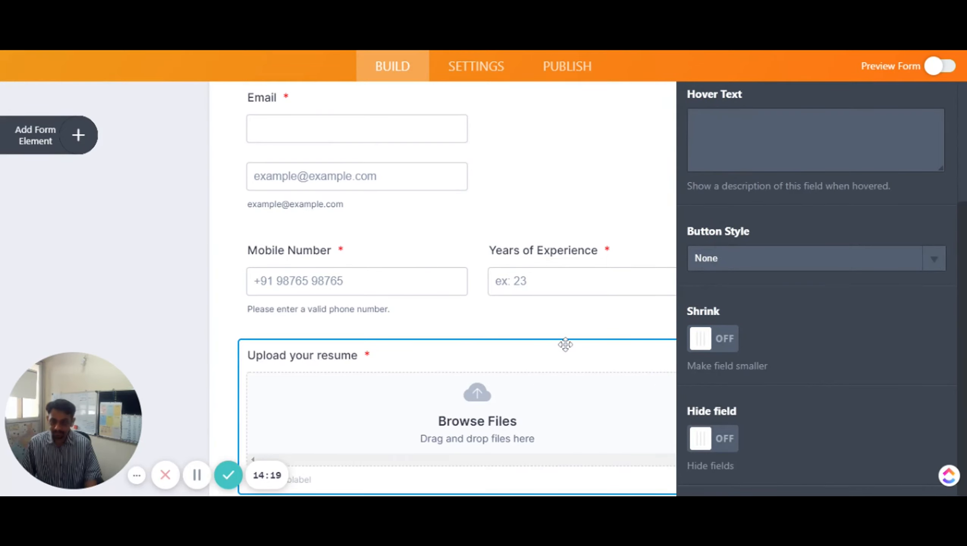
pyautogui.click(356, 295)
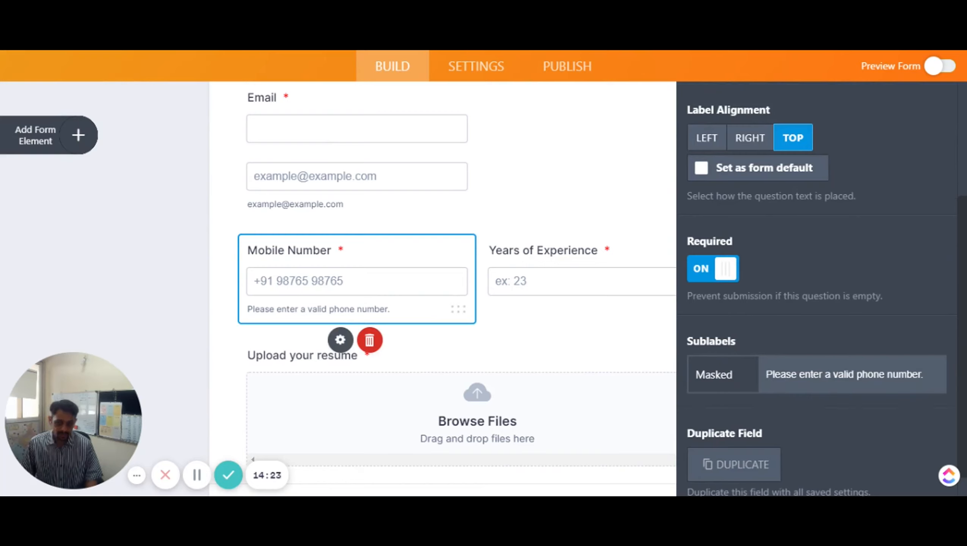
pyautogui.click(541, 282)
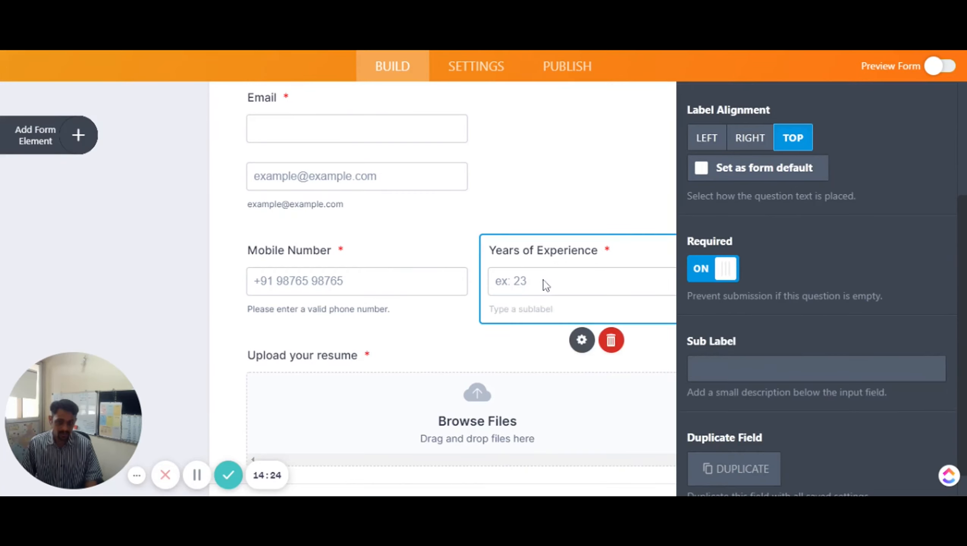
# Shorten the sub label to 'Please enter the years of experience you have' and close Number Properties
pyautogui.click(797, 367)
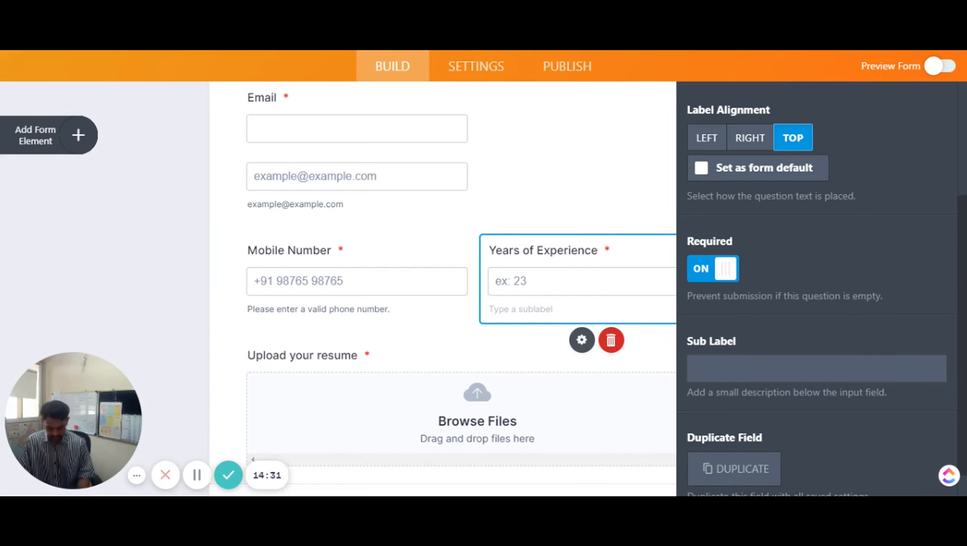
pyautogui.write('Please enter the years of experience you have in this domain')
pyautogui.press('Home')
pyautogui.hotkey('ctrl', 'shift', 'Right')
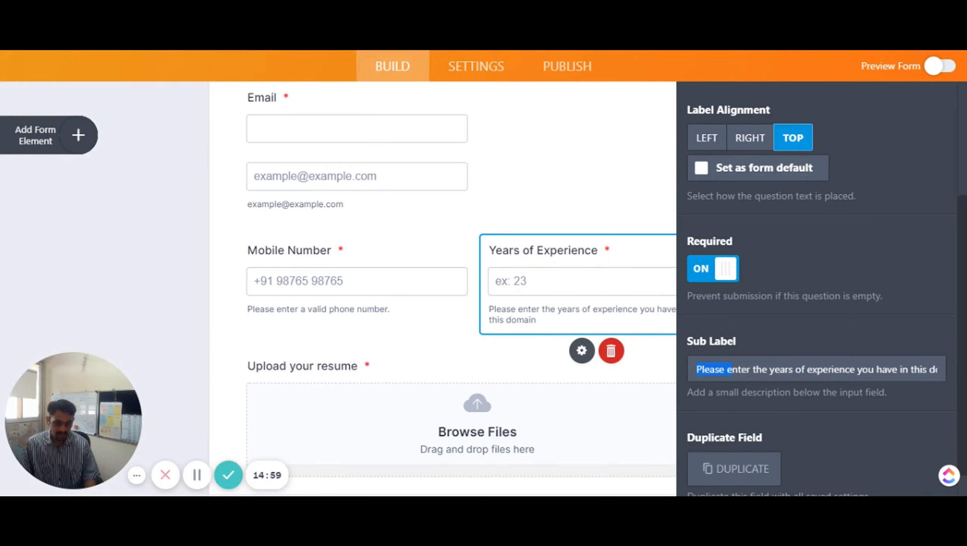
pyautogui.click(795, 370)
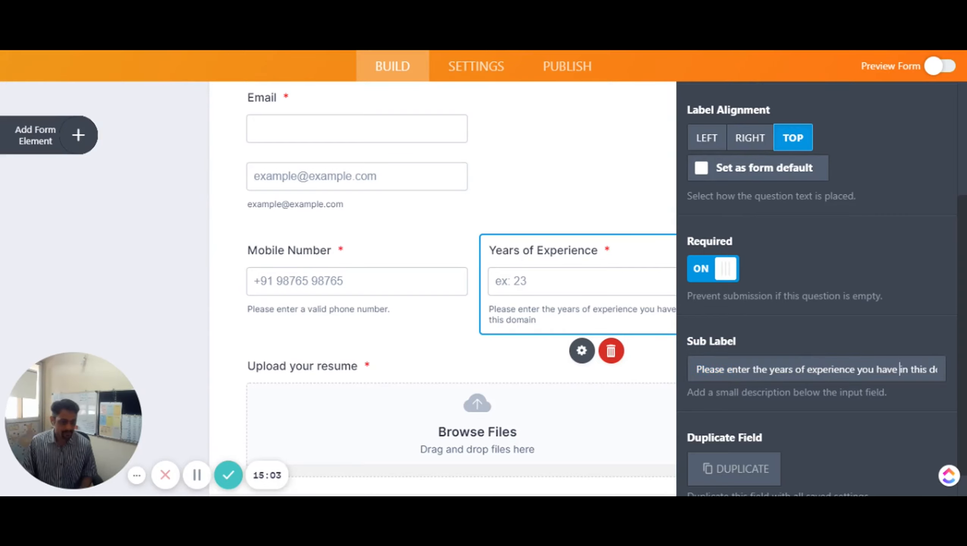
pyautogui.hotkey('shift', 'End')
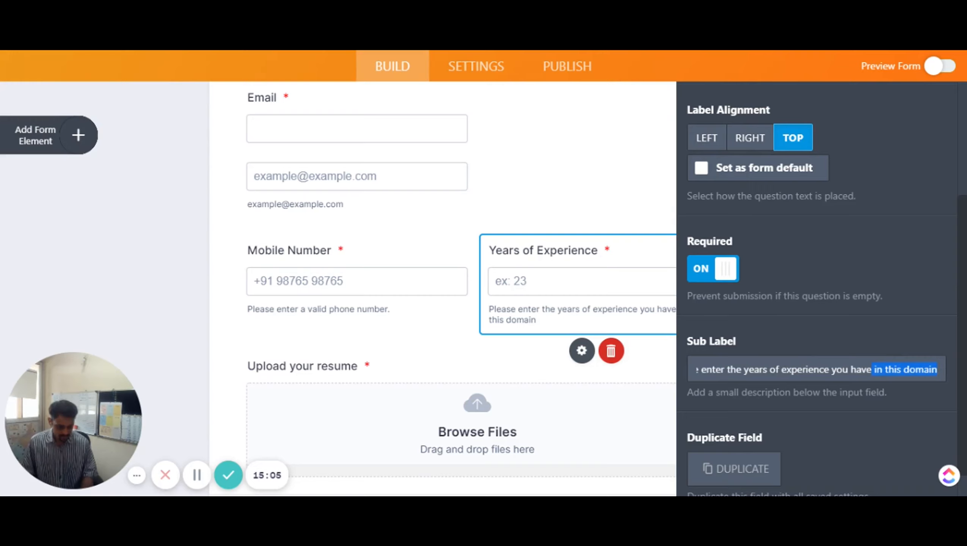
pyautogui.press('Delete')
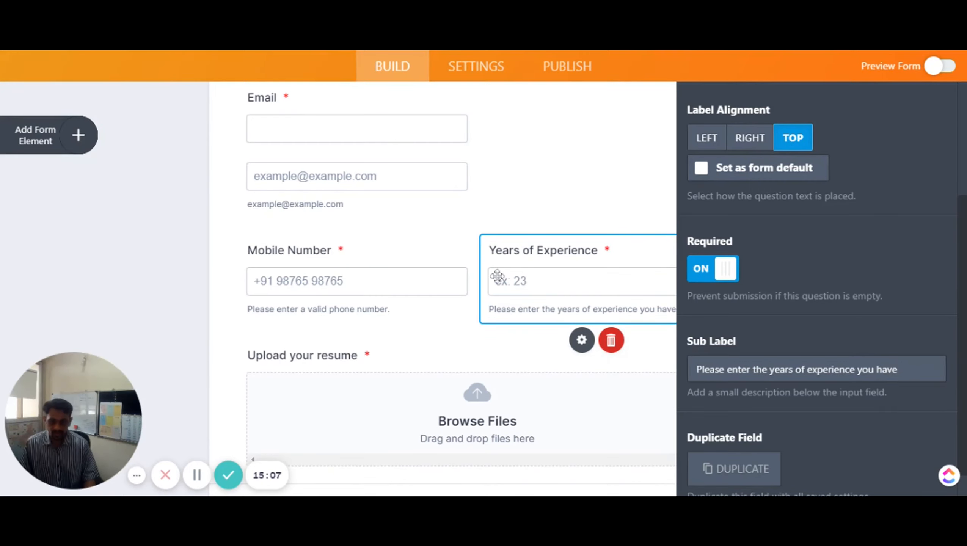
pyautogui.scroll(5, 898, 151)
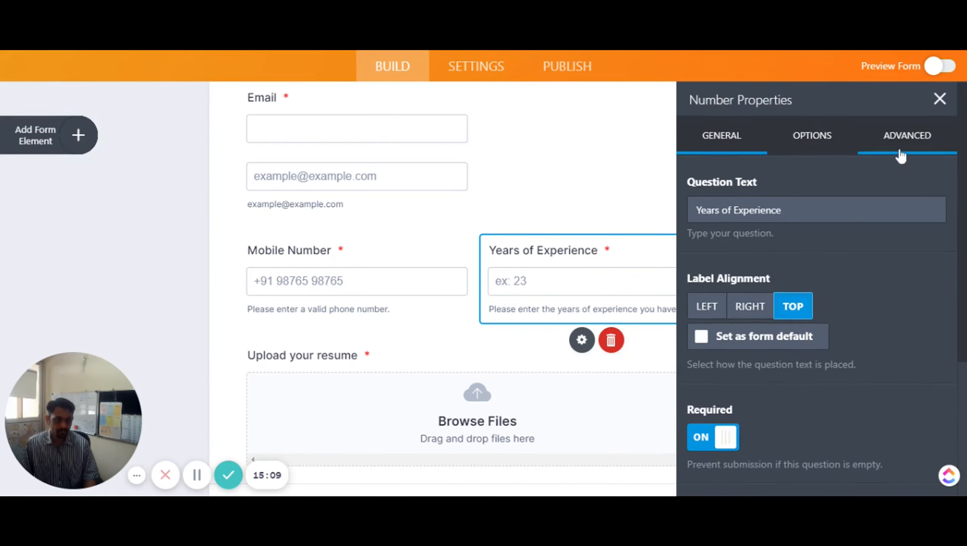
pyautogui.click(941, 98)
pyautogui.scroll(-5, 527, 309)
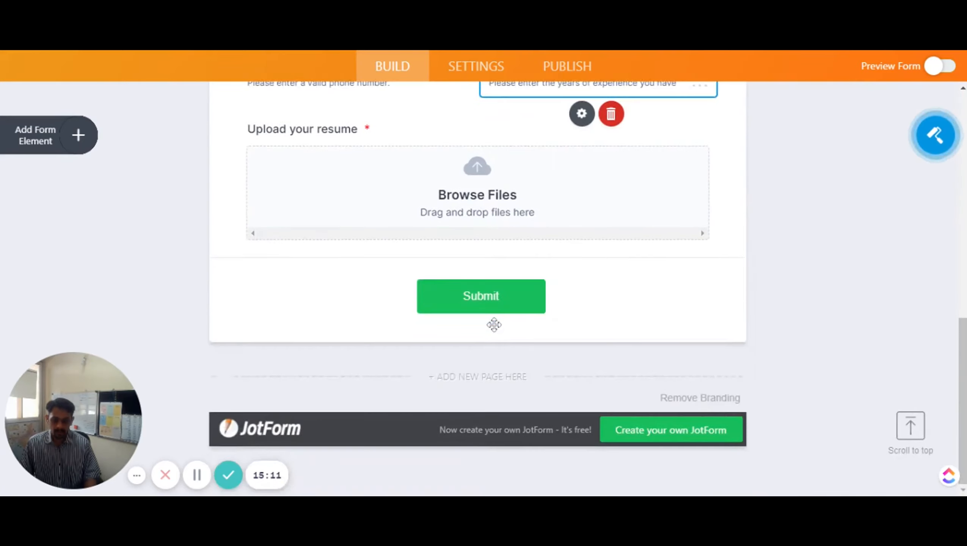
# In Publish > Quick Share, change the form link's ending to JobApplication and apply it
pyautogui.scroll(10, 494, 324)
pyautogui.scroll(5, 440, 265)
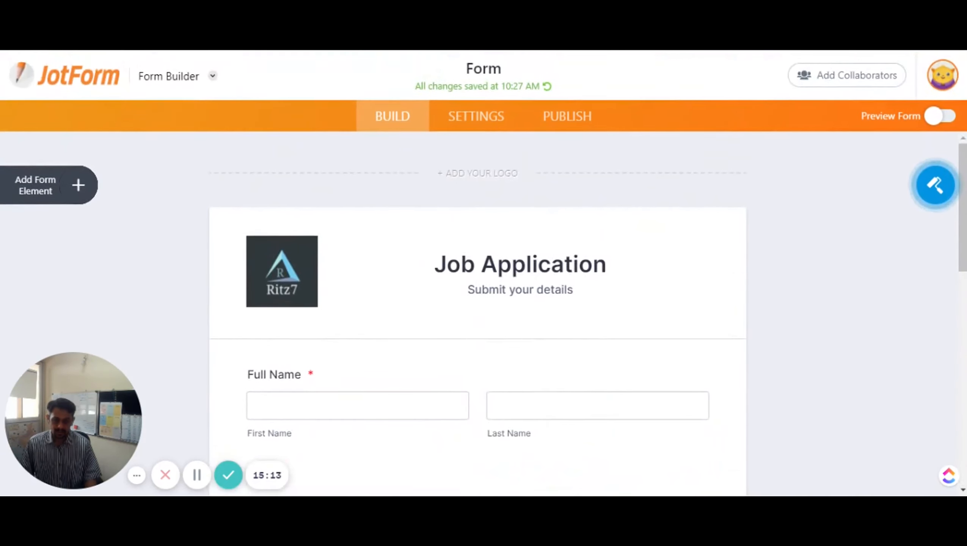
pyautogui.click(559, 118)
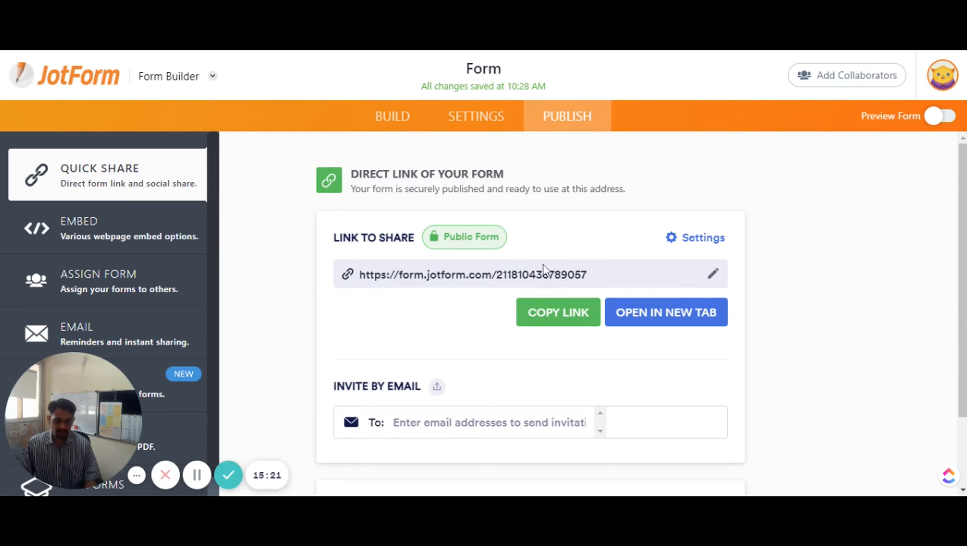
pyautogui.click(713, 274)
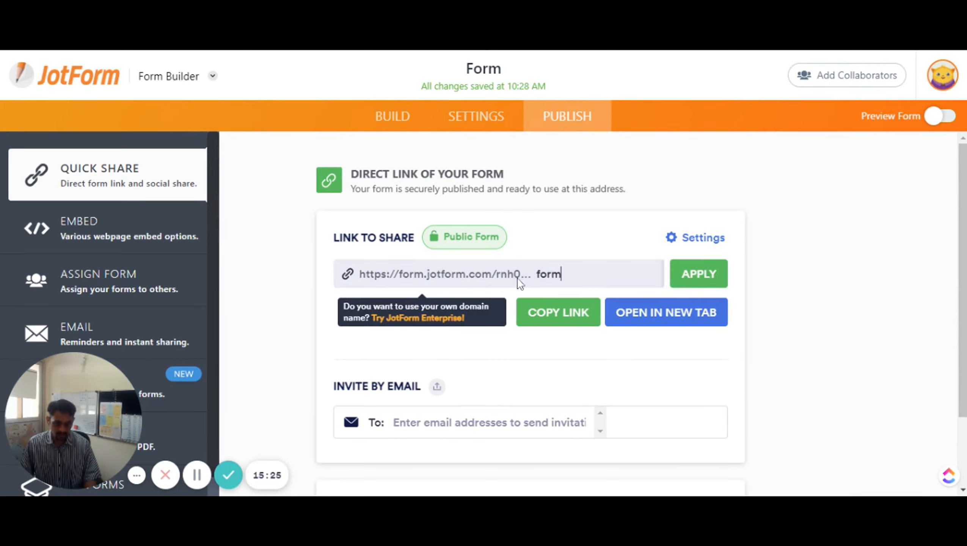
pyautogui.hotkey('ctrl', 'a')
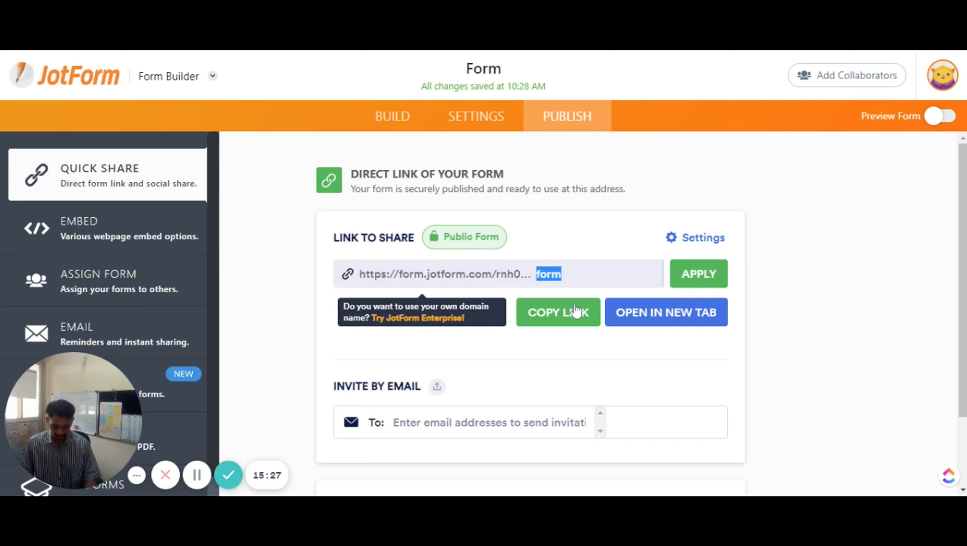
pyautogui.write('JobApplication')
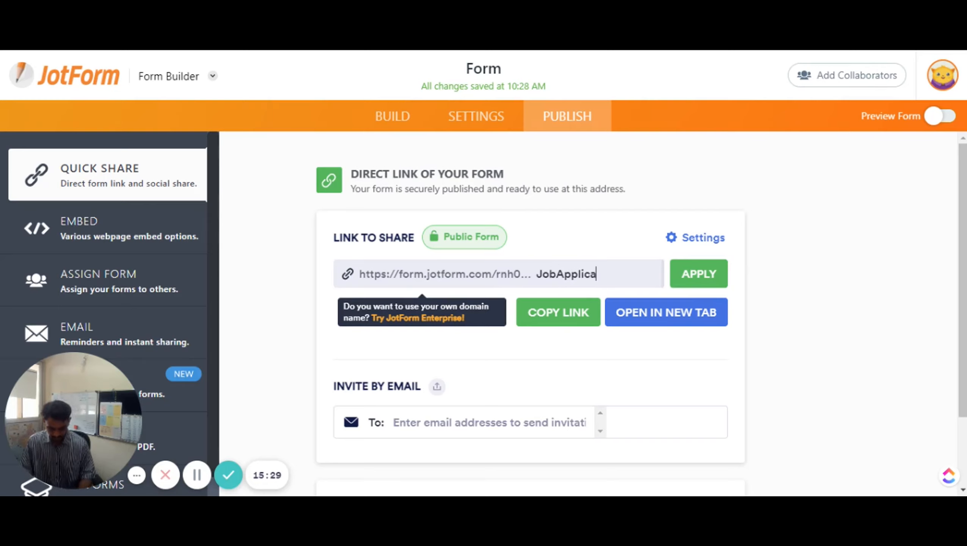
pyautogui.click(700, 277)
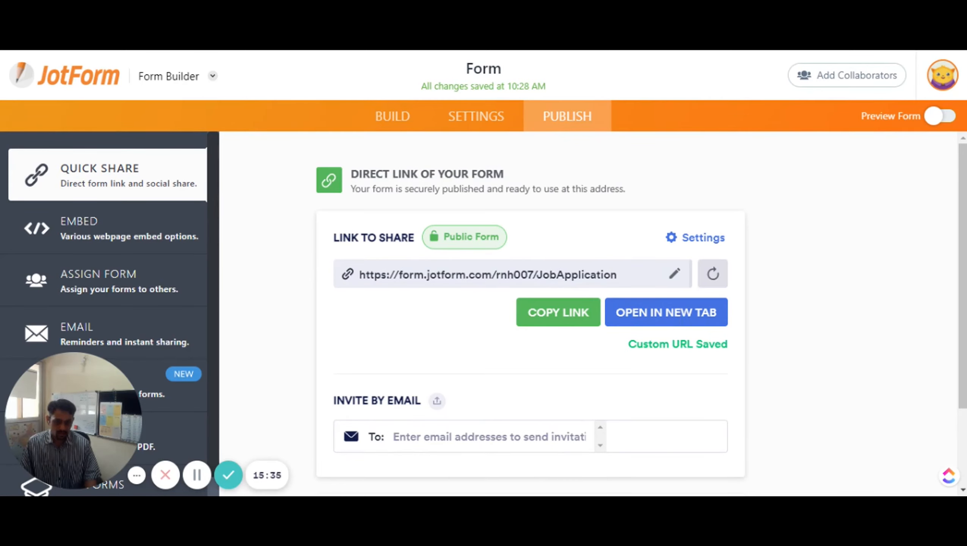
pyautogui.moveTo(496, 275); pyautogui.dragTo(528, 274)
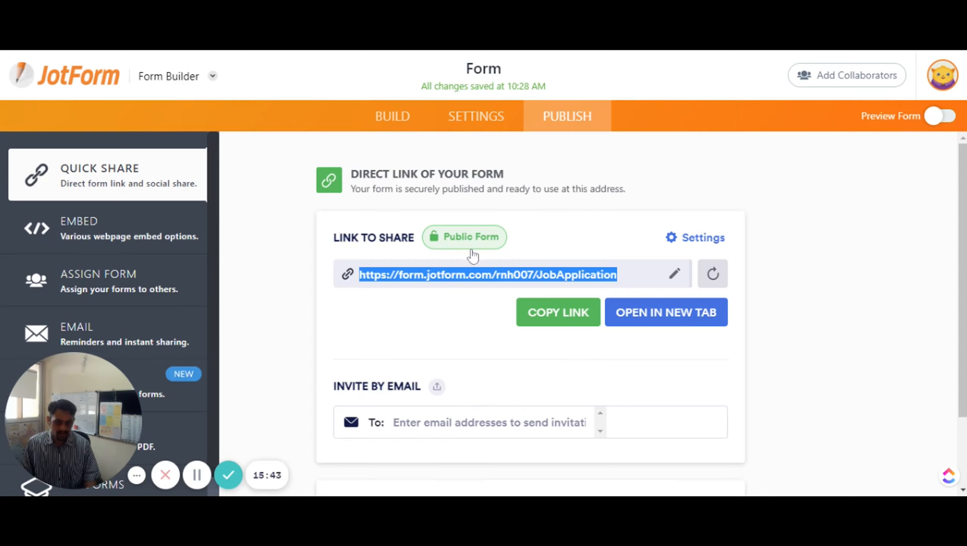
# View the live form in a new tab, then return to the form's publish page
pyautogui.click(674, 317)
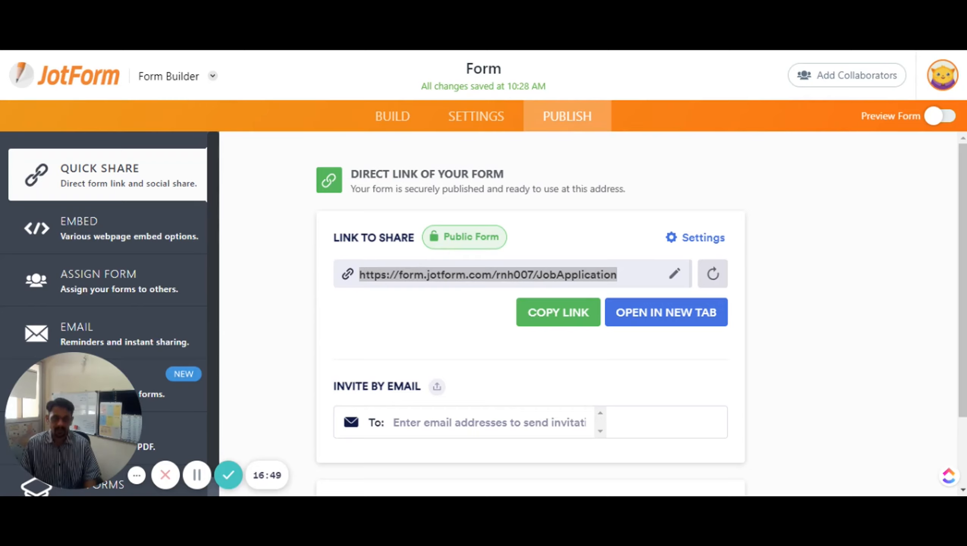
pyautogui.hotkey('alt', 'Tab')
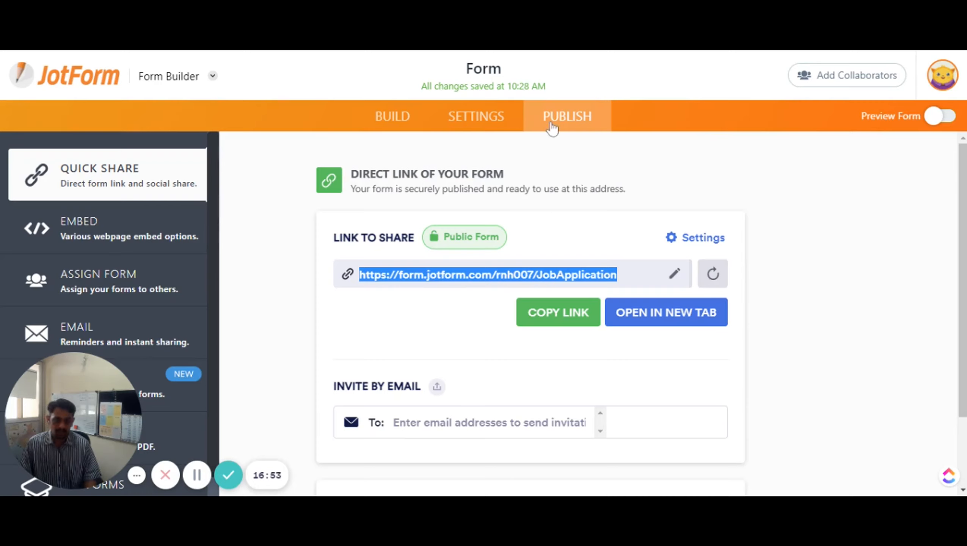
pyautogui.scroll(-1, 116, 293)
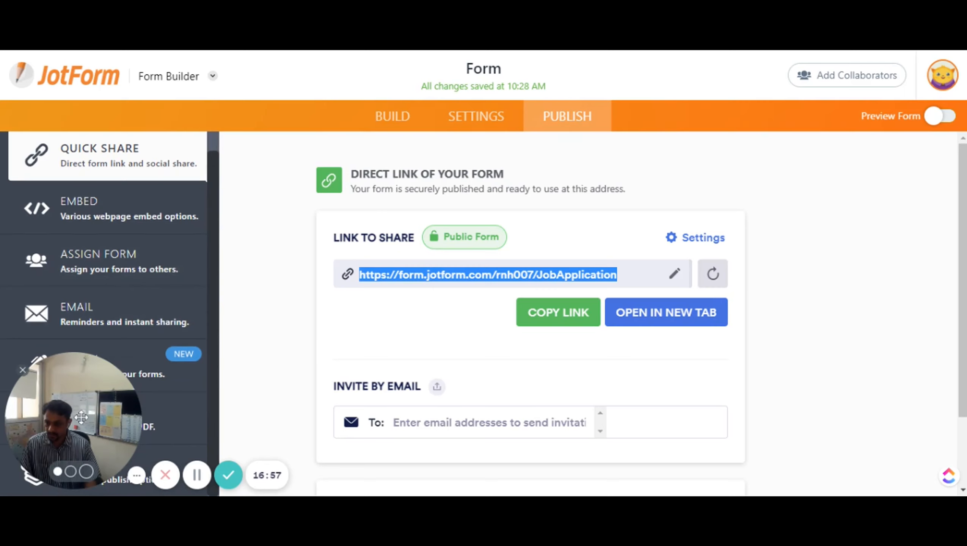
pyautogui.moveTo(83, 417); pyautogui.dragTo(894, 439)
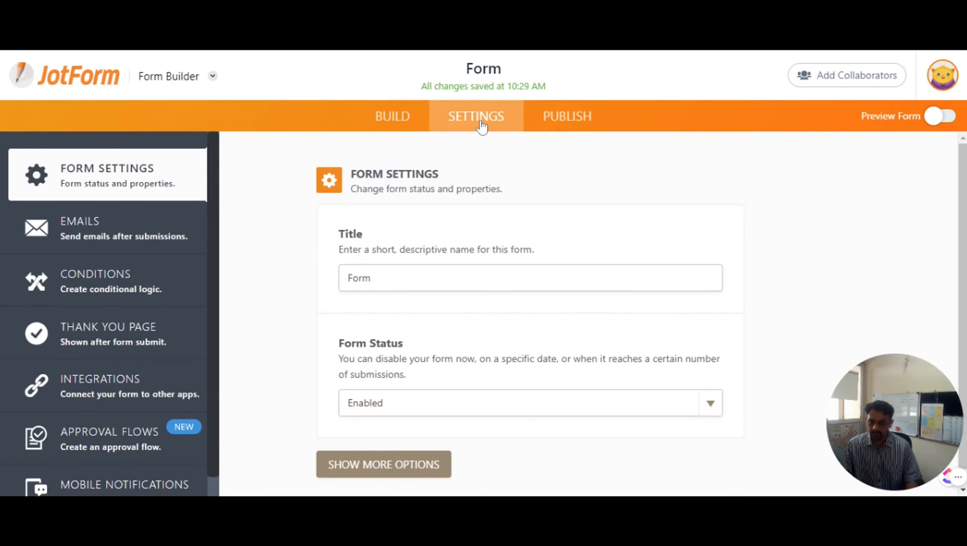
# From My Forms, filter to the Basics folder and open the form's 1 Submission in Tables
pyautogui.click(64, 75)
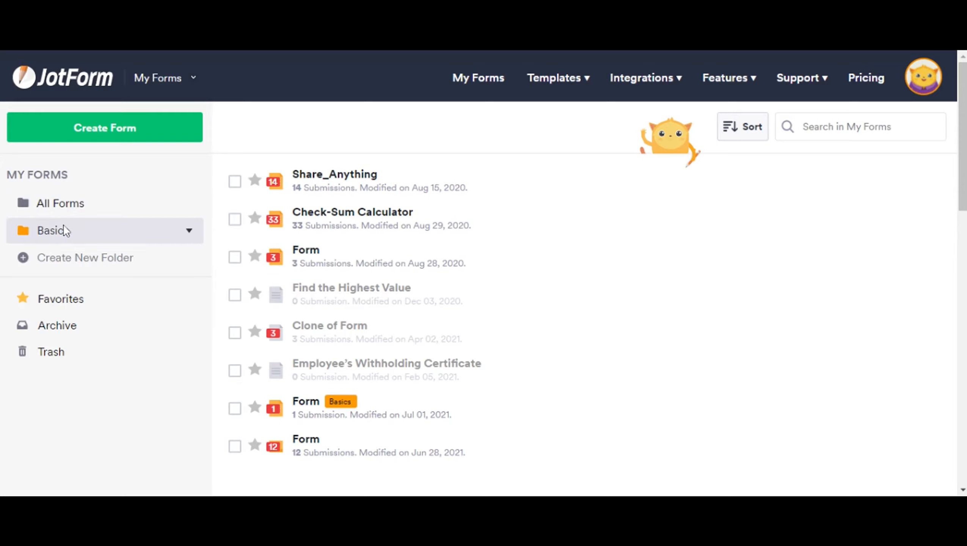
pyautogui.click(66, 230)
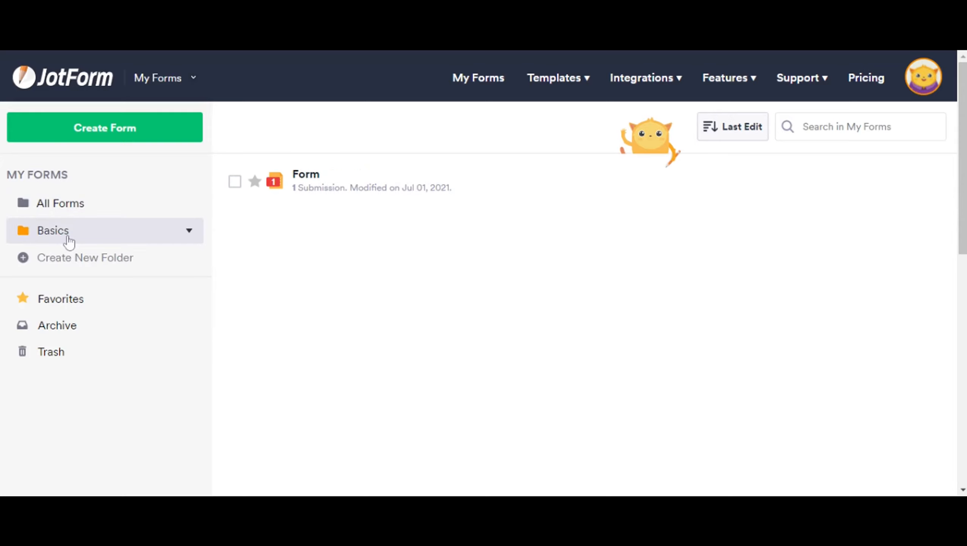
pyautogui.click(322, 197)
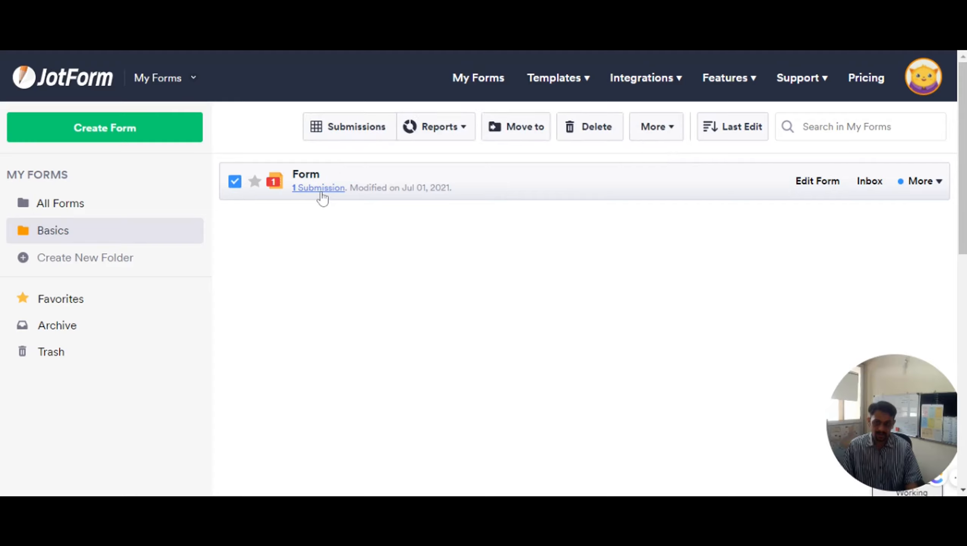
pyautogui.click(322, 197)
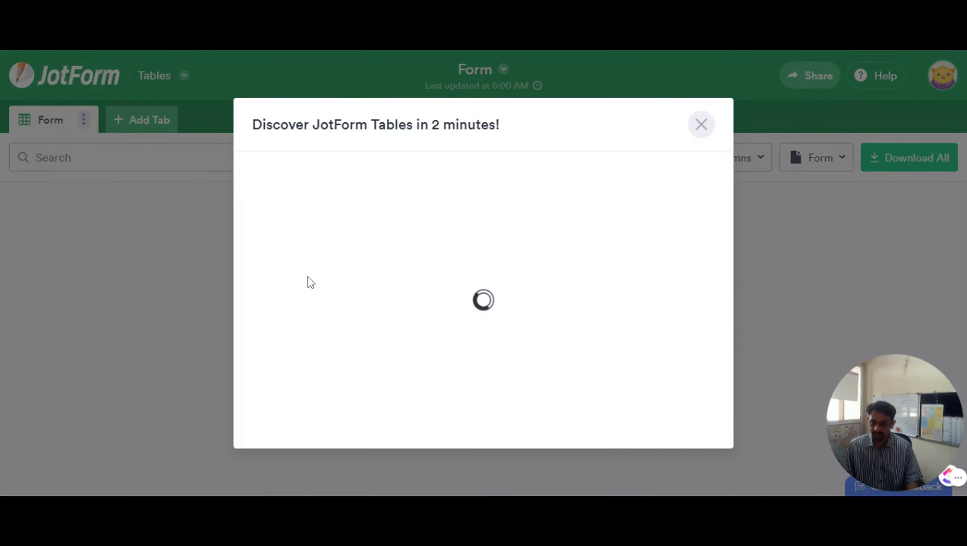
# Close the intro video and inspect the entry's details down to the attached resume PDF
pyautogui.click(702, 126)
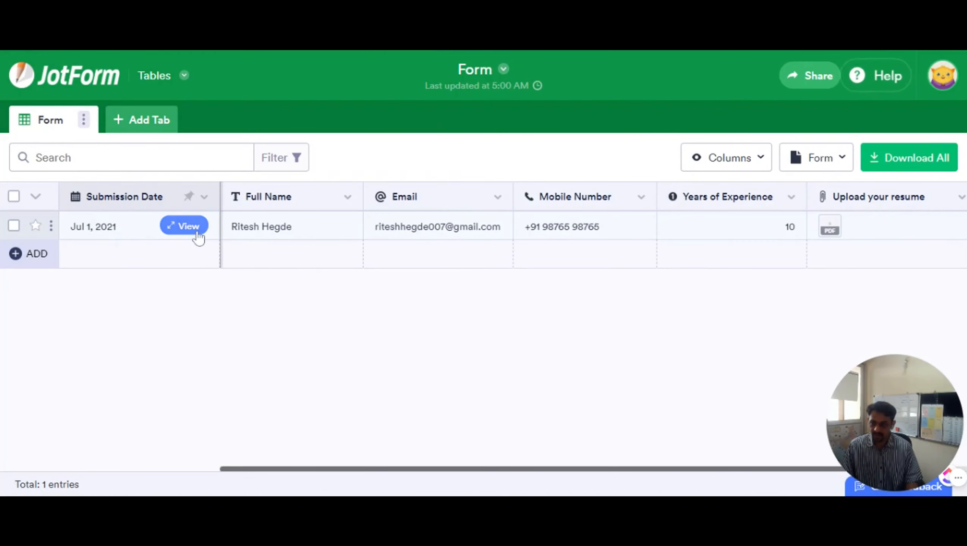
pyautogui.click(190, 229)
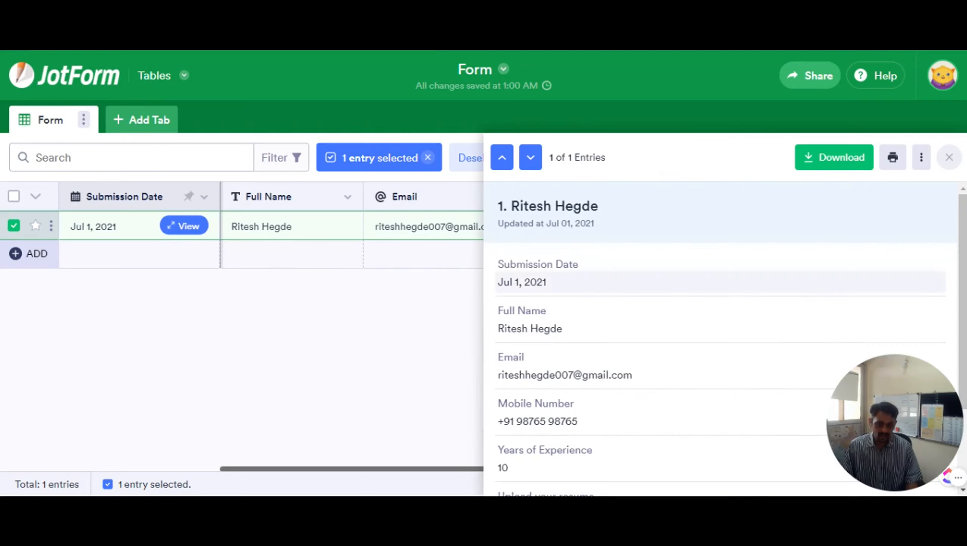
pyautogui.scroll(-2, 548, 346)
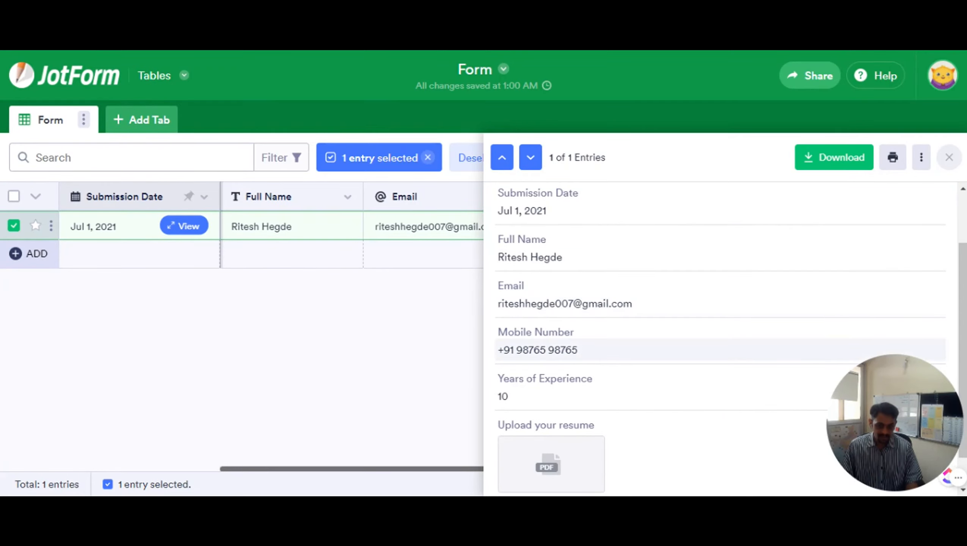
pyautogui.scroll(-1, 559, 361)
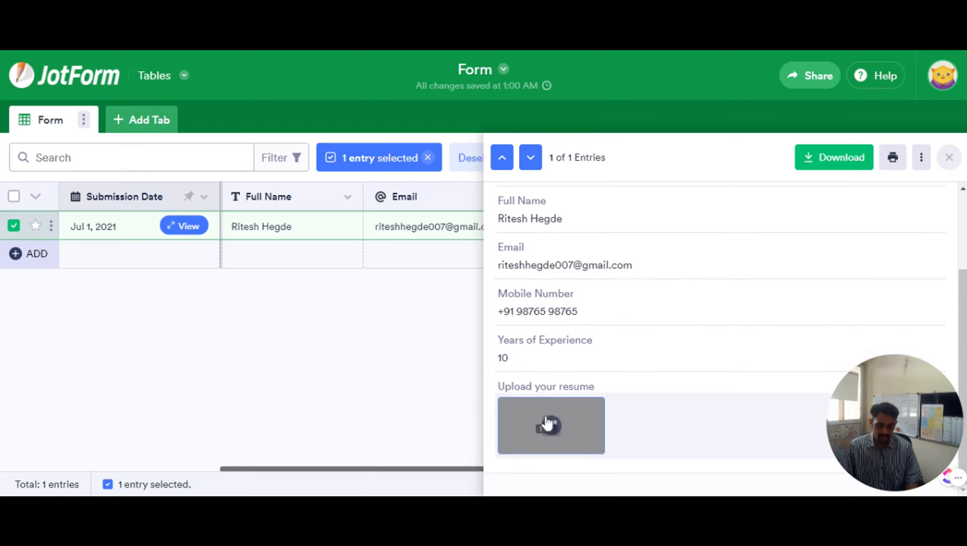
pyautogui.moveTo(562, 432)
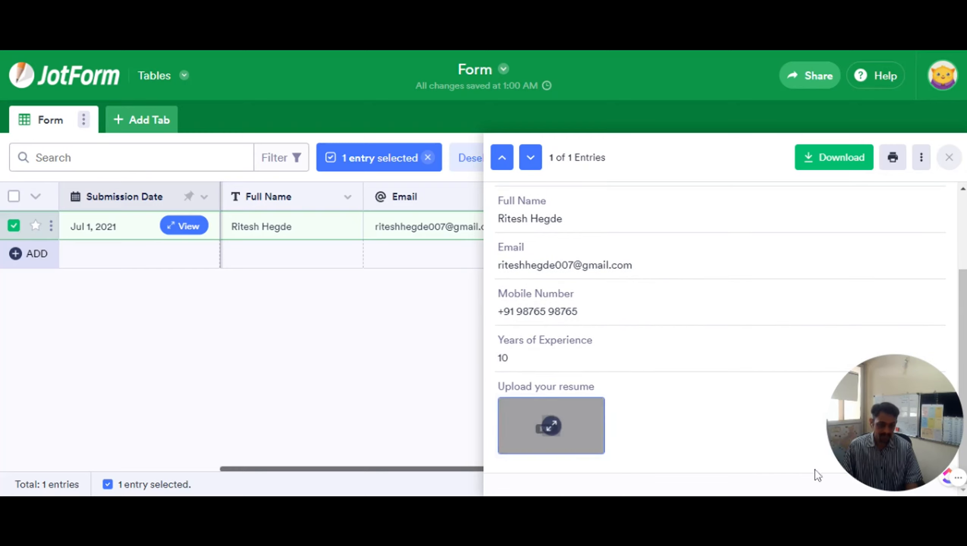
pyautogui.moveTo(880, 410)
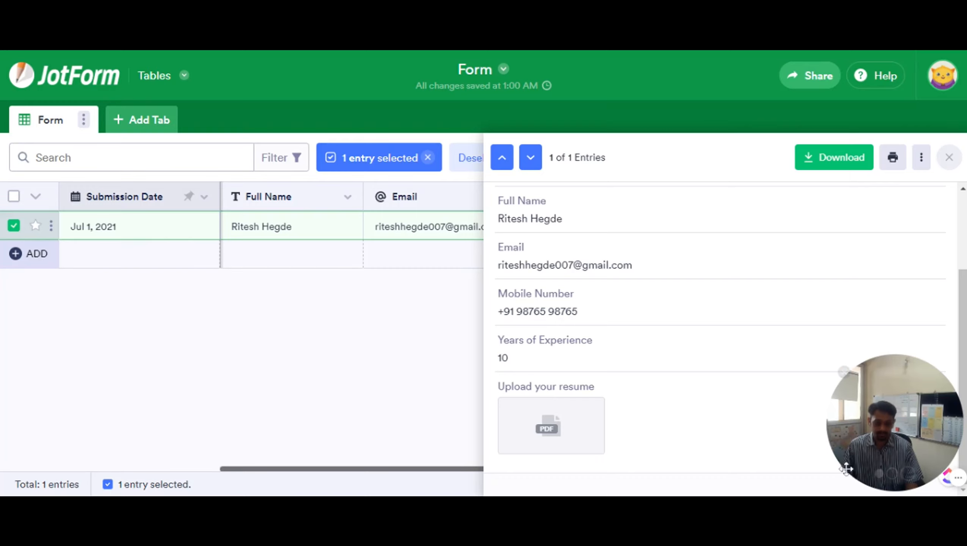
pyautogui.press('Escape')
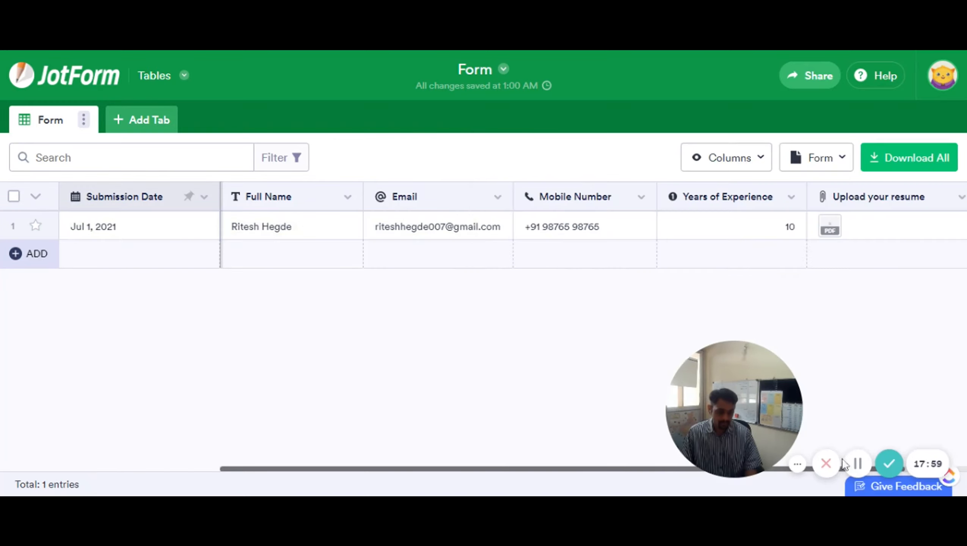